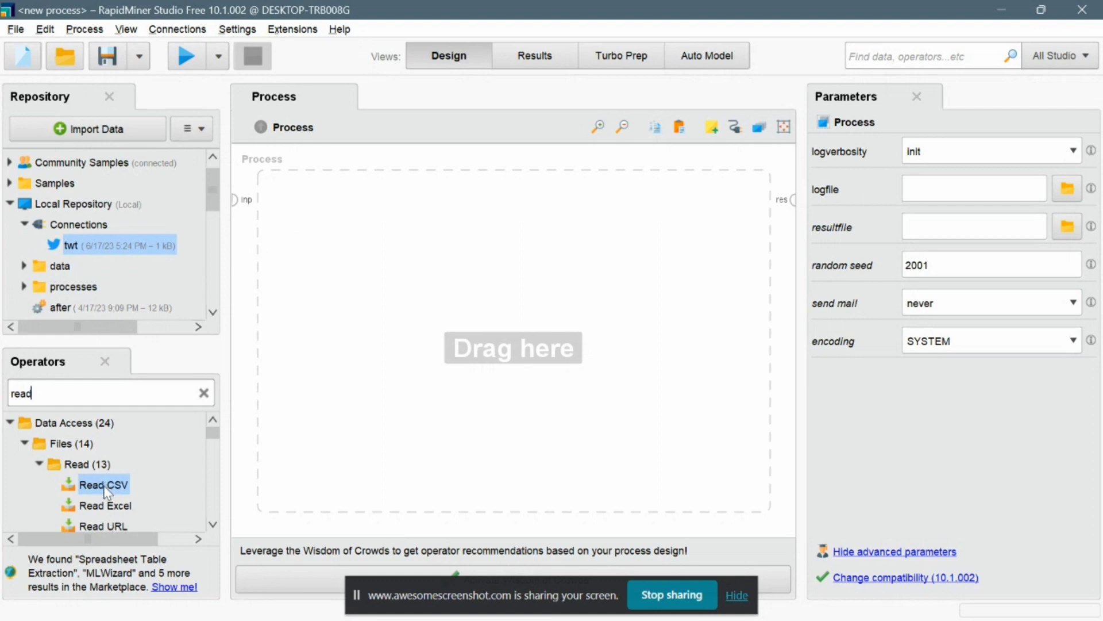
# Add a Read CSV operator and set its csv file to ukraina.csv from the UAS AI RAPIDMINNER folder.
pyautogui.moveTo(195, 351); pyautogui.dragTo(185, 361)
pyautogui.moveTo(114, 477); pyautogui.dragTo(121, 511)
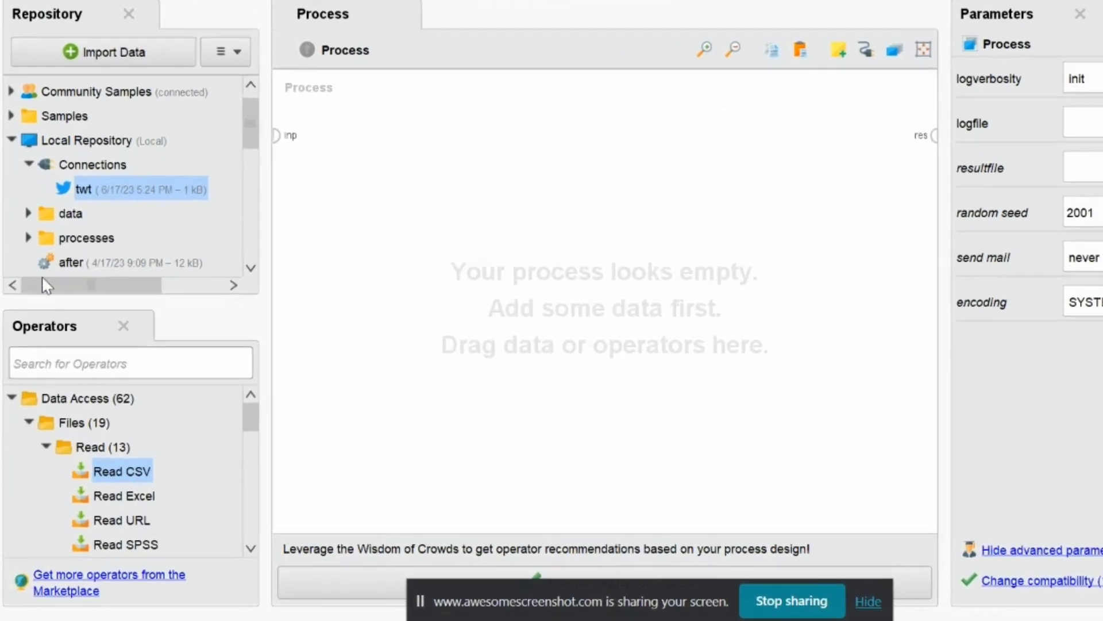
pyautogui.write('read')
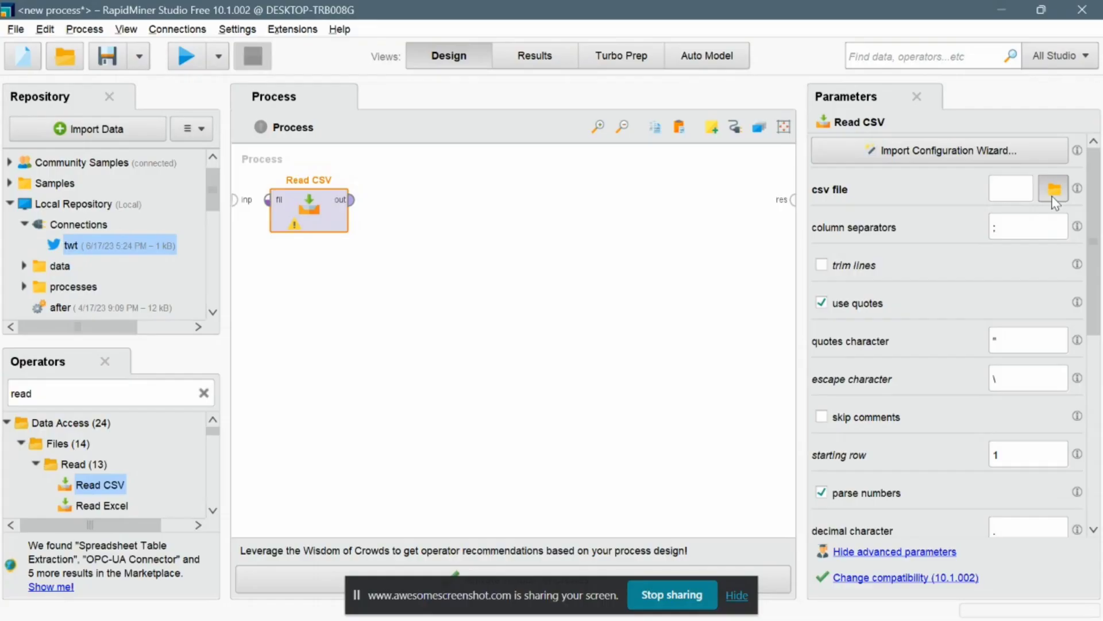
pyautogui.click(1053, 197)
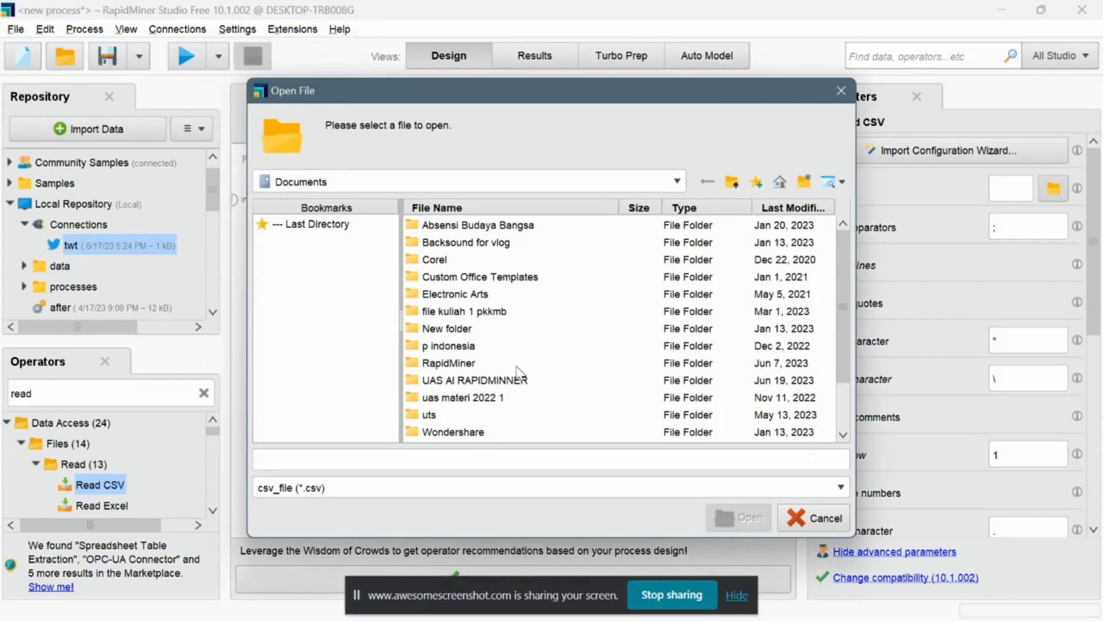
pyautogui.doubleClick(492, 380)
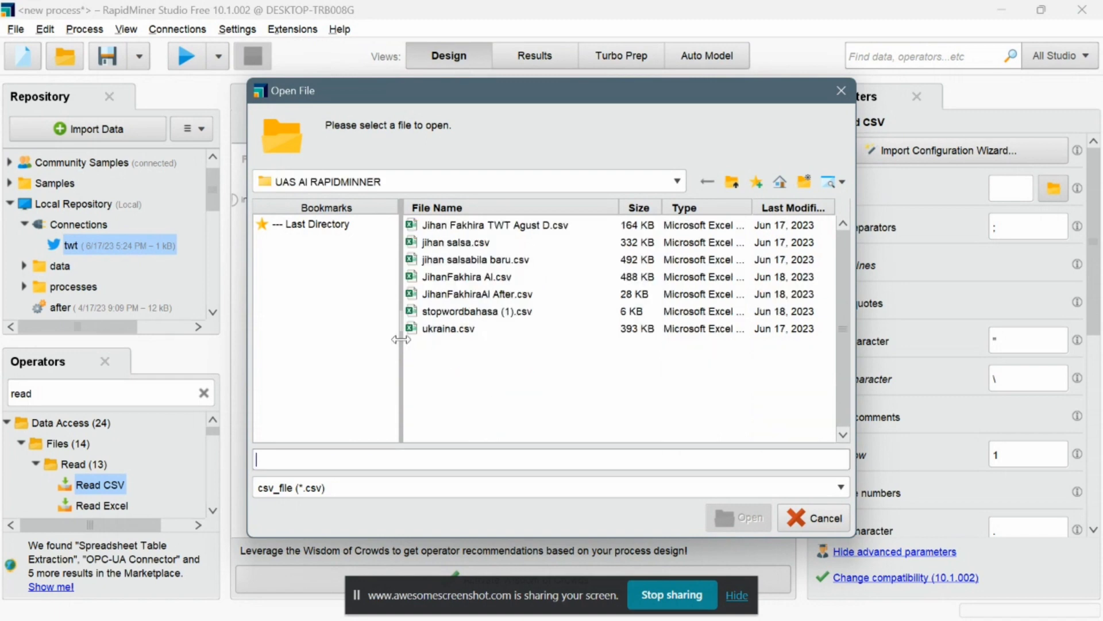
pyautogui.doubleClick(452, 331)
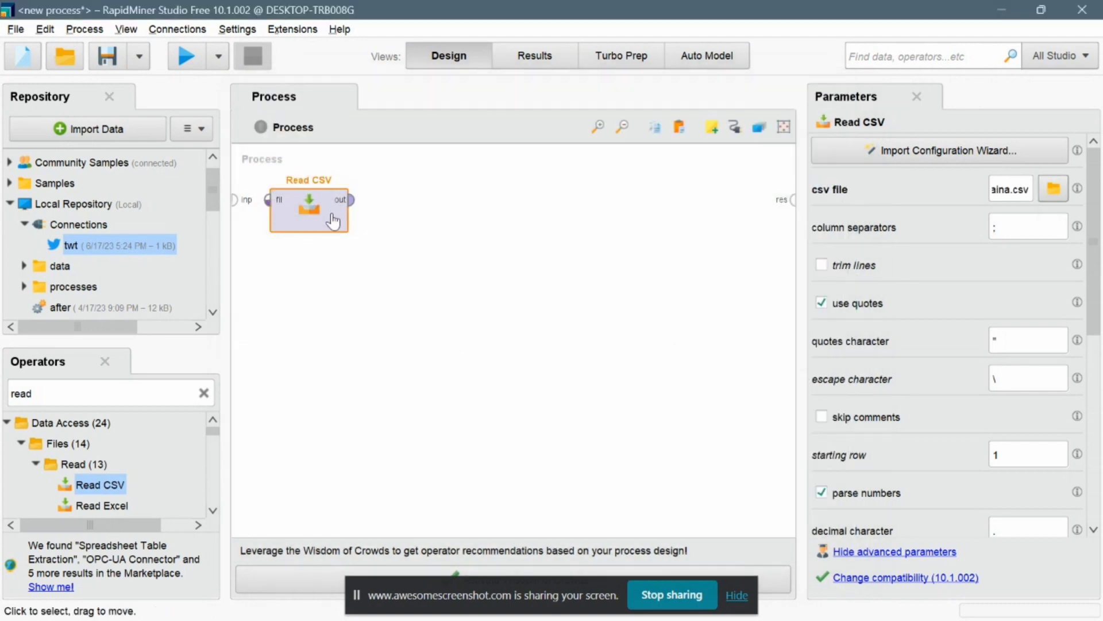
# Search the operators for replace, add a Replace operator, and connect the Read CSV output to it.
pyautogui.click(203, 393)
pyautogui.write('re')
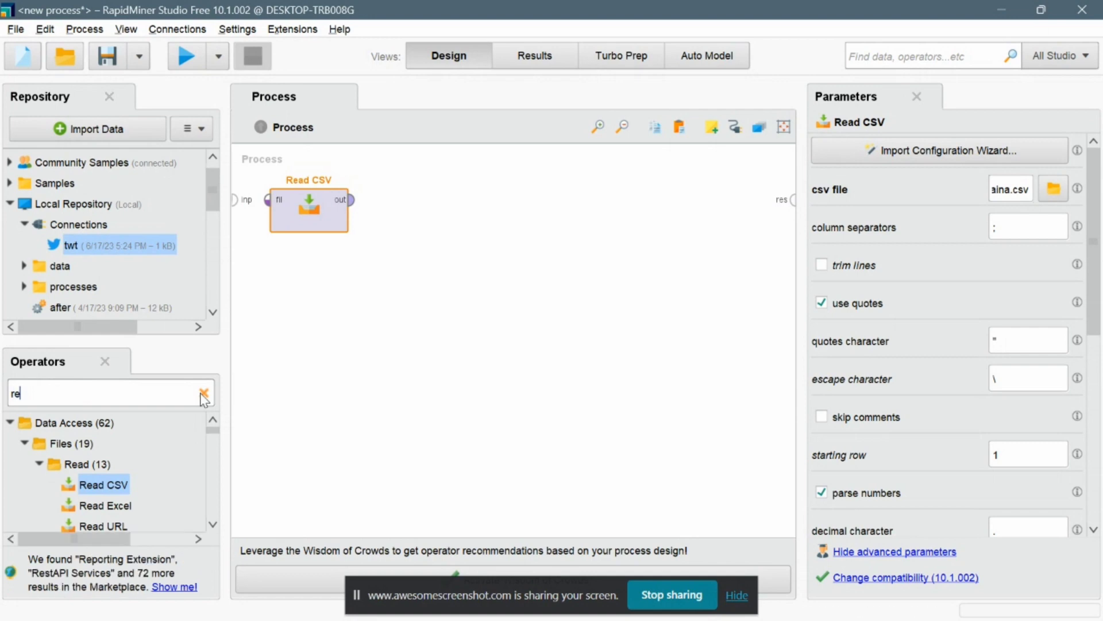
pyautogui.write('pla')
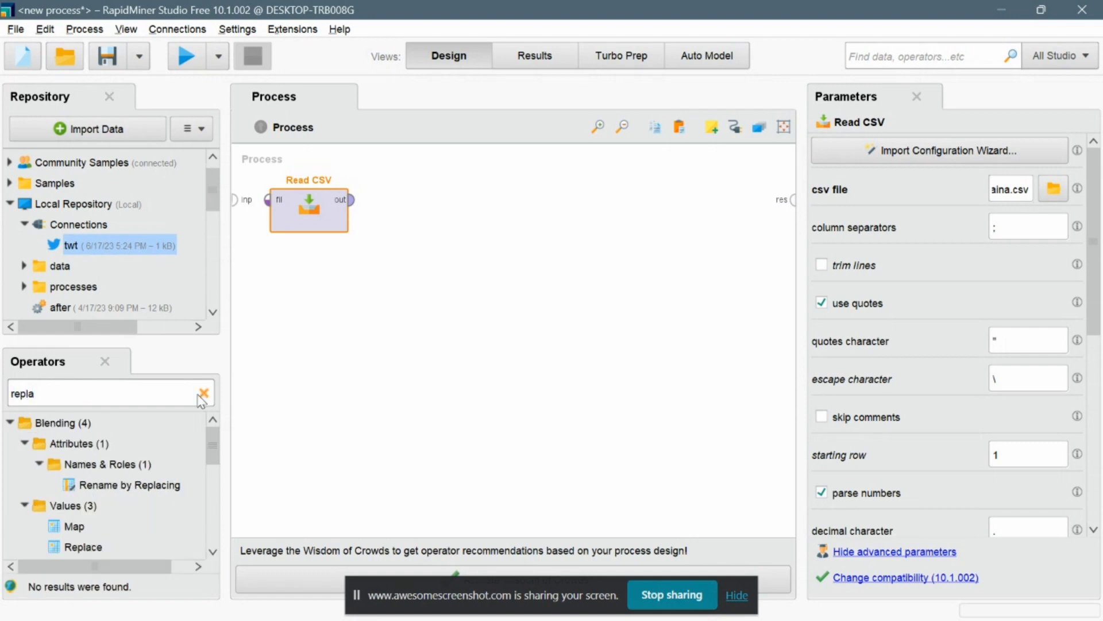
pyautogui.write('ce')
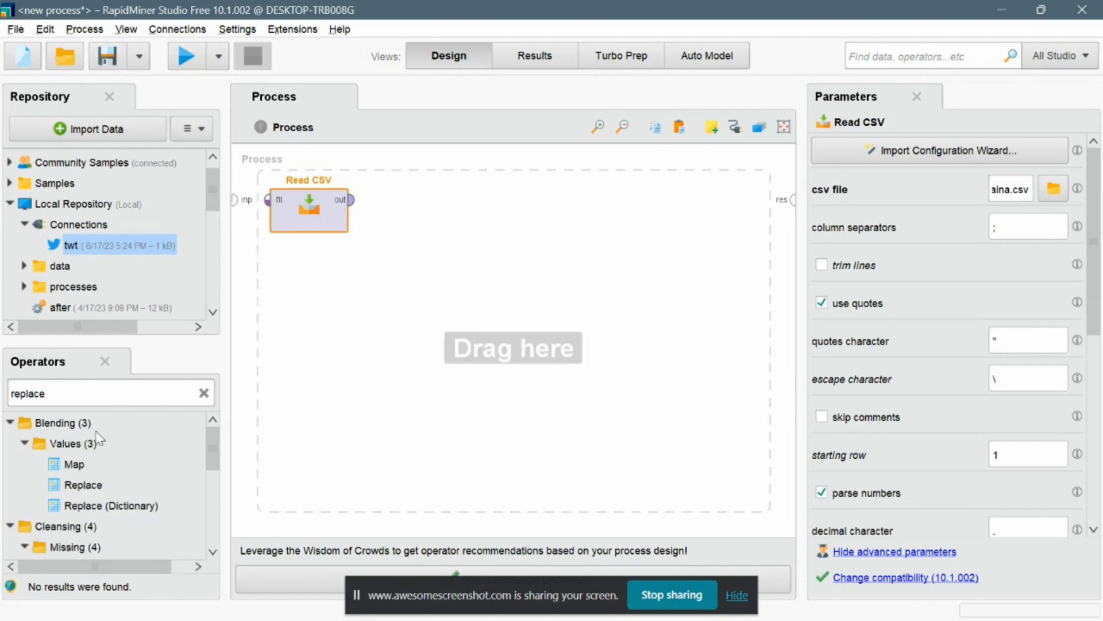
pyautogui.moveTo(86, 485); pyautogui.dragTo(392, 218)
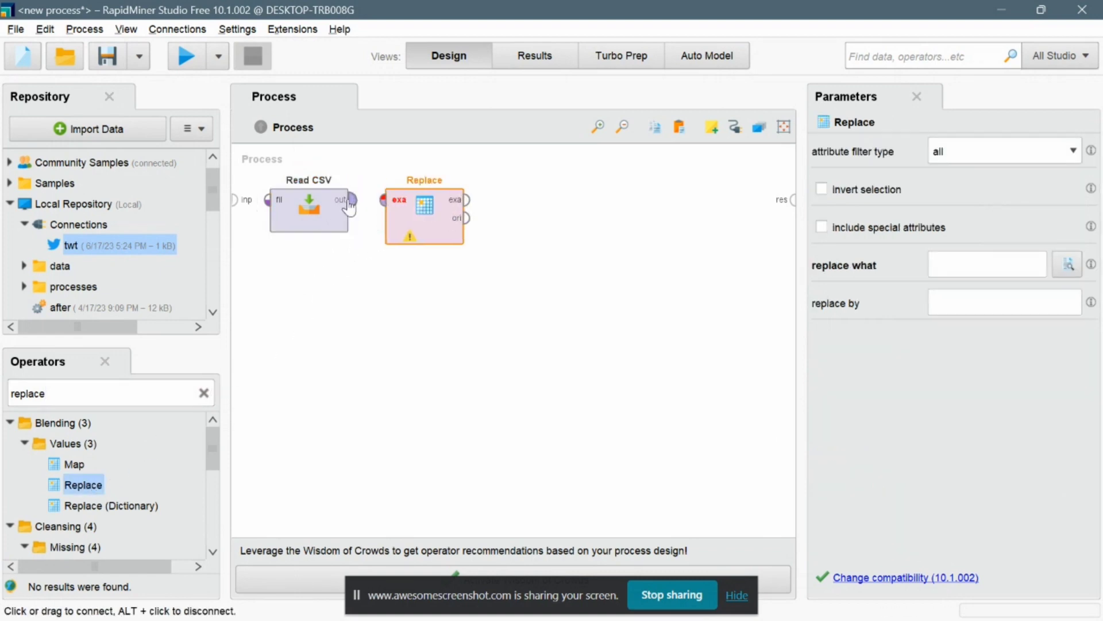
pyautogui.click(350, 202)
pyautogui.click(382, 199)
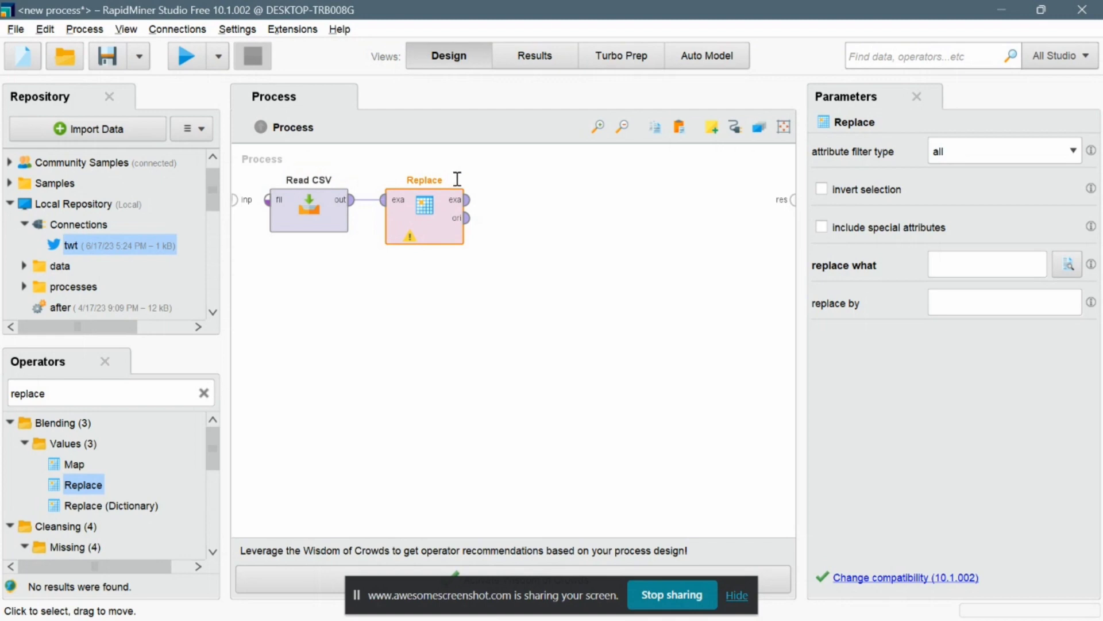
# Set the Replace operator's replace what to RT and rename the operator Replace RT.
pyautogui.click(959, 275)
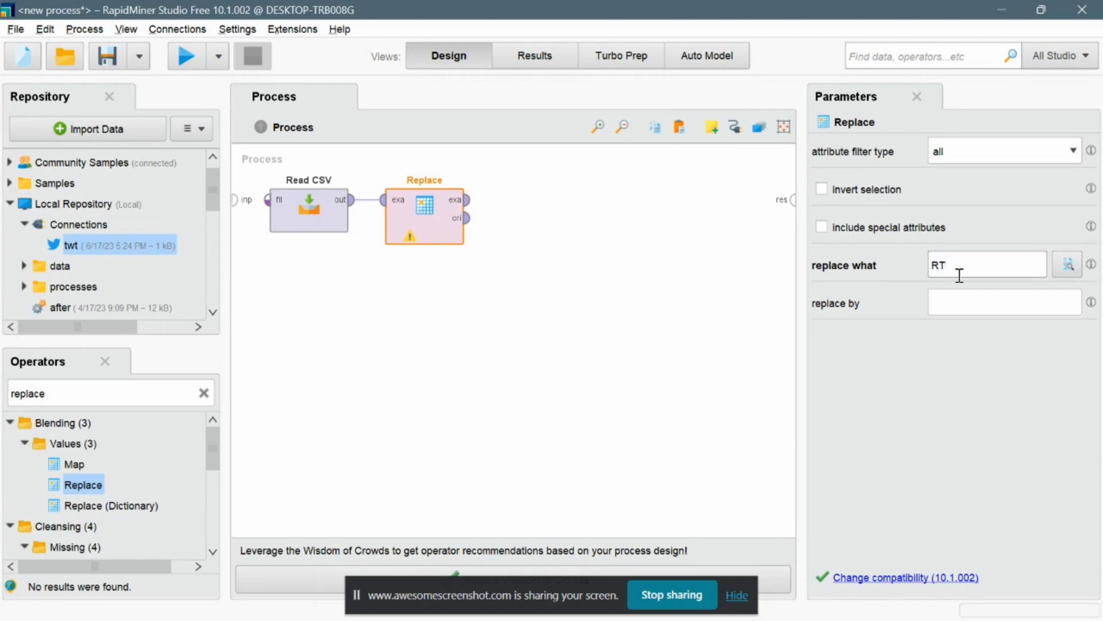
pyautogui.rightClick(447, 178)
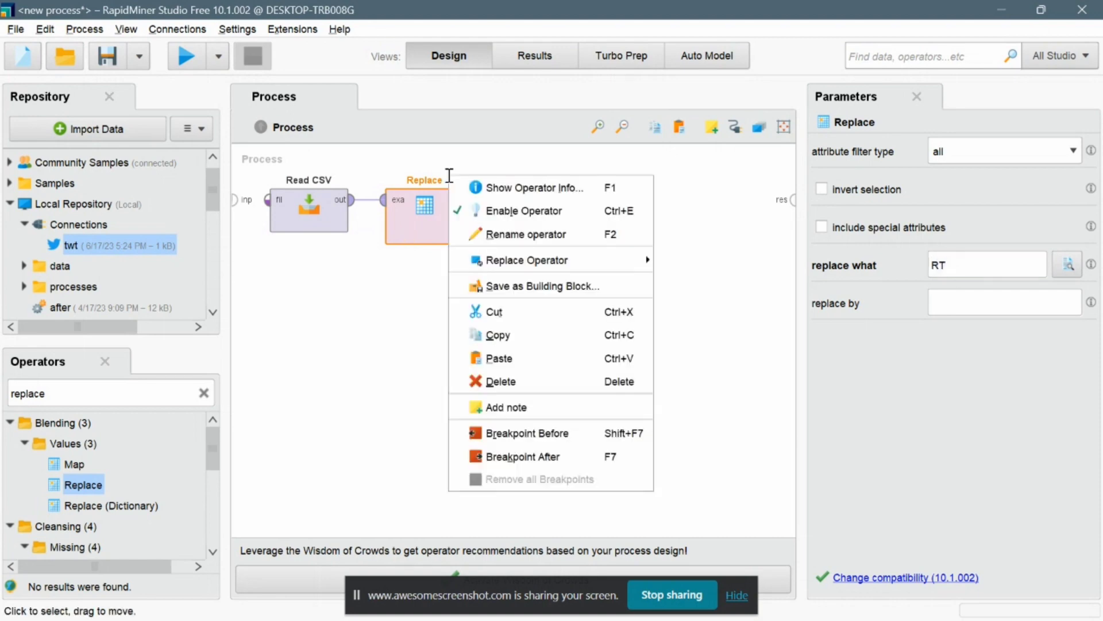
pyautogui.click(489, 236)
pyautogui.click(449, 180)
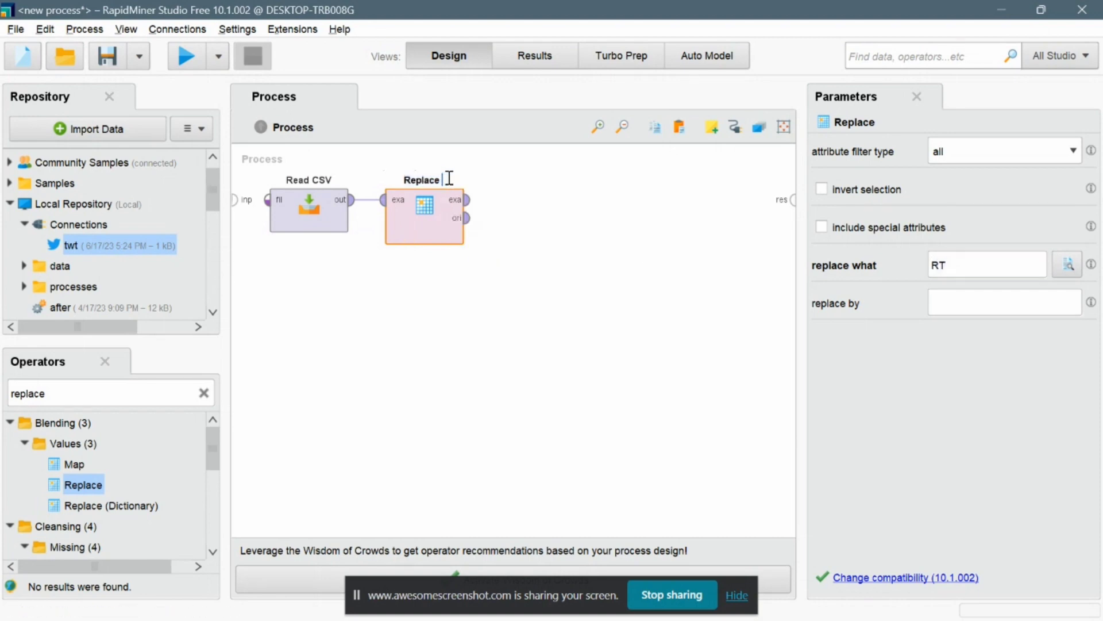
pyautogui.write('RT')
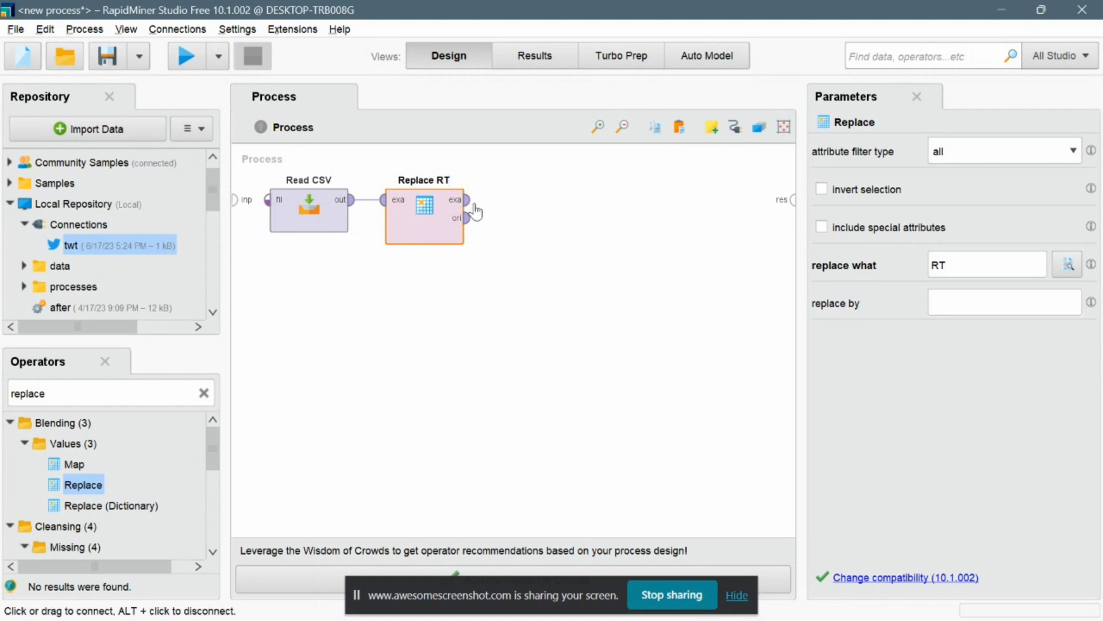
# Add a second Replace operator after Replace RT and connect Replace RT's output to it.
pyautogui.moveTo(82, 484); pyautogui.dragTo(68, 460)
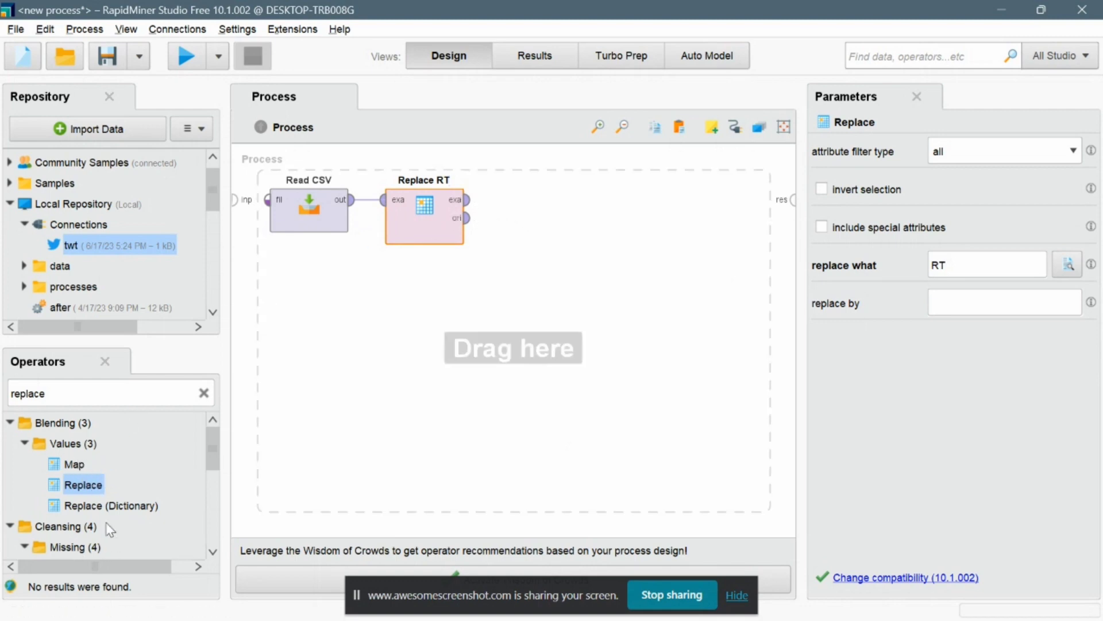
pyautogui.moveTo(109, 528); pyautogui.dragTo(69, 560)
pyautogui.moveTo(58, 470); pyautogui.dragTo(529, 215)
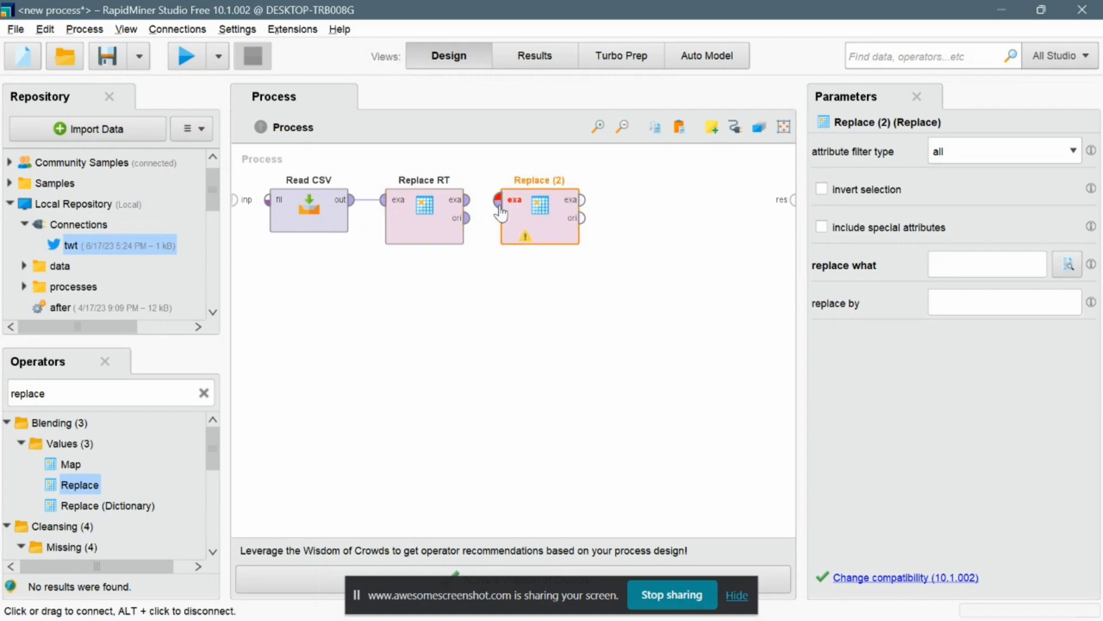
pyautogui.click(501, 202)
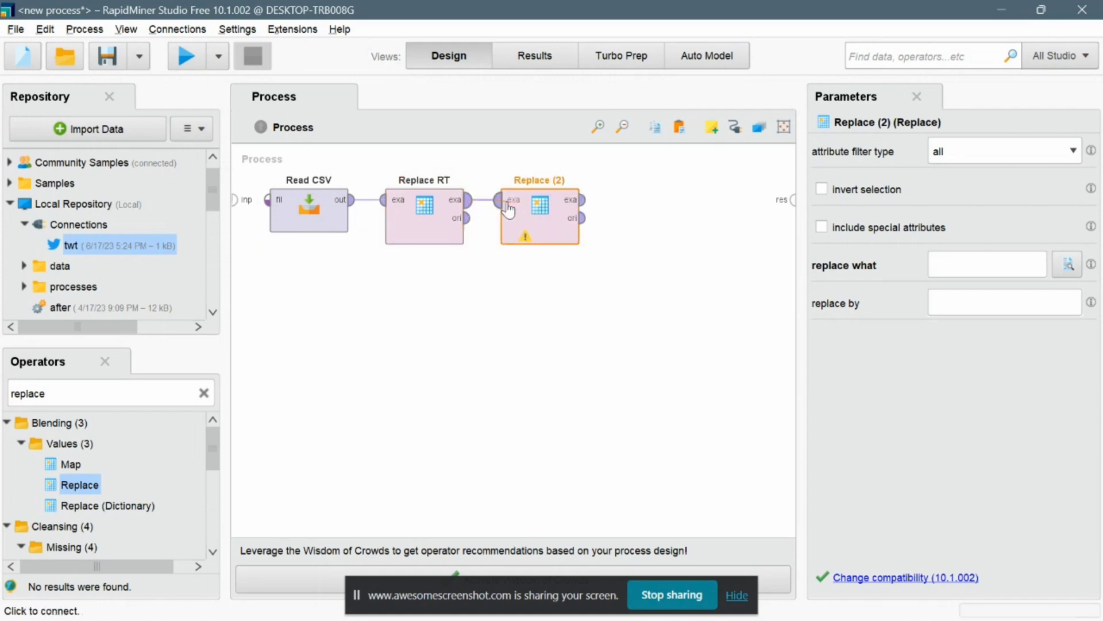
# Rename the second Replace operator to Replace URL 1 and set its replace what to https.*.
pyautogui.rightClick(562, 181)
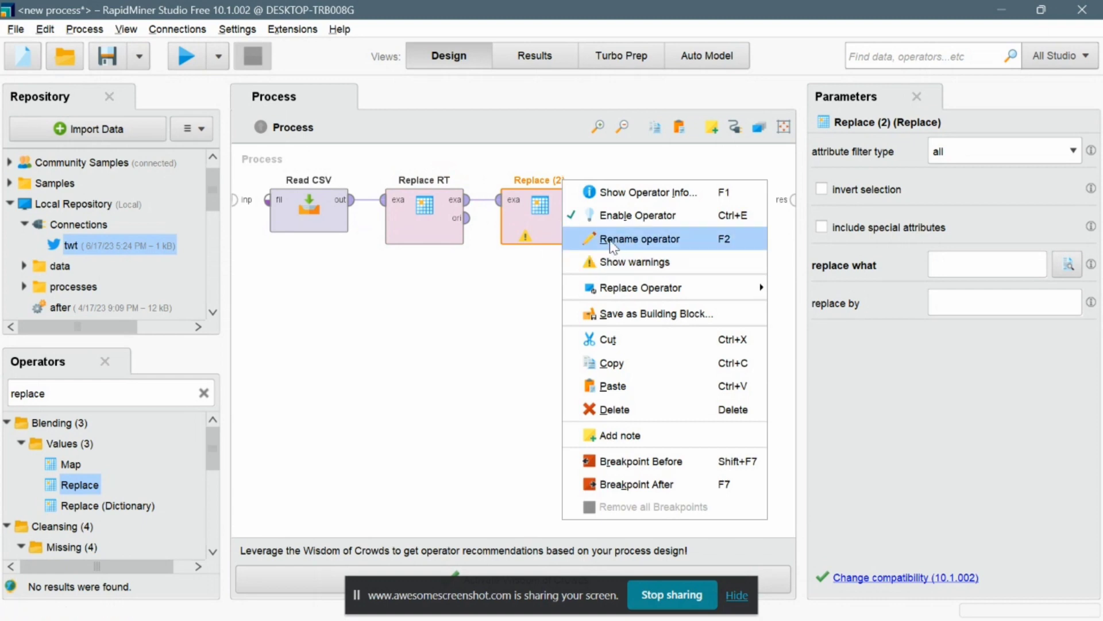
pyautogui.click(609, 242)
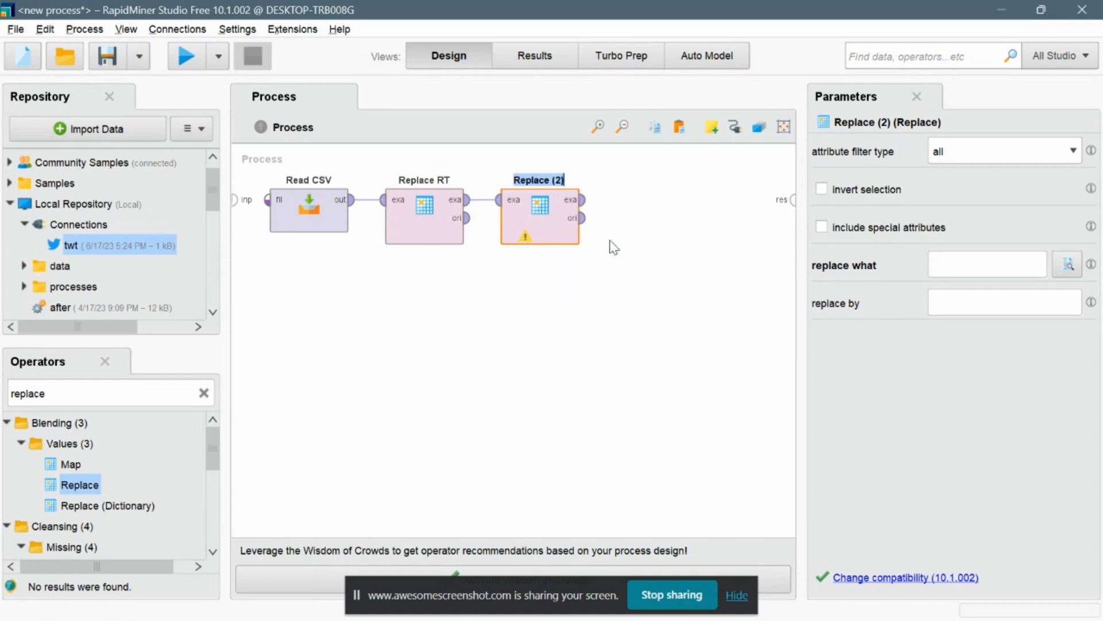
pyautogui.click(572, 183)
pyautogui.press('BackSpace')
pyautogui.press('BackSpace')
pyautogui.press('BackSpace')
pyautogui.write('URL 1')
pyautogui.click(940, 261)
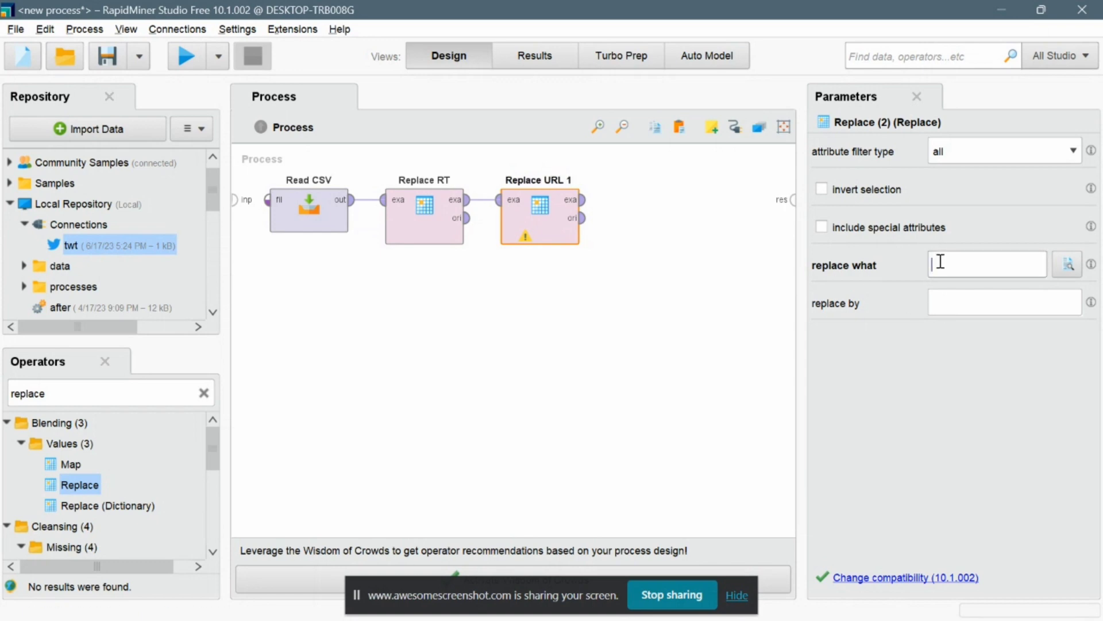
pyautogui.click(974, 263)
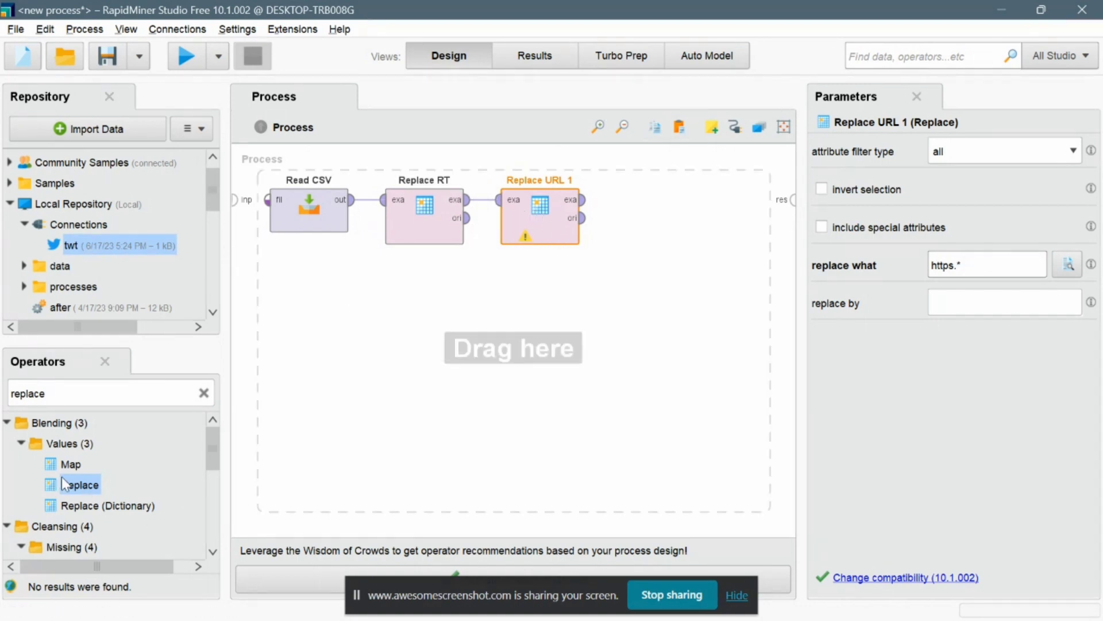
# Add a third Replace operator and set its replace what to https.*.
pyautogui.moveTo(83, 492); pyautogui.dragTo(639, 210)
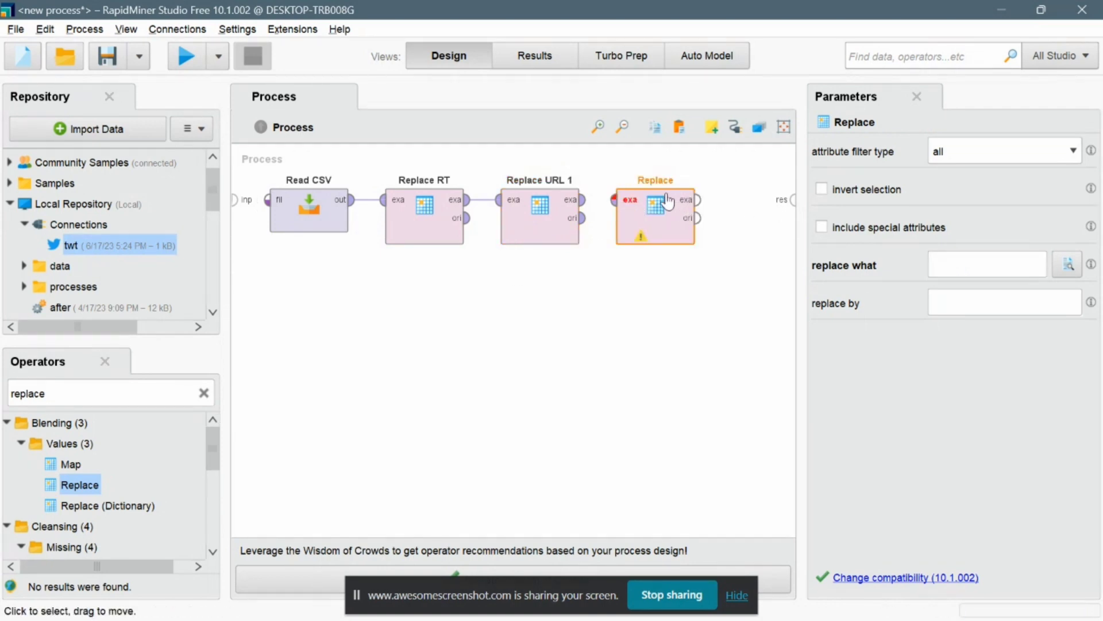
pyautogui.click(1013, 267)
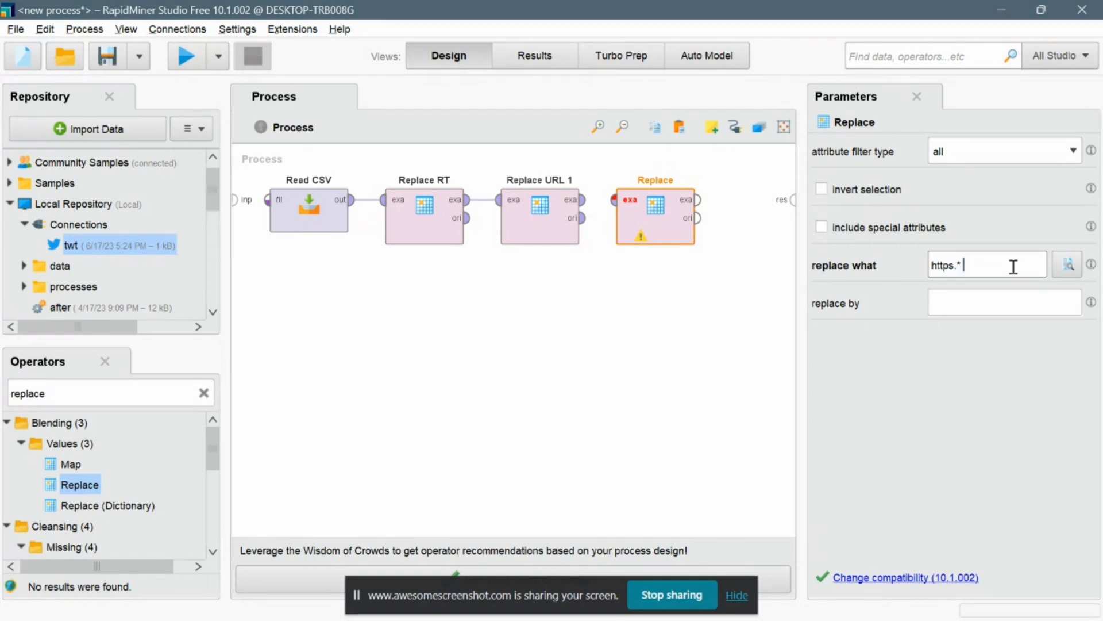
# Rename the third Replace operator to Replace URL 2.
pyautogui.rightClick(671, 185)
pyautogui.click(718, 242)
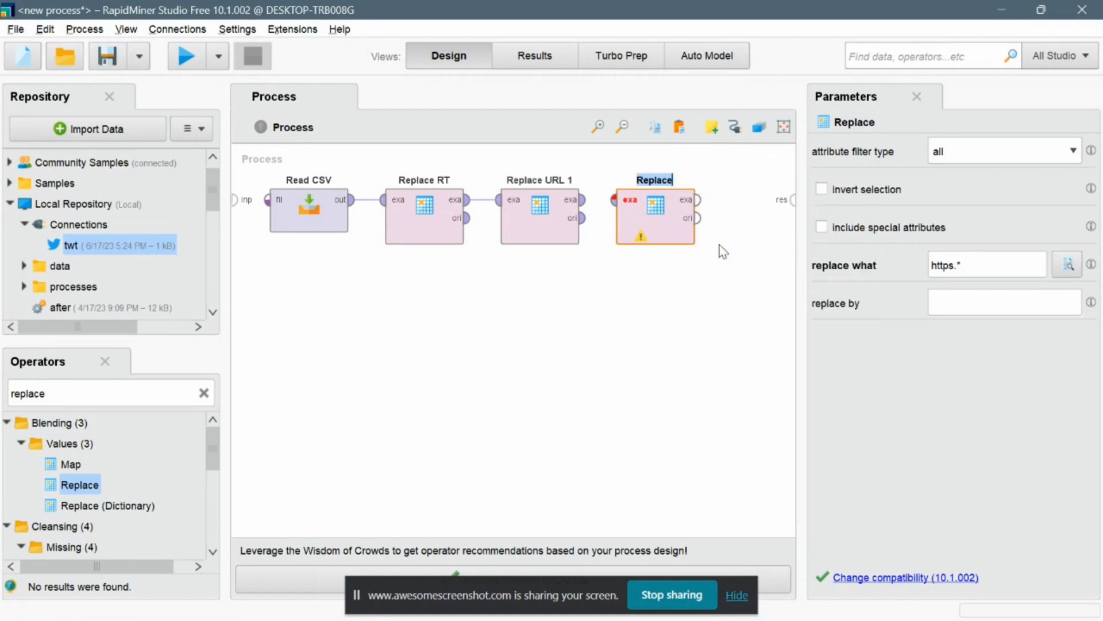
pyautogui.click(679, 181)
pyautogui.write('URL 2')
pyautogui.press('Return')
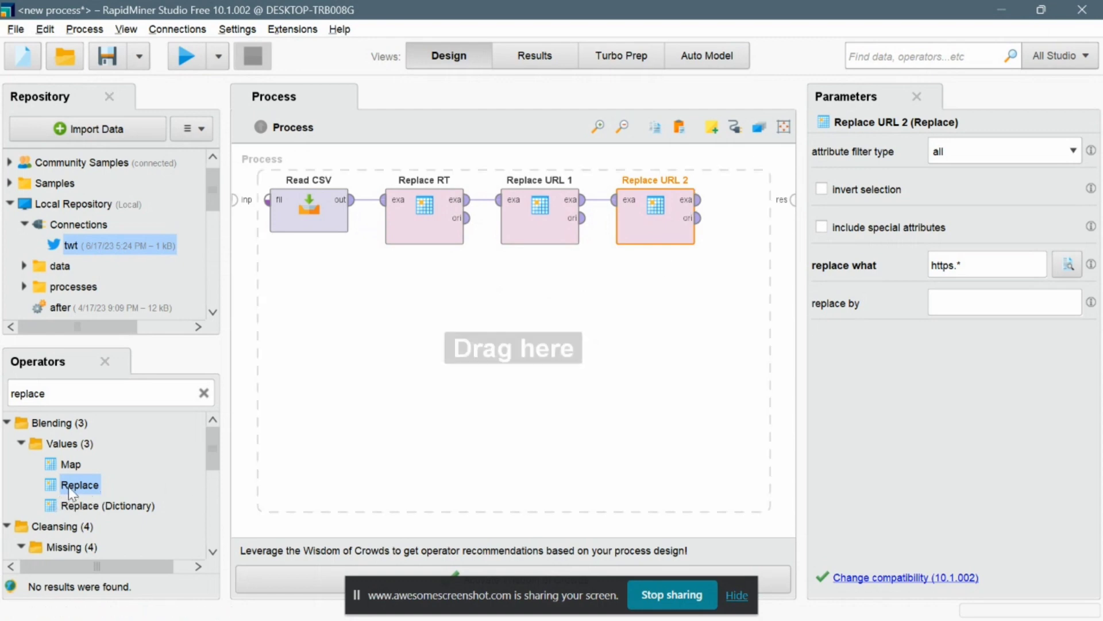
# Add a fourth Replace operator after Replace URL 2 and rename it Replace Hastag.
pyautogui.moveTo(68, 488); pyautogui.dragTo(623, 195)
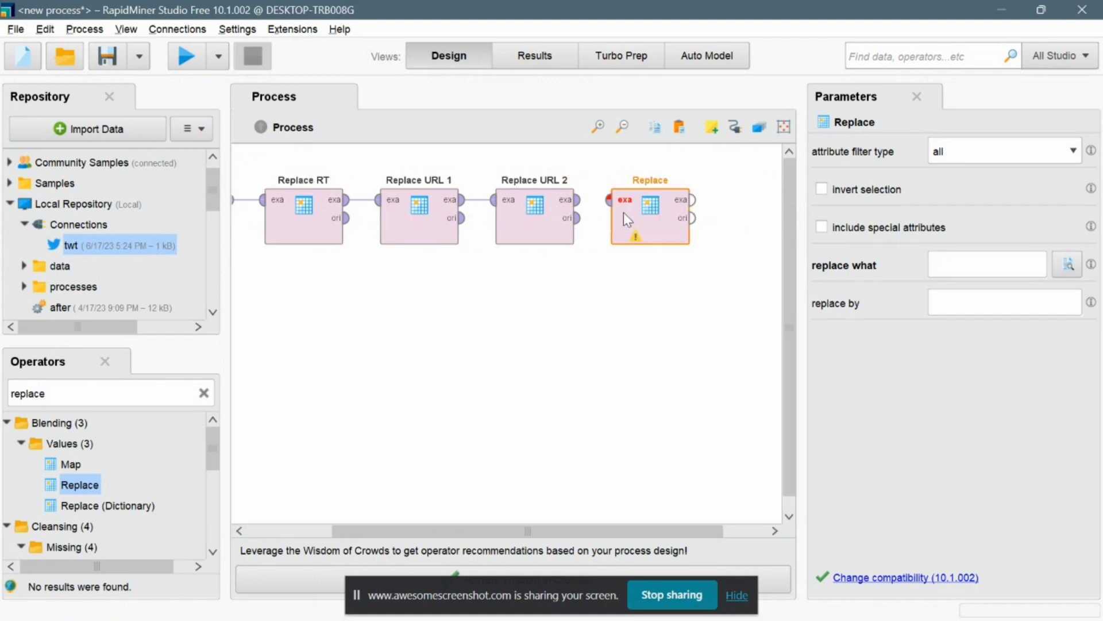
pyautogui.rightClick(673, 182)
pyautogui.click(722, 246)
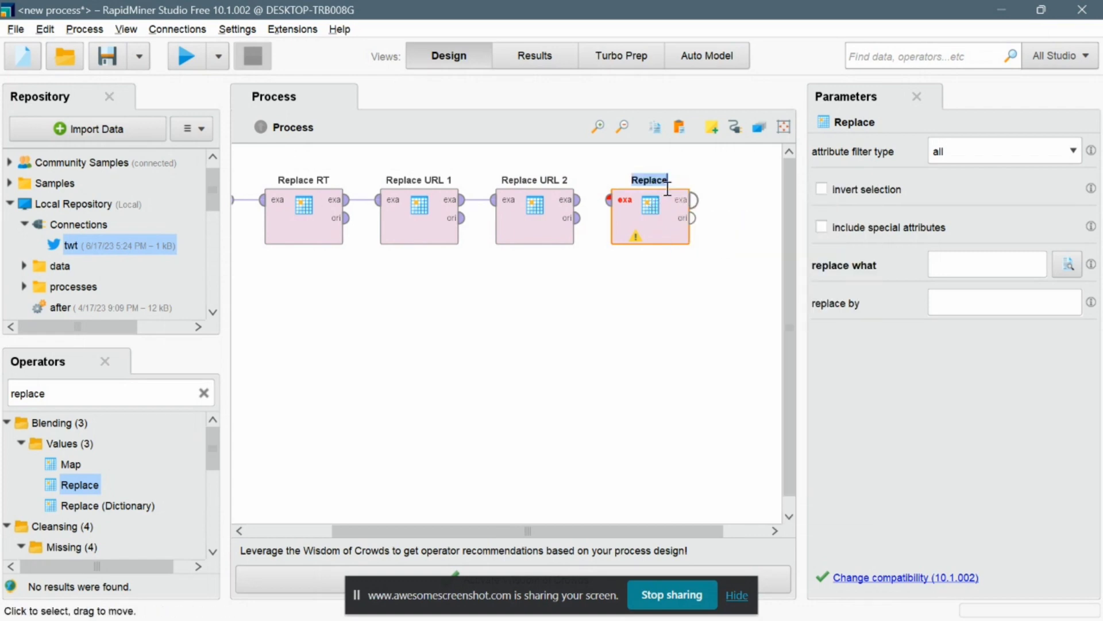
pyautogui.click(667, 180)
pyautogui.write('H')
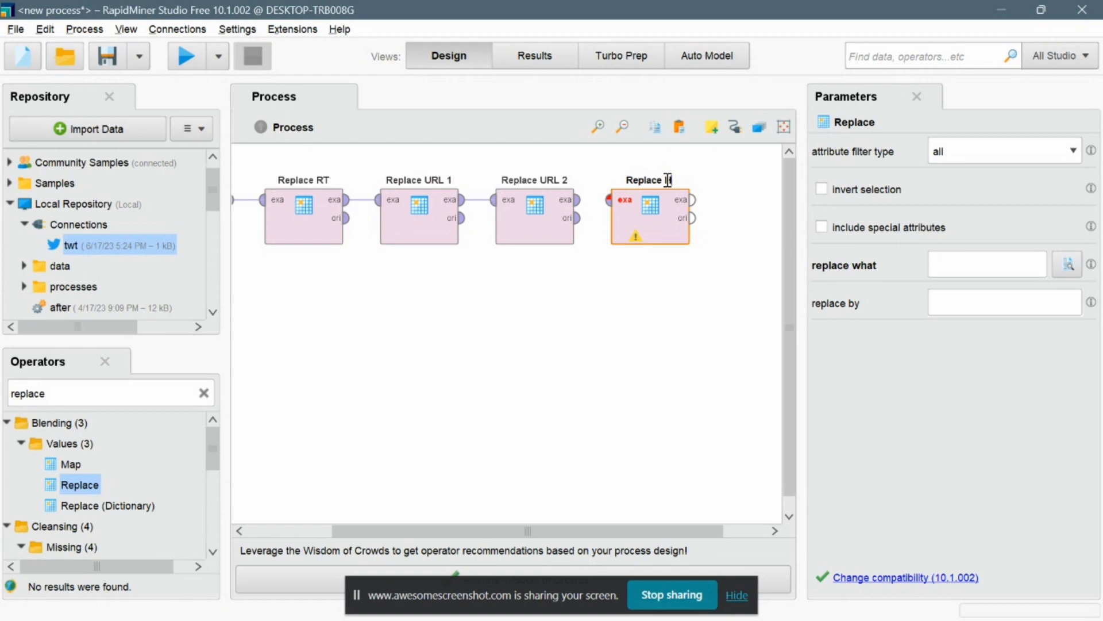
pyautogui.write('astag')
pyautogui.press('Return')
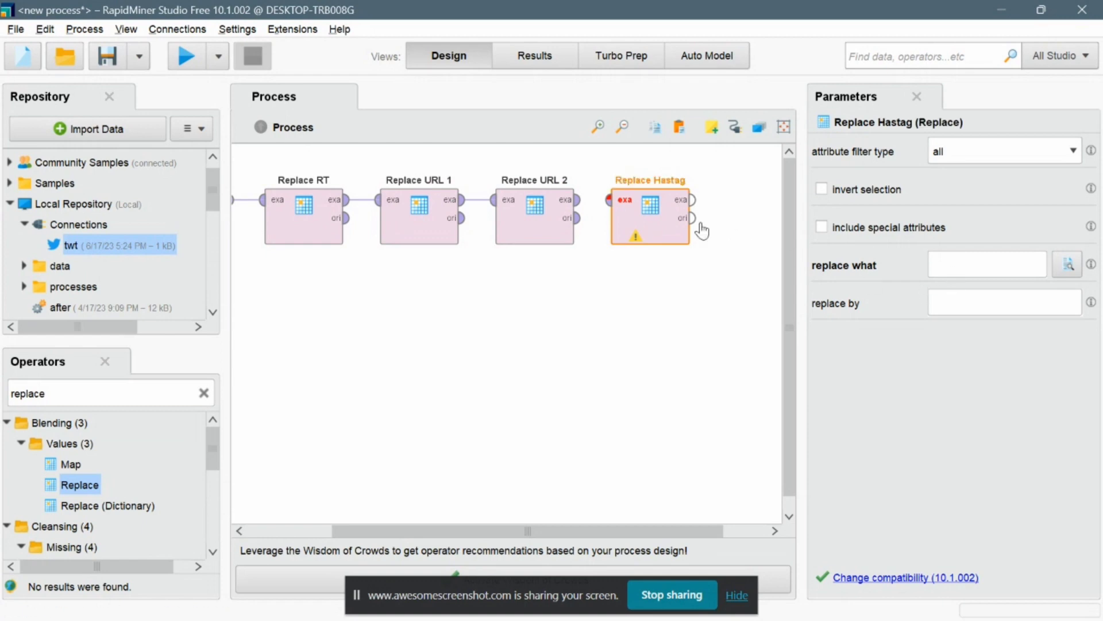
# Set Replace Hastag's replace what to #.*? and connect Replace URL 2's output to its input.
pyautogui.click(1025, 262)
pyautogui.click(573, 202)
pyautogui.click(609, 200)
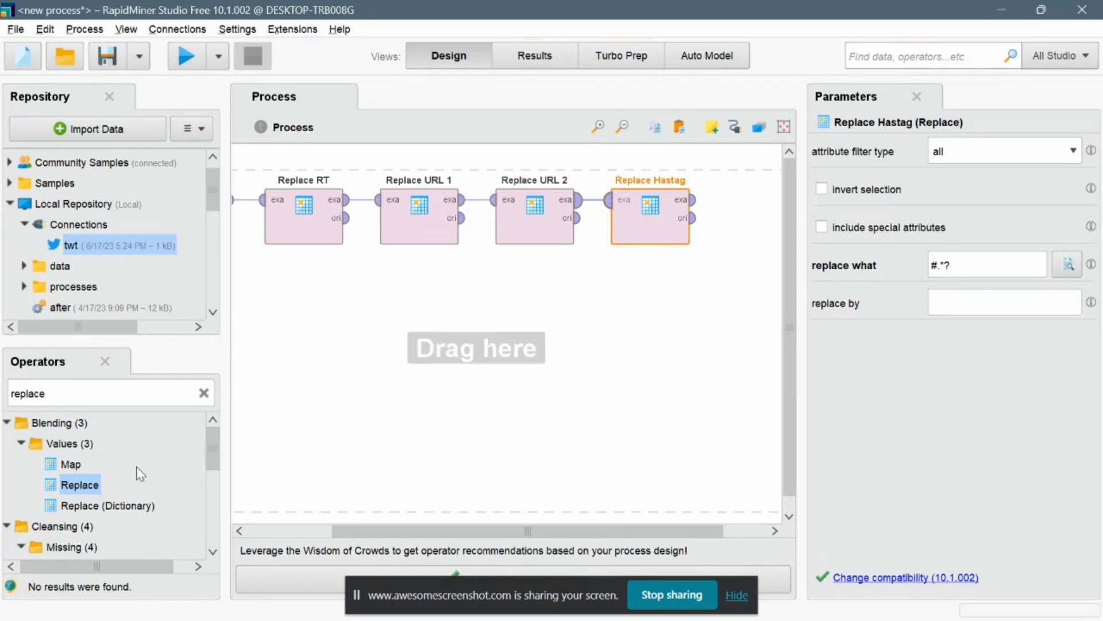
# Add a fifth Replace operator after Replace Hastag and rename it Replace Mention.
pyautogui.moveTo(81, 488); pyautogui.dragTo(700, 335)
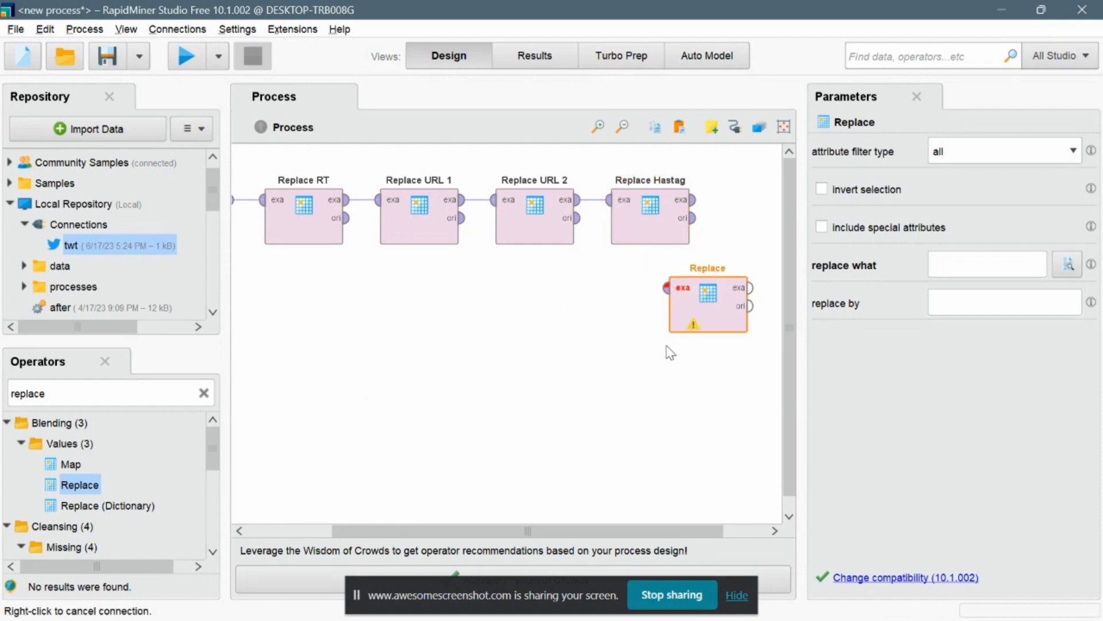
pyautogui.moveTo(725, 299); pyautogui.dragTo(567, 229)
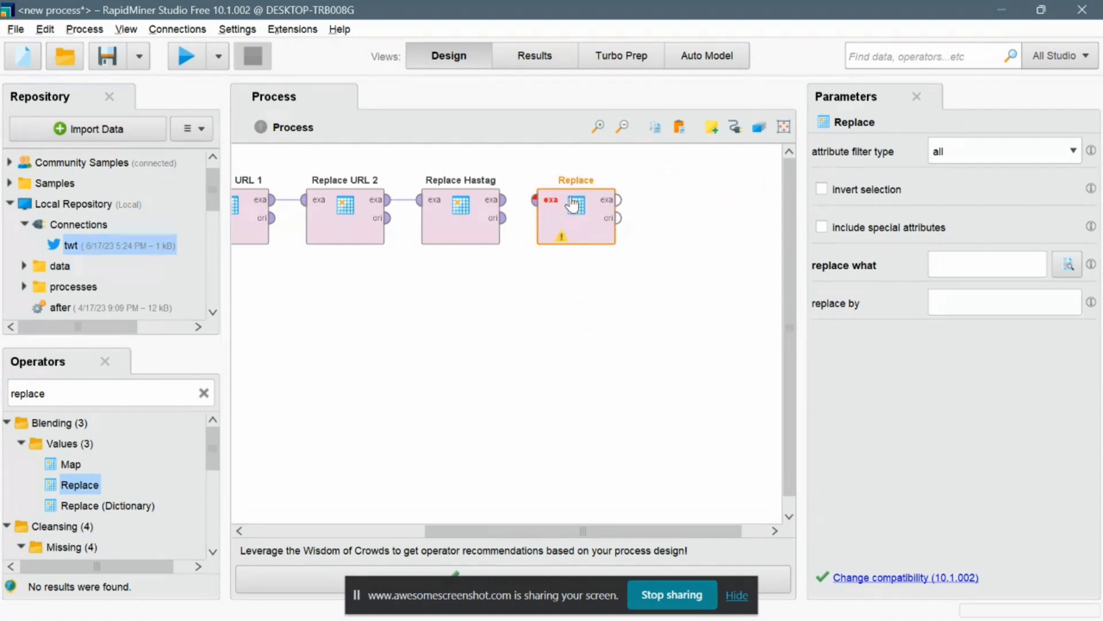
pyautogui.rightClick(586, 185)
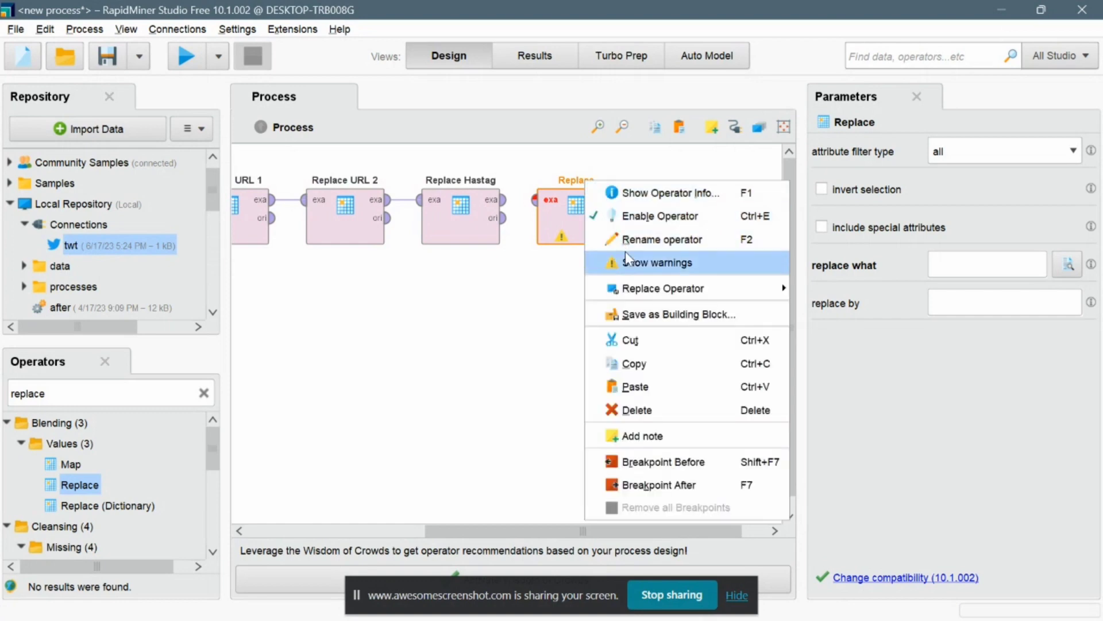
pyautogui.click(623, 240)
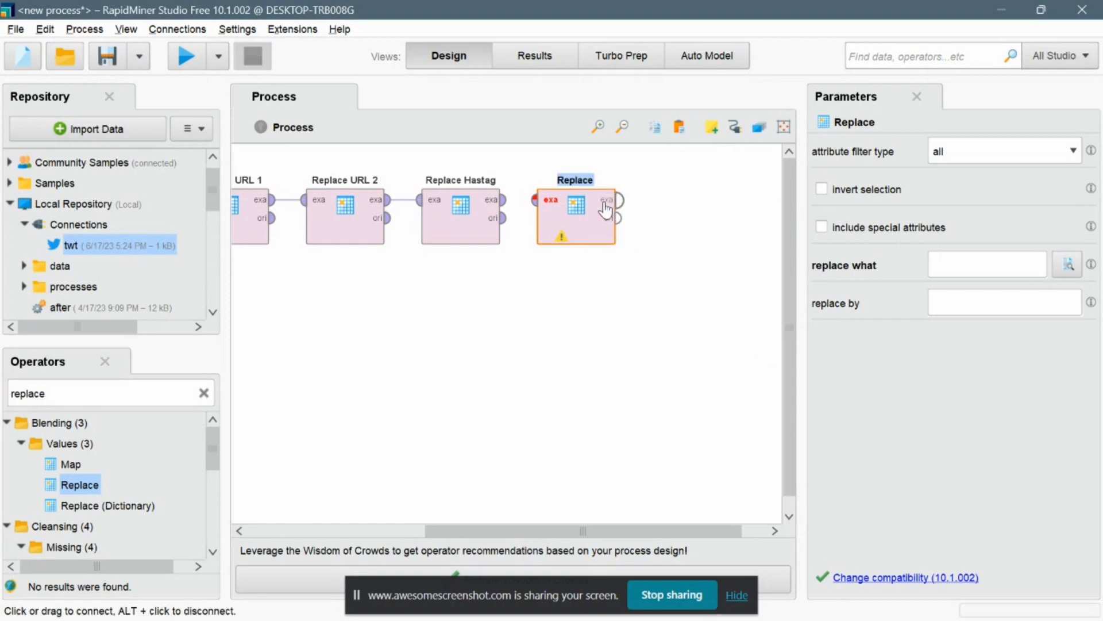
pyautogui.click(601, 188)
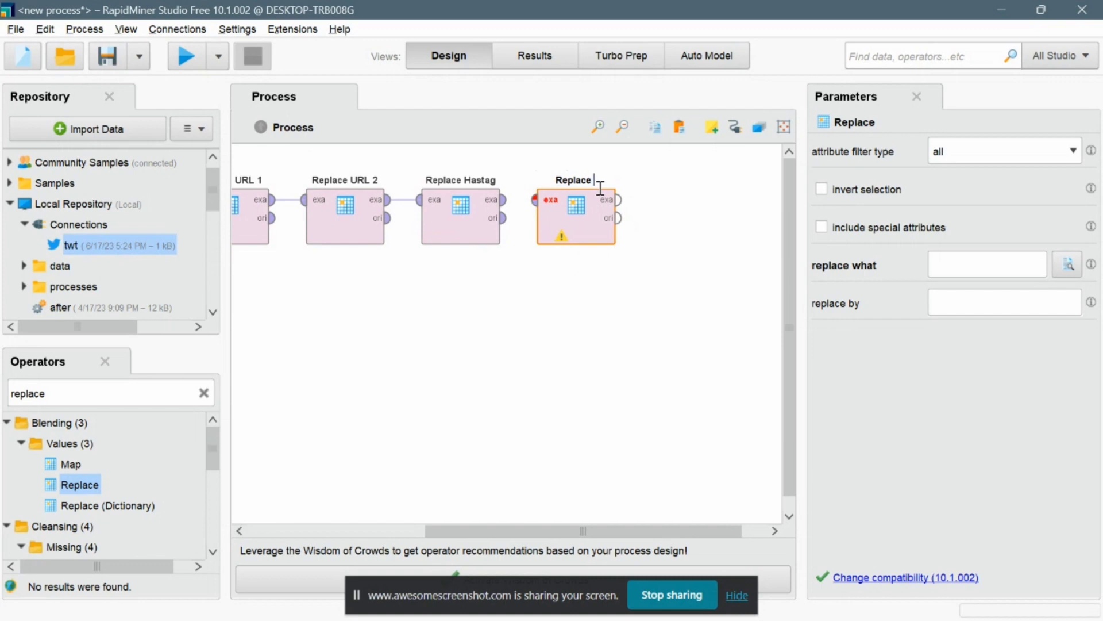
pyautogui.write('Mention')
# Set Replace Mention's replace what to @.*? and connect Replace Hastag's output to its input.
pyautogui.click(941, 271)
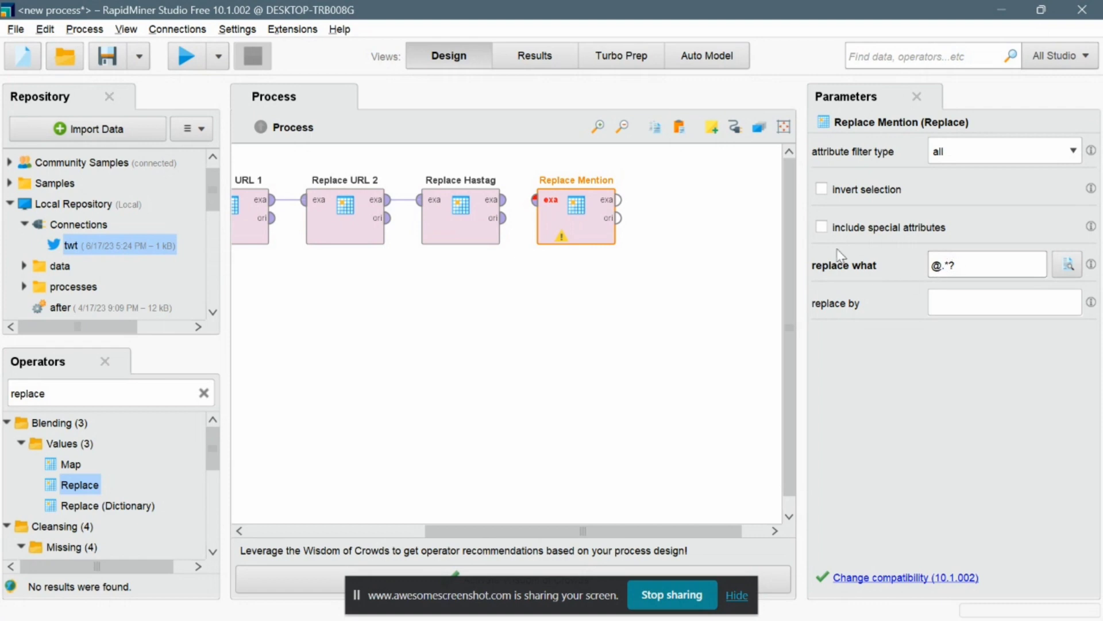
pyautogui.click(502, 206)
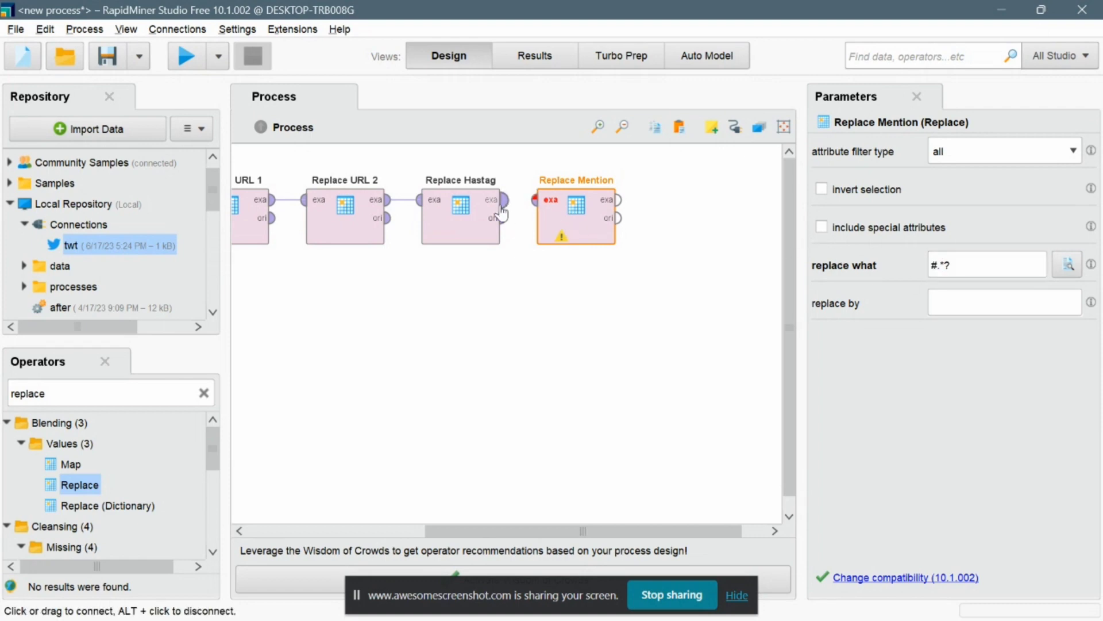
pyautogui.click(534, 206)
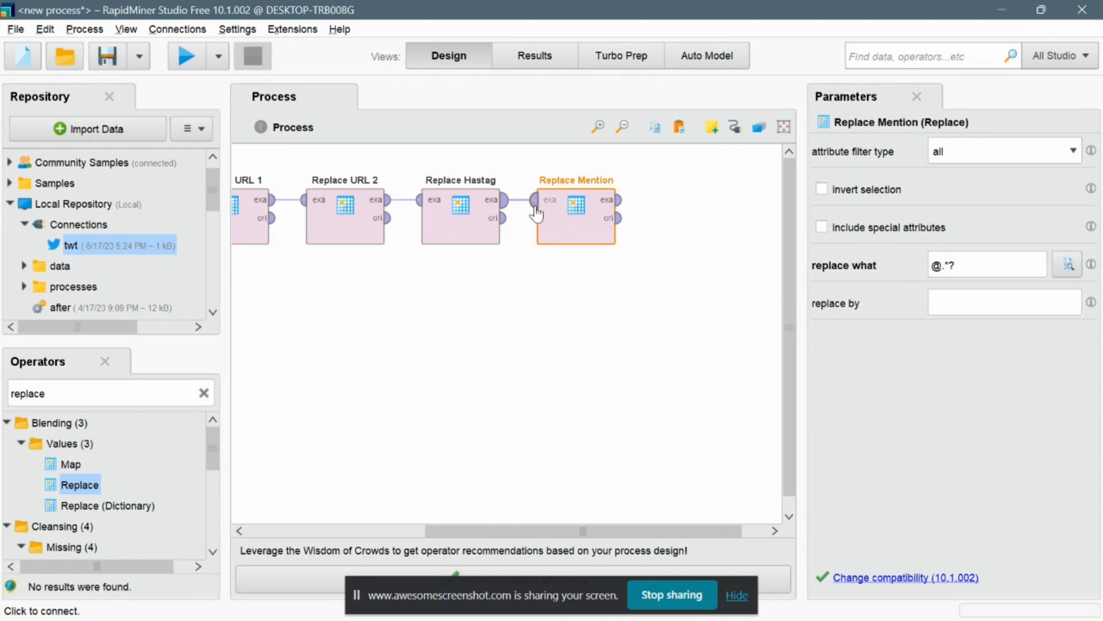
pyautogui.rightClick(532, 246)
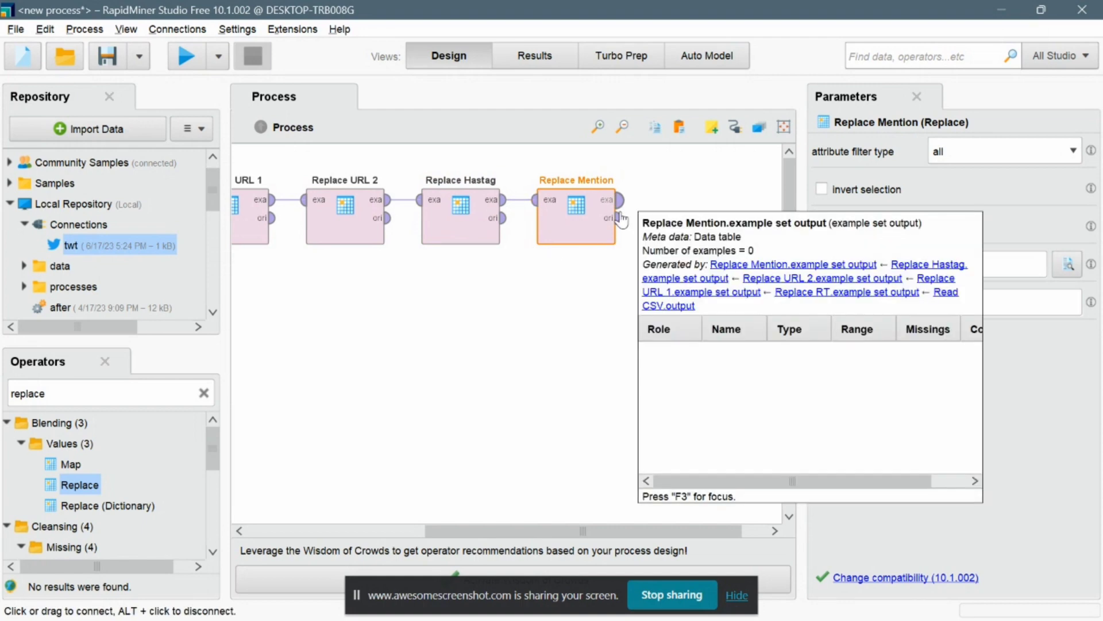
# Add a sixth Replace operator after Replace Mention and rename it Replace Simbol.
pyautogui.moveTo(80, 485); pyautogui.dragTo(695, 221)
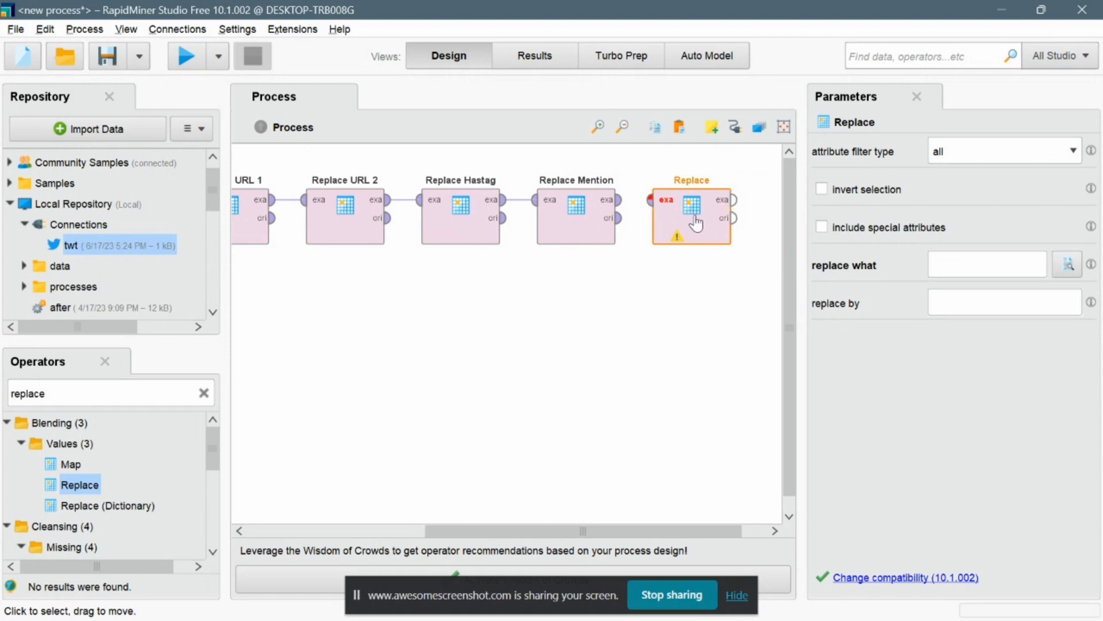
pyautogui.rightClick(708, 184)
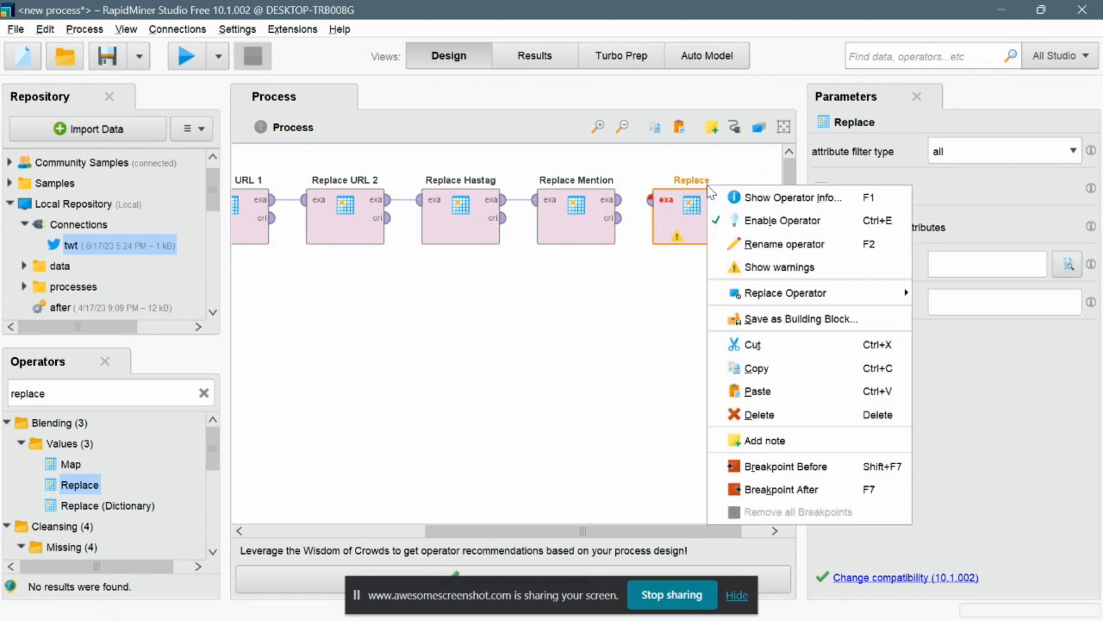
pyautogui.click(747, 245)
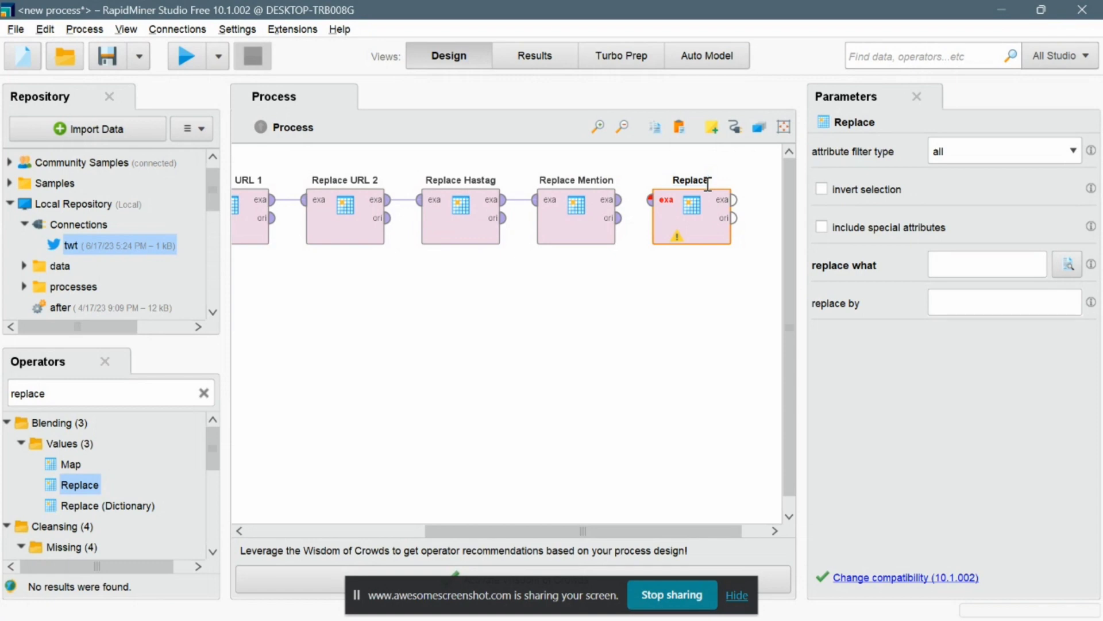
pyautogui.write('Simbol')
pyautogui.press('Return')
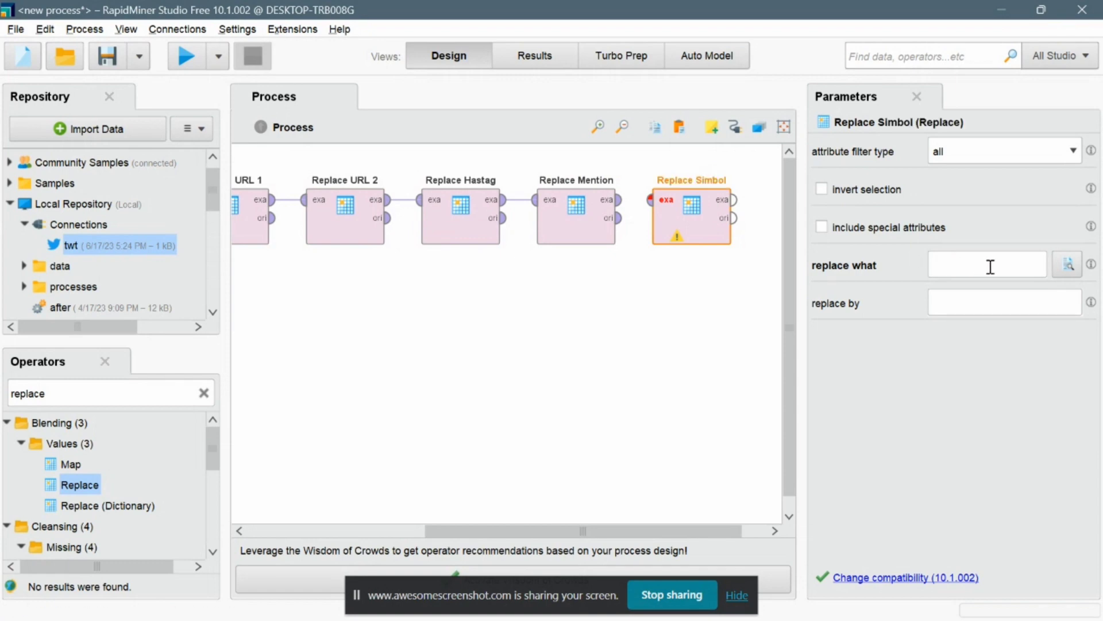
# Set Replace Simbol's replace what to [!~?.,:;'"#@%$&()-] and connect Replace Mention's output to its input.
pyautogui.click(990, 266)
pyautogui.write('!')
pyautogui.click(618, 199)
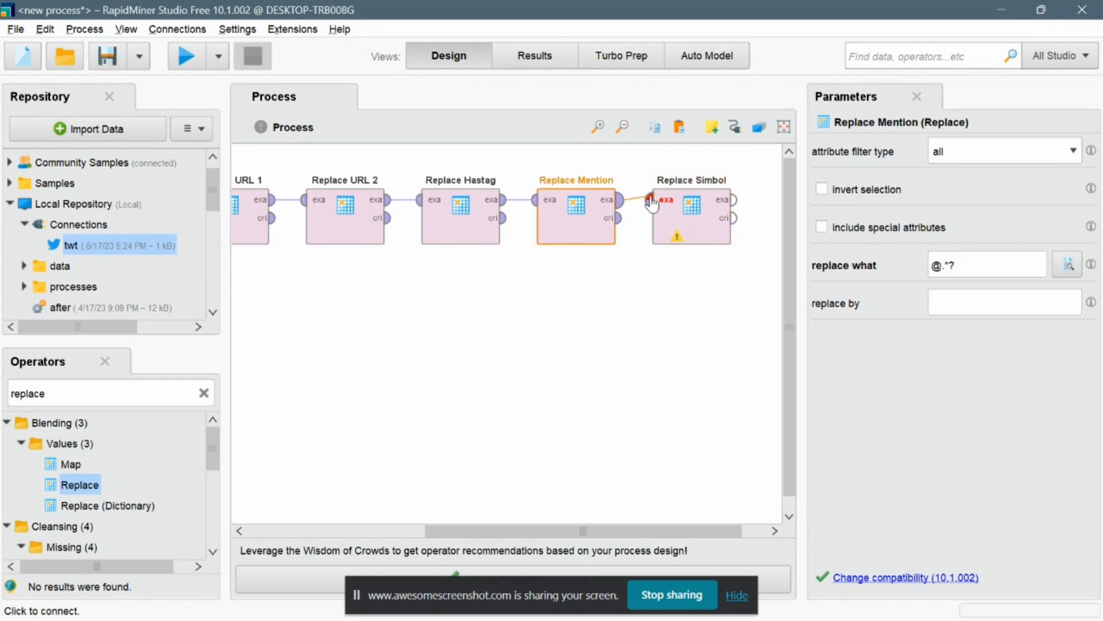
pyautogui.click(650, 199)
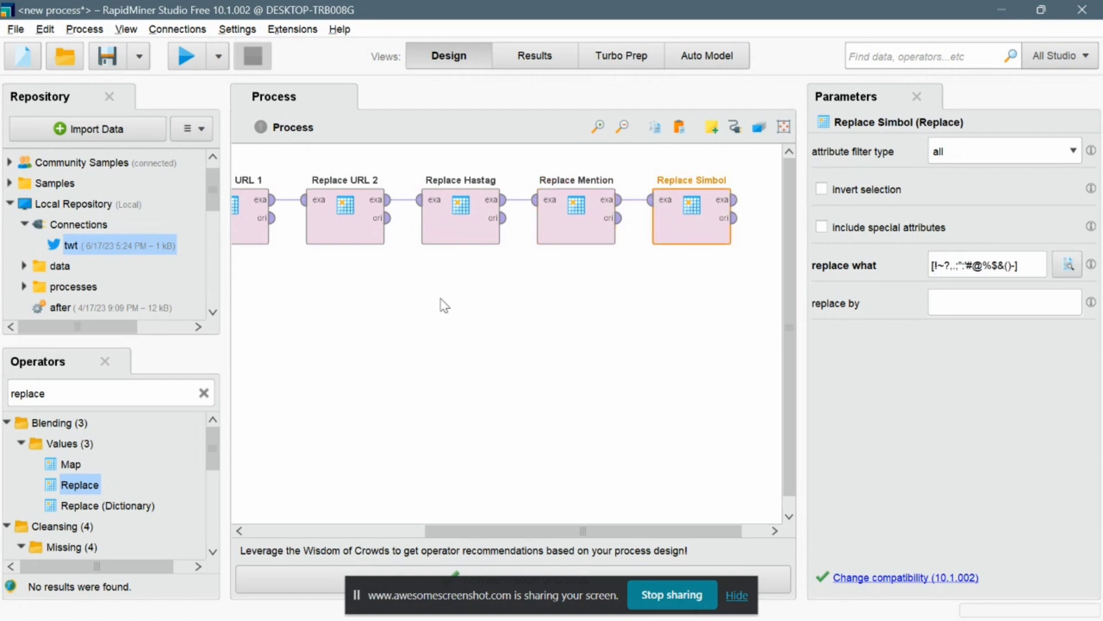
# Add a Trim operator after Replace Simbol and connect Replace Simbol's output to its input.
pyautogui.hscroll(-5, 316, 308)
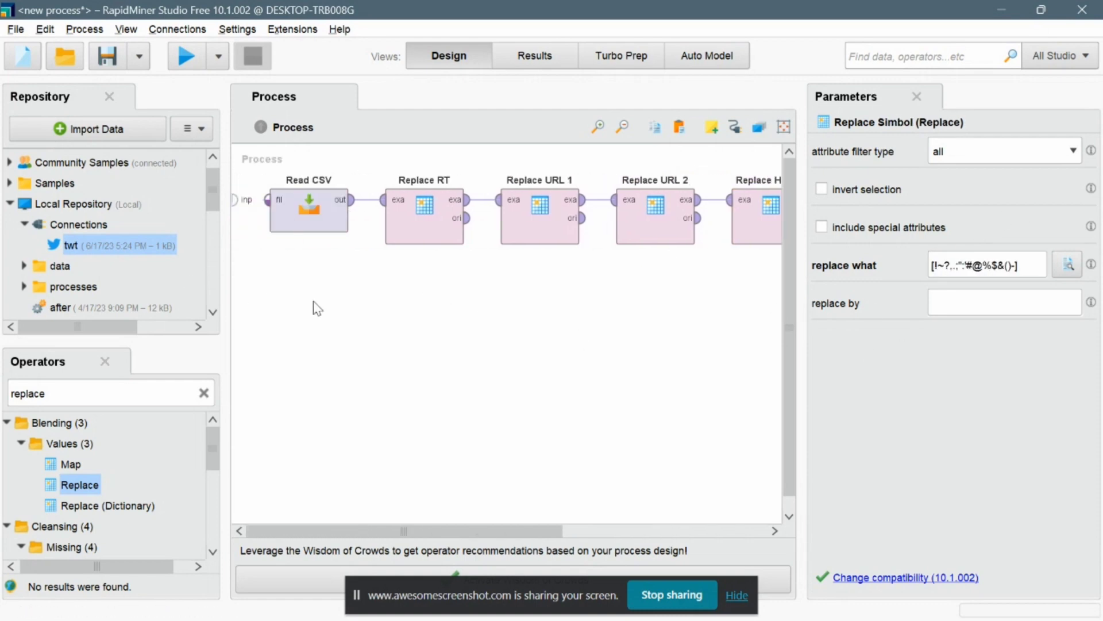
pyautogui.hscroll(5, 475, 291)
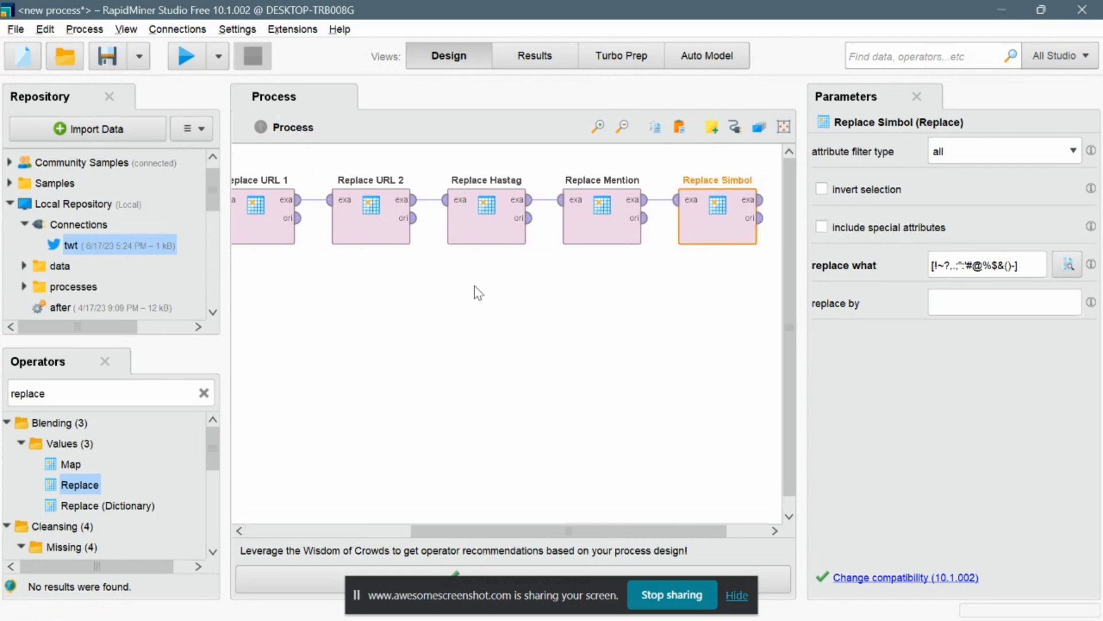
pyautogui.hscroll(-3, 475, 291)
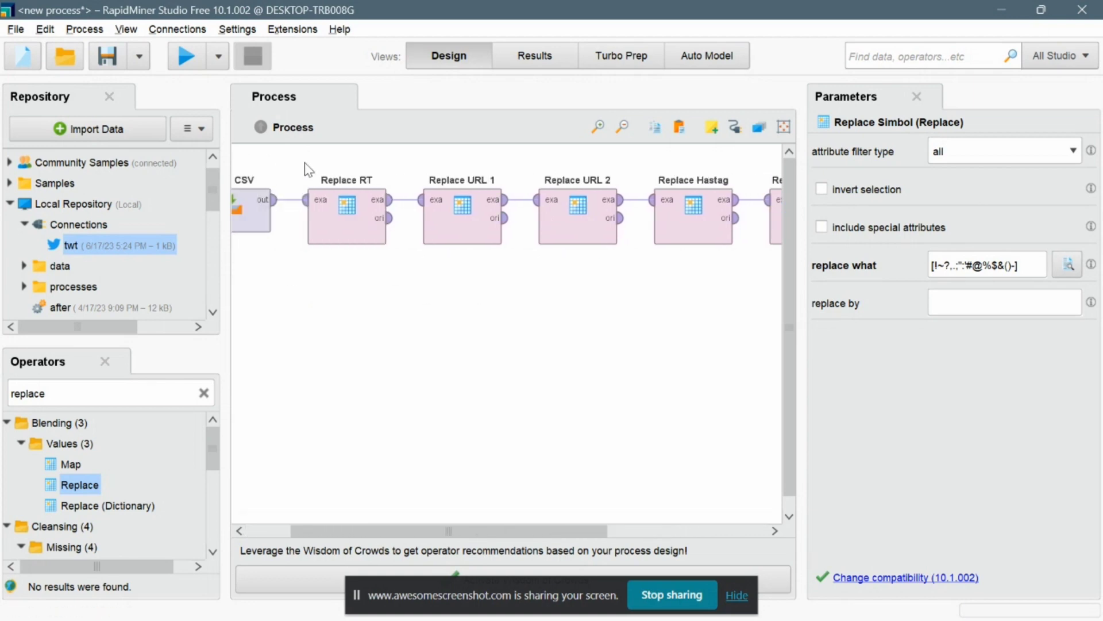
pyautogui.hscroll(5, 670, 251)
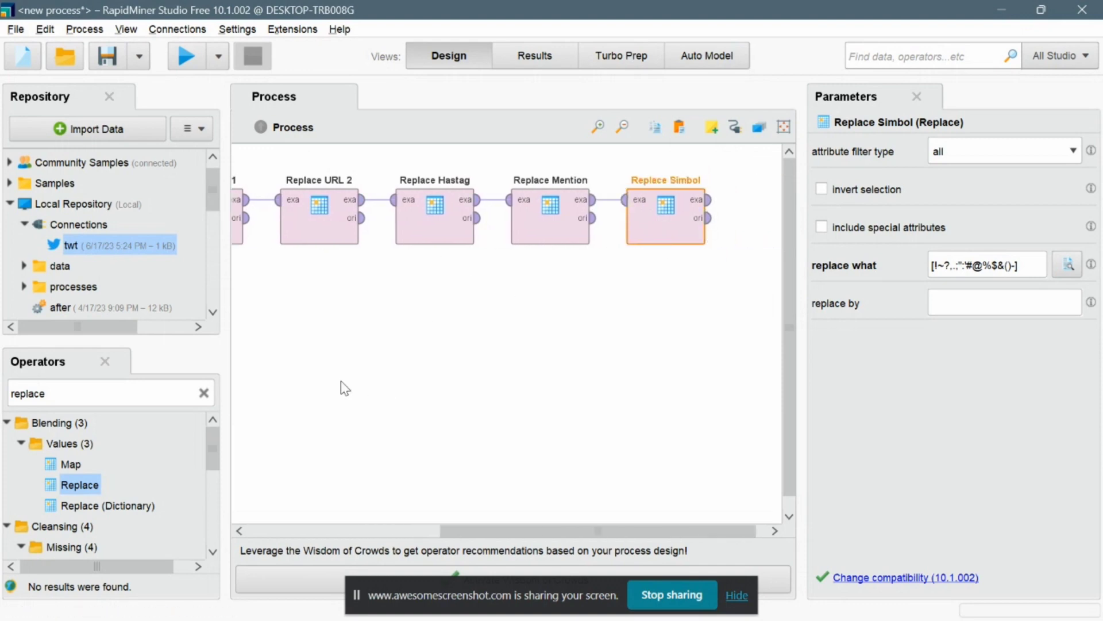
pyautogui.click(204, 393)
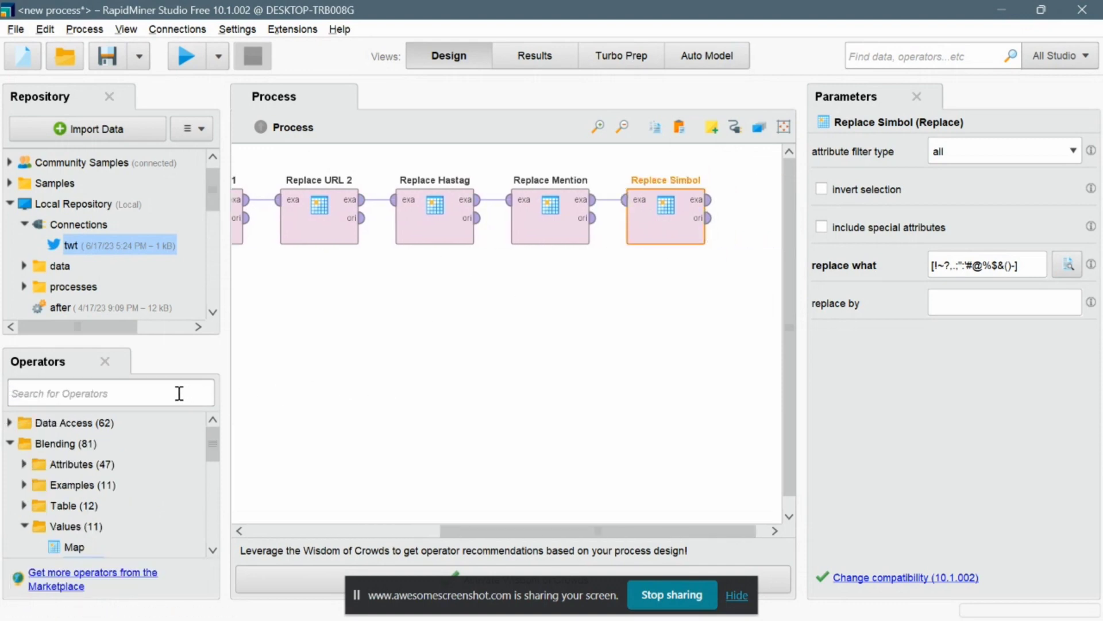
pyautogui.write('Trim')
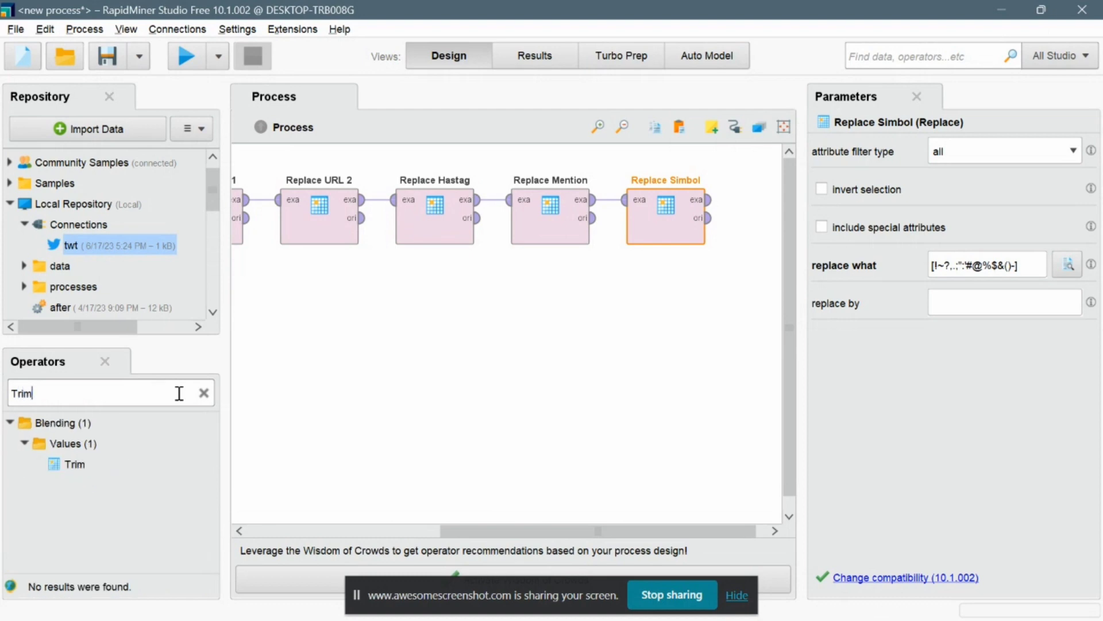
pyautogui.moveTo(69, 463); pyautogui.dragTo(738, 221)
pyautogui.click(656, 199)
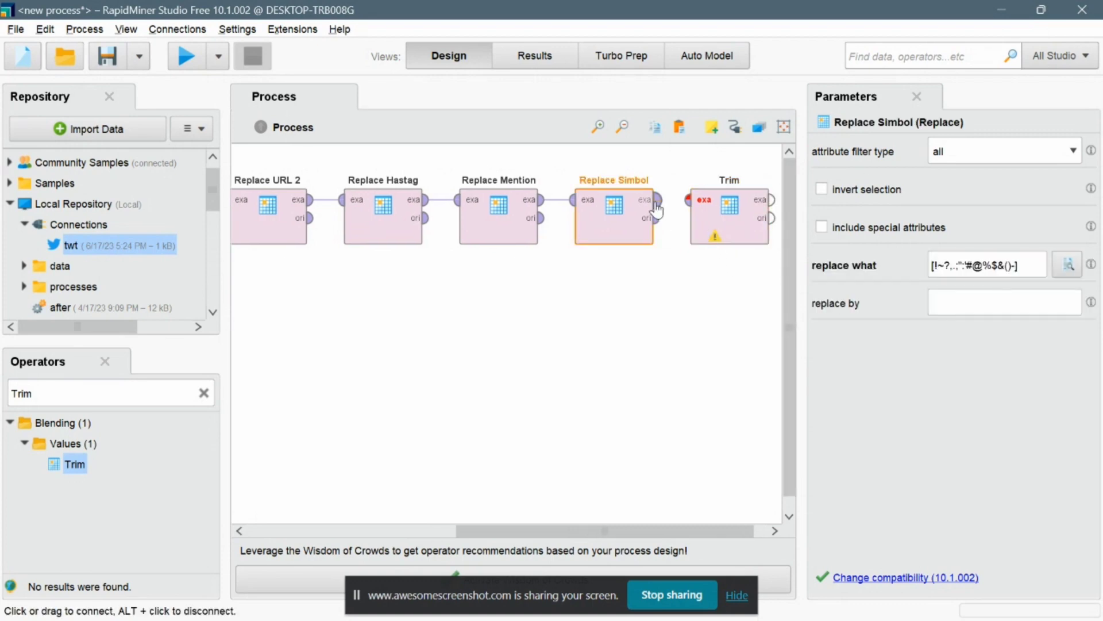
pyautogui.click(688, 200)
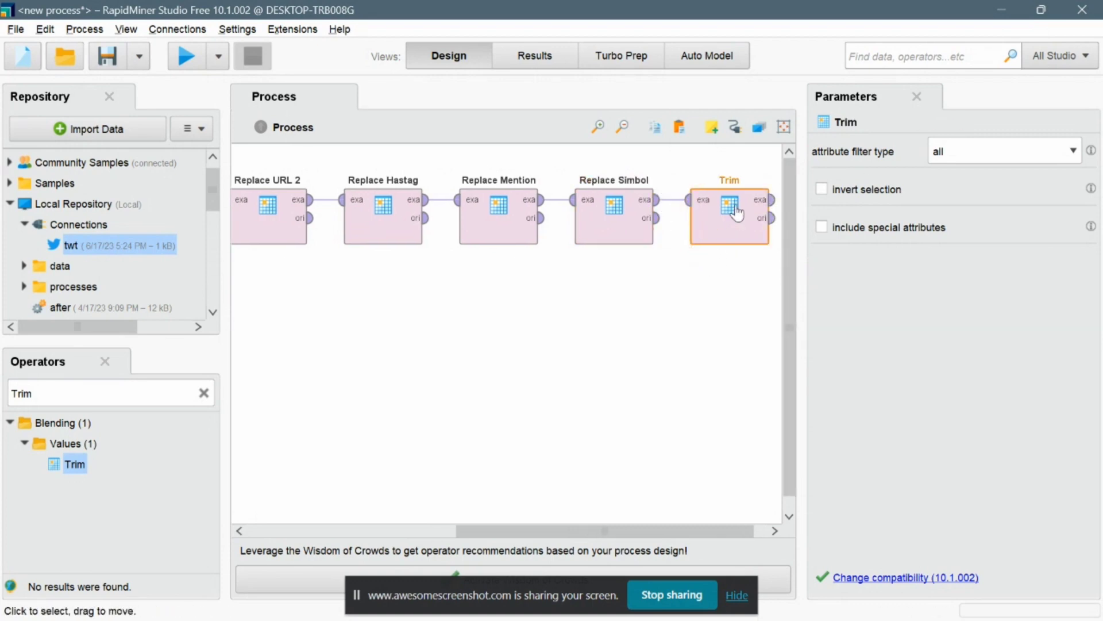
# Set Trim's attribute filter type to single and its attribute to Text.
pyautogui.click(1074, 151)
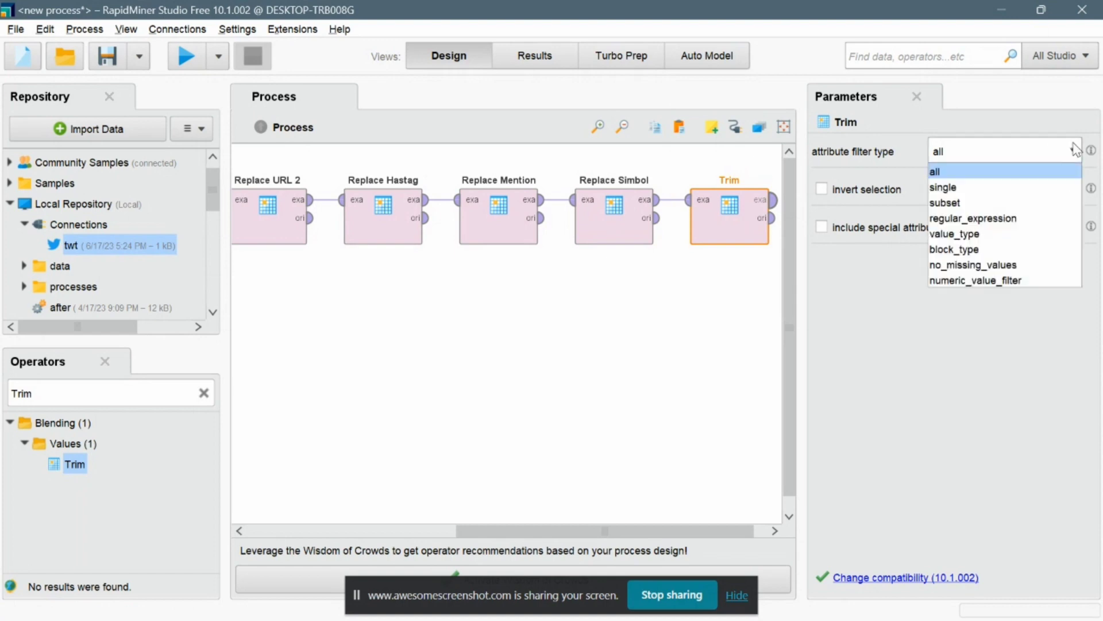
pyautogui.click(957, 188)
pyautogui.click(1037, 193)
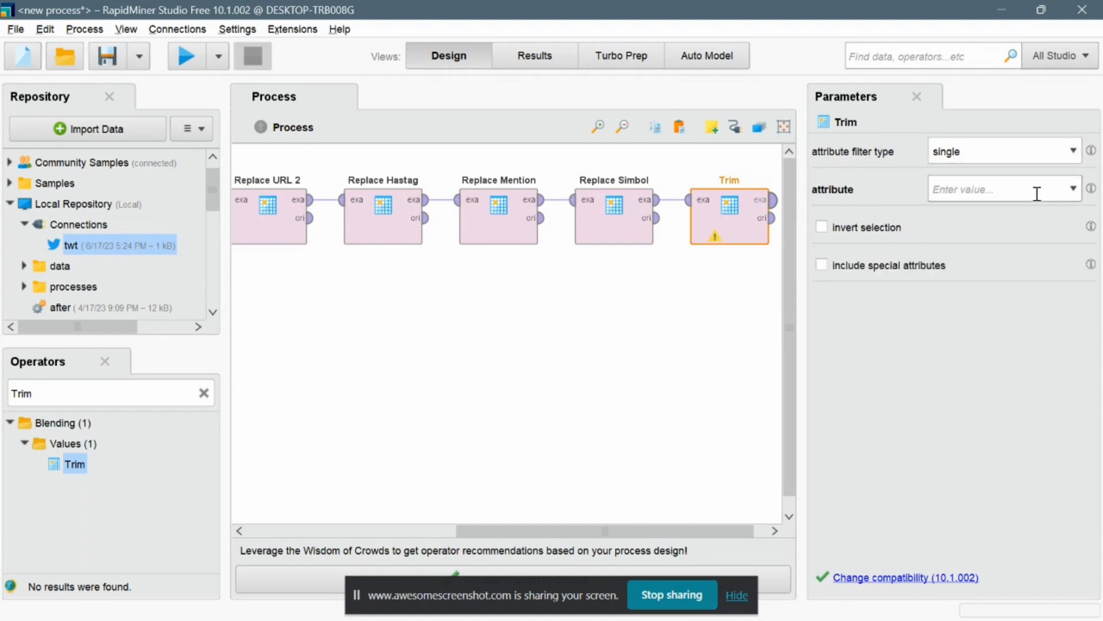
pyautogui.write('Text')
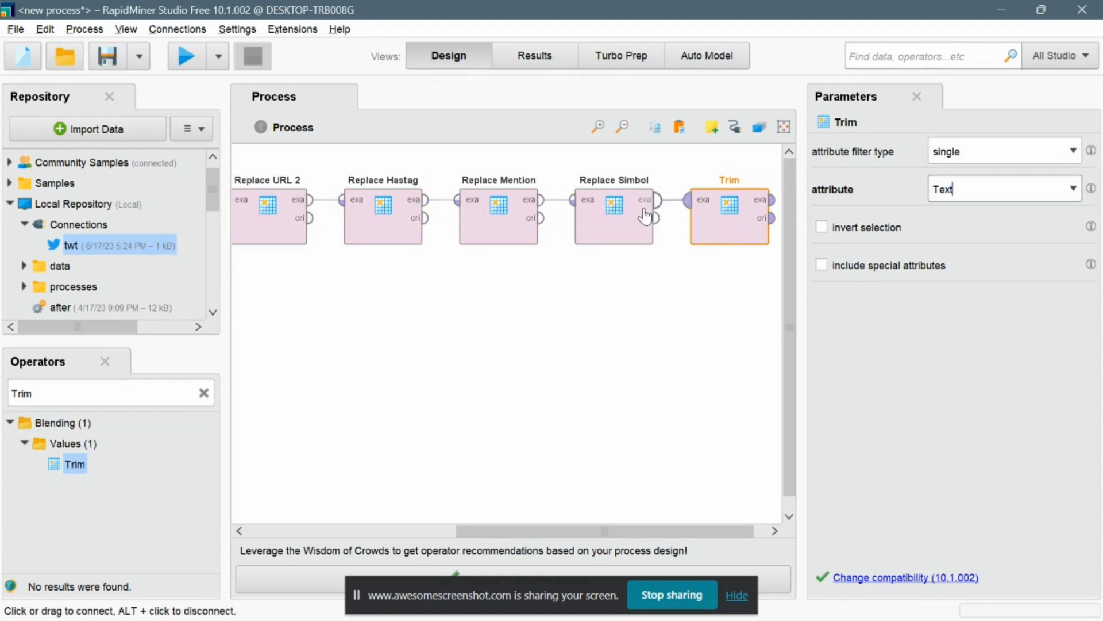
# Connect Trim to the process result, then select and delete all the Replace operators and Trim.
pyautogui.moveTo(775, 244); pyautogui.dragTo(802, 297)
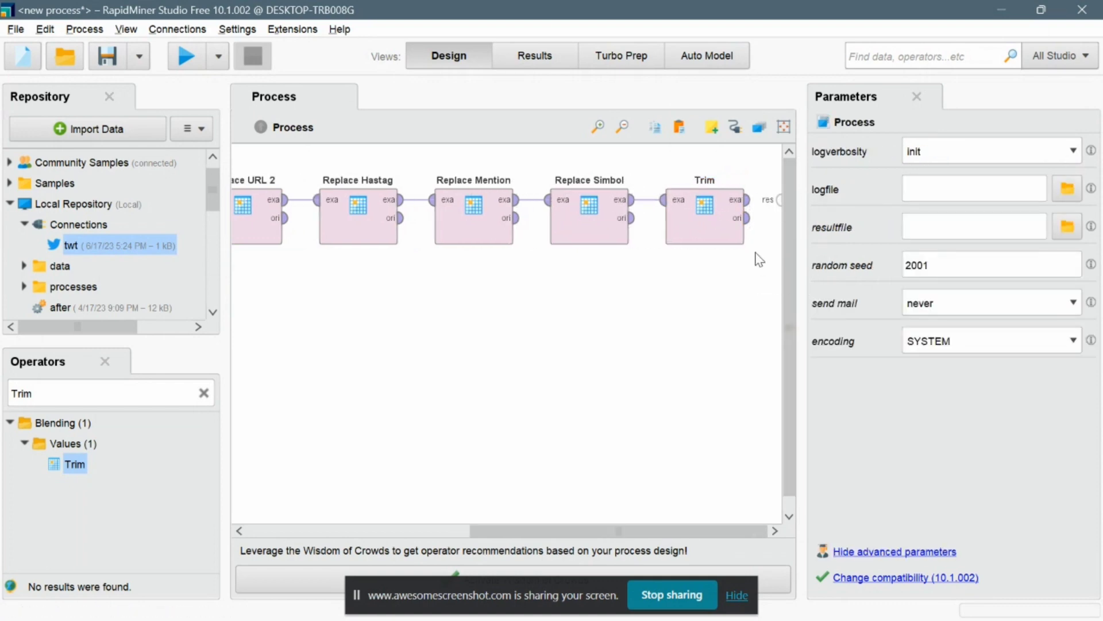
pyautogui.moveTo(756, 260); pyautogui.dragTo(340, 176)
pyautogui.press('Delete')
# Add a Subprocess operator and connect Read CSV's output to its input.
pyautogui.click(203, 393)
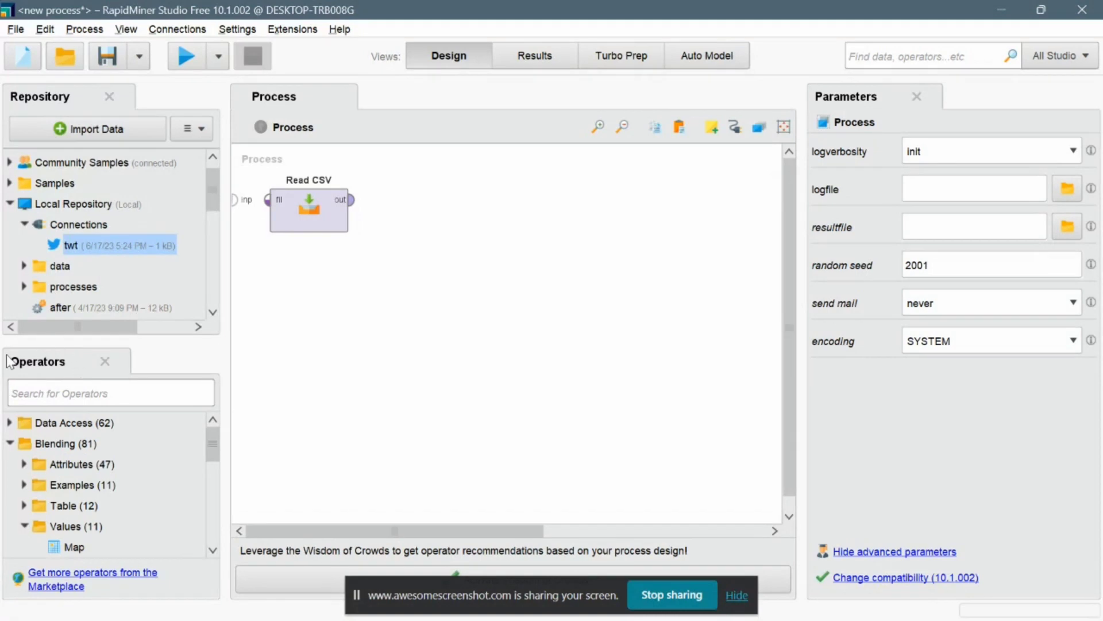
pyautogui.write('s')
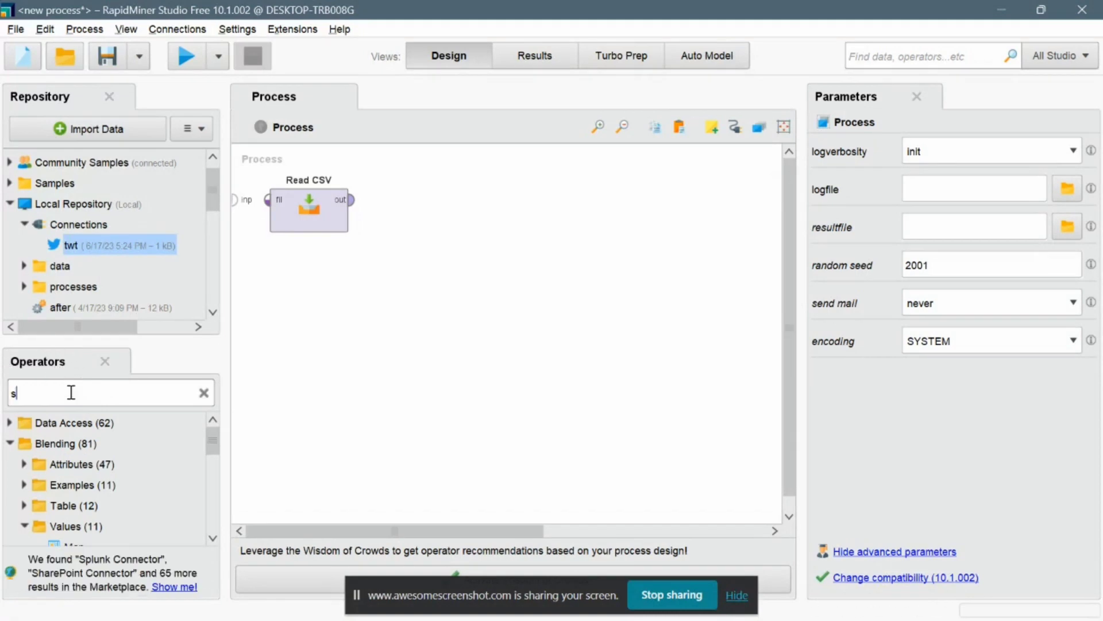
pyautogui.write('ubpro')
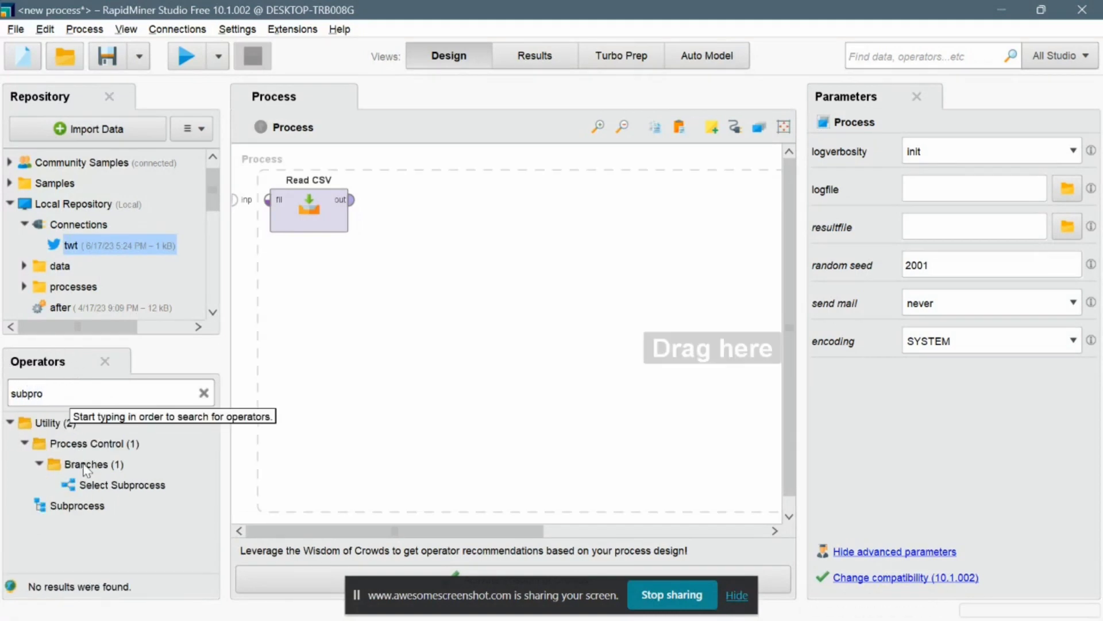
pyautogui.moveTo(100, 506); pyautogui.dragTo(405, 224)
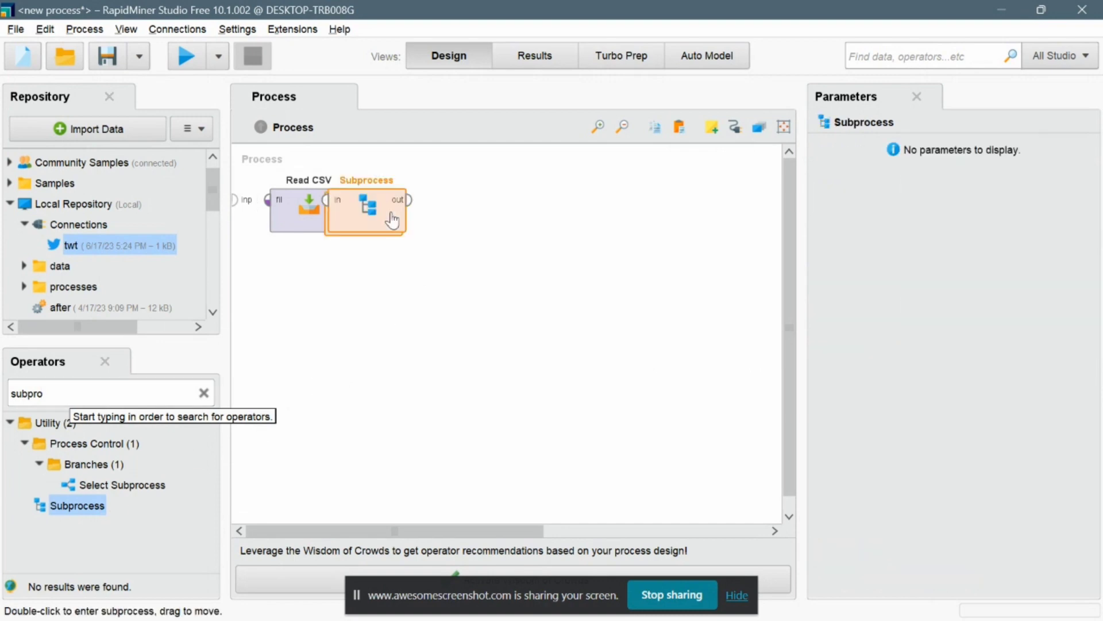
pyautogui.click(353, 200)
pyautogui.click(382, 201)
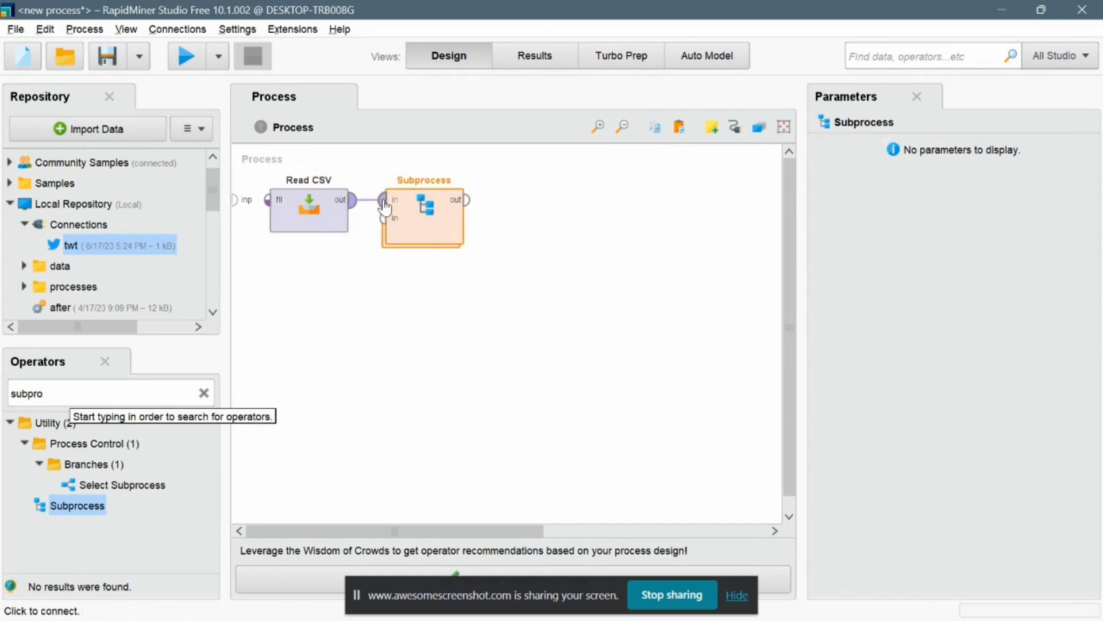
pyautogui.rightClick(367, 245)
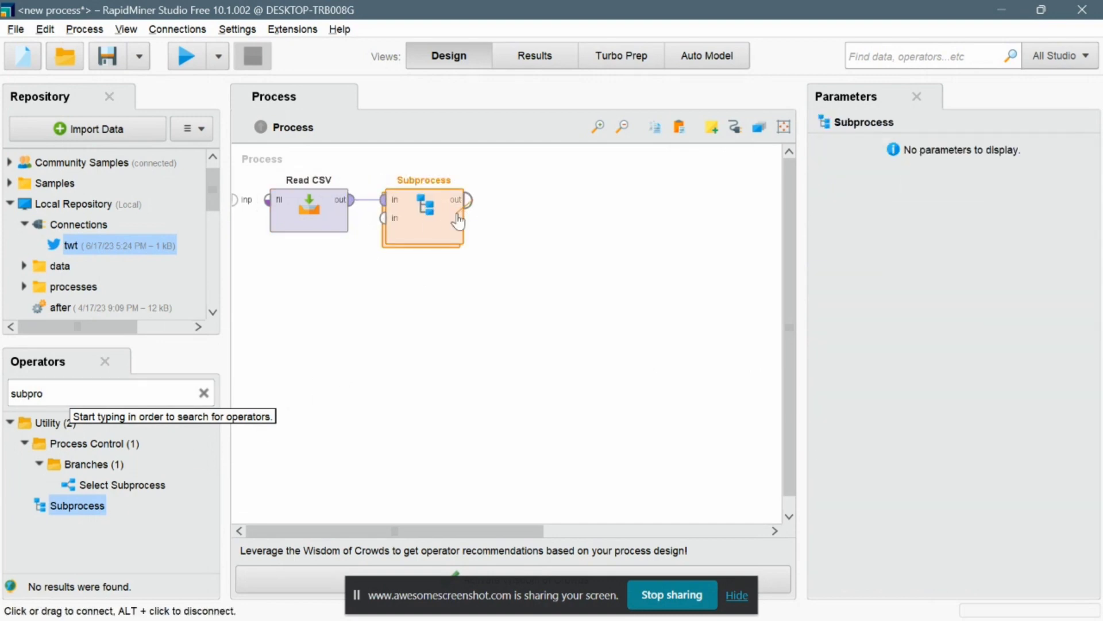
# Open the Subprocess to edit its contents.
pyautogui.click(467, 200)
pyautogui.rightClick(468, 296)
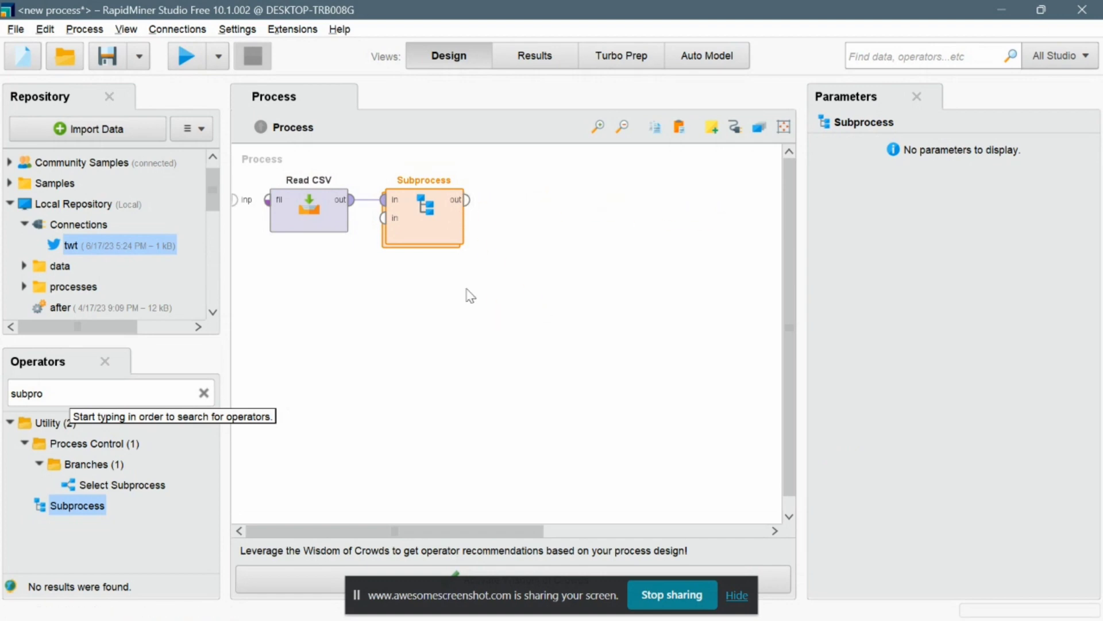
pyautogui.doubleClick(432, 228)
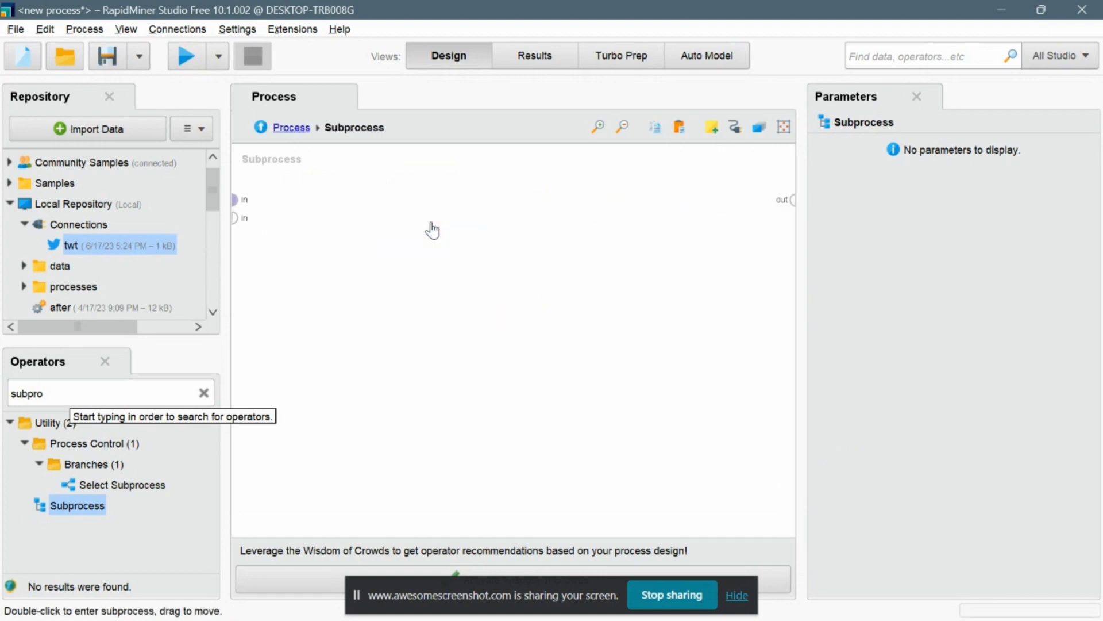
# Paste the copied Replace and Trim operators inside the Subprocess.
pyautogui.rightClick(316, 202)
pyautogui.click(370, 336)
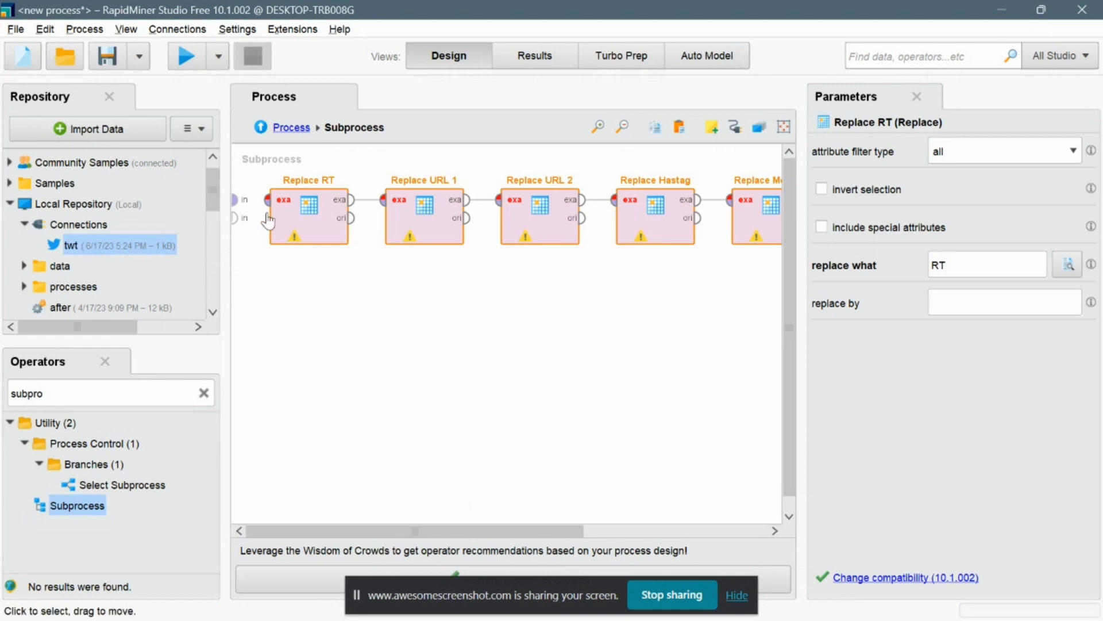
# Connect the Subprocess input to Replace RT and Trim's output to the Subprocess output.
pyautogui.click(233, 202)
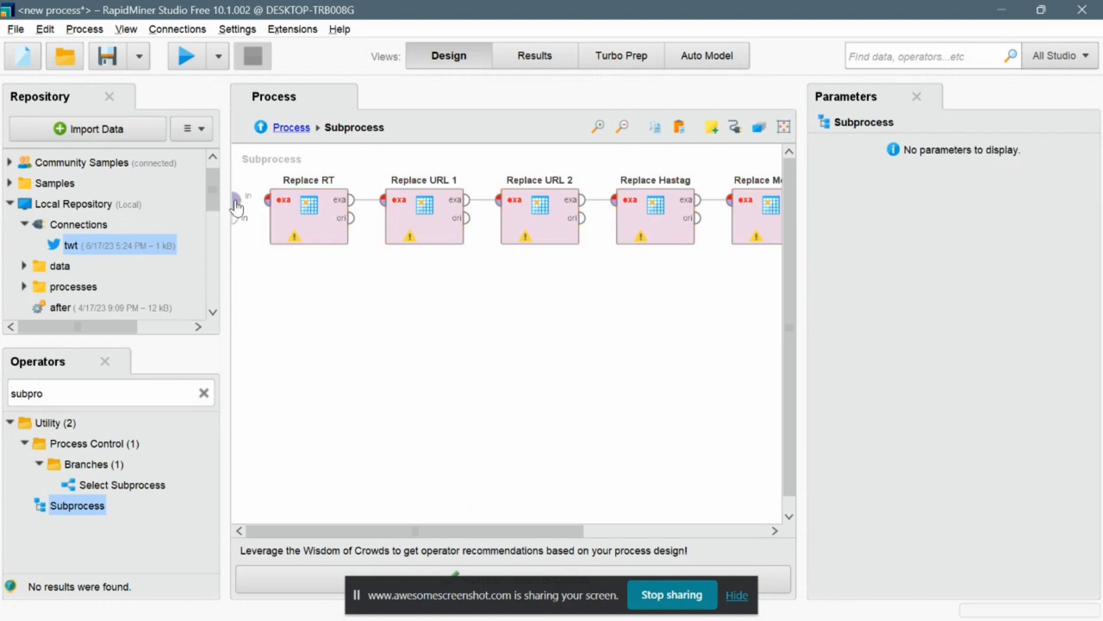
pyautogui.click(268, 201)
pyautogui.click(269, 201)
pyautogui.hscroll(5, 398, 333)
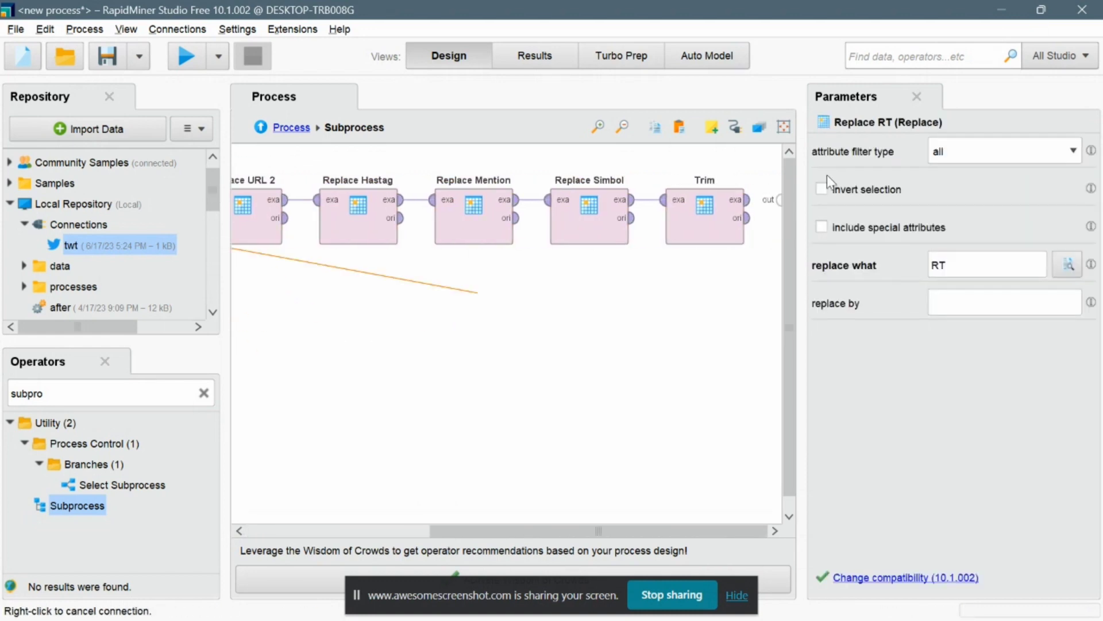
pyautogui.click(747, 200)
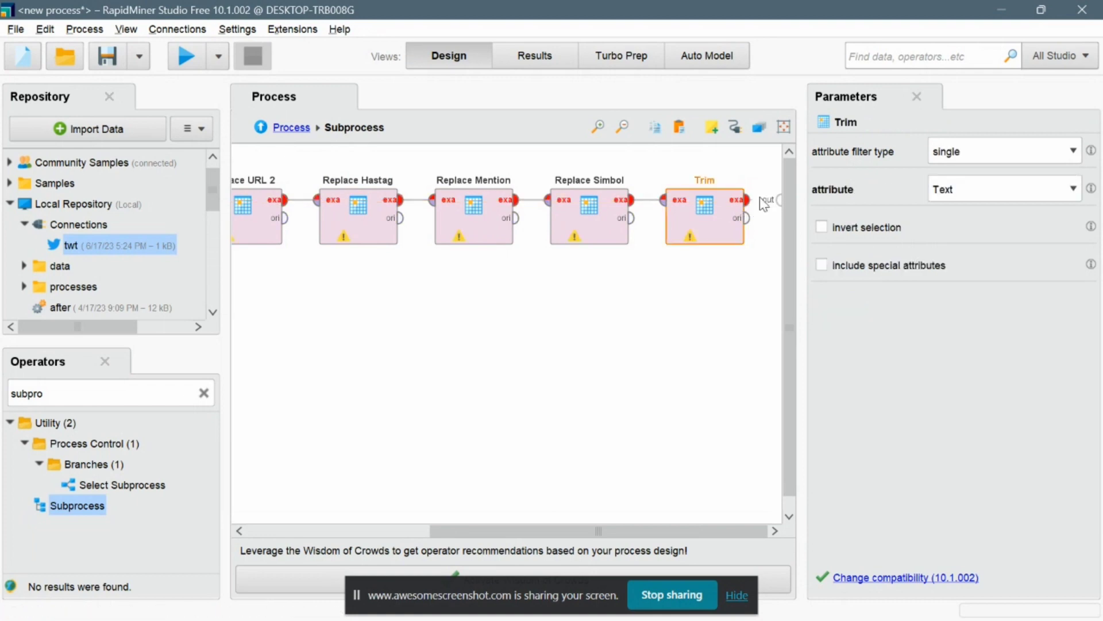
pyautogui.click(786, 200)
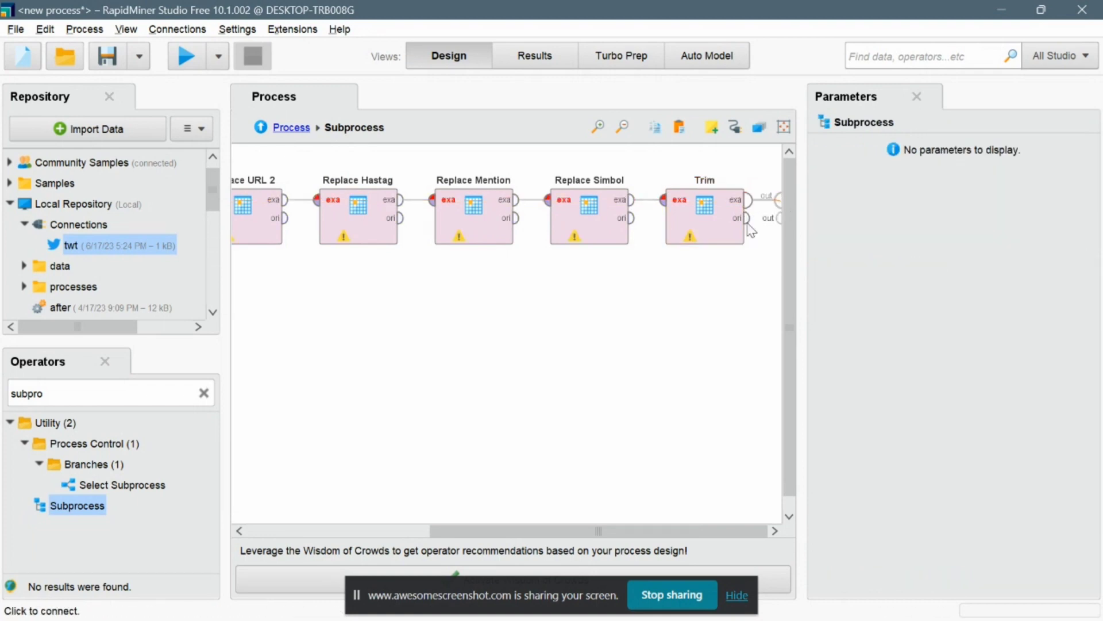
pyautogui.hscroll(-5, 665, 263)
pyautogui.hscroll(-1, 777, 260)
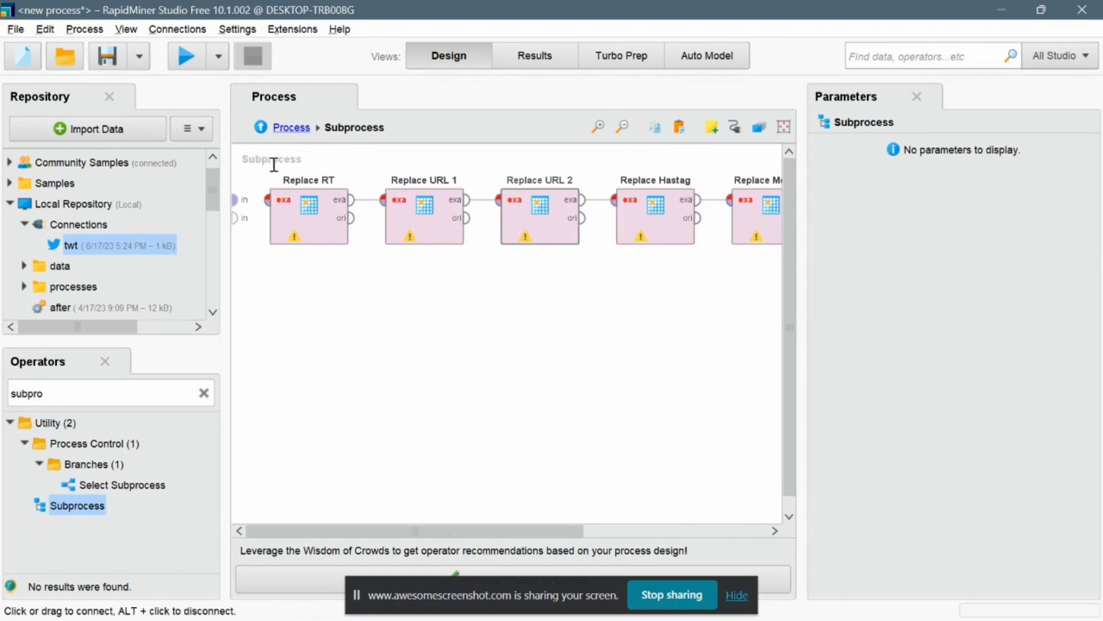
pyautogui.click(236, 200)
pyautogui.click(268, 199)
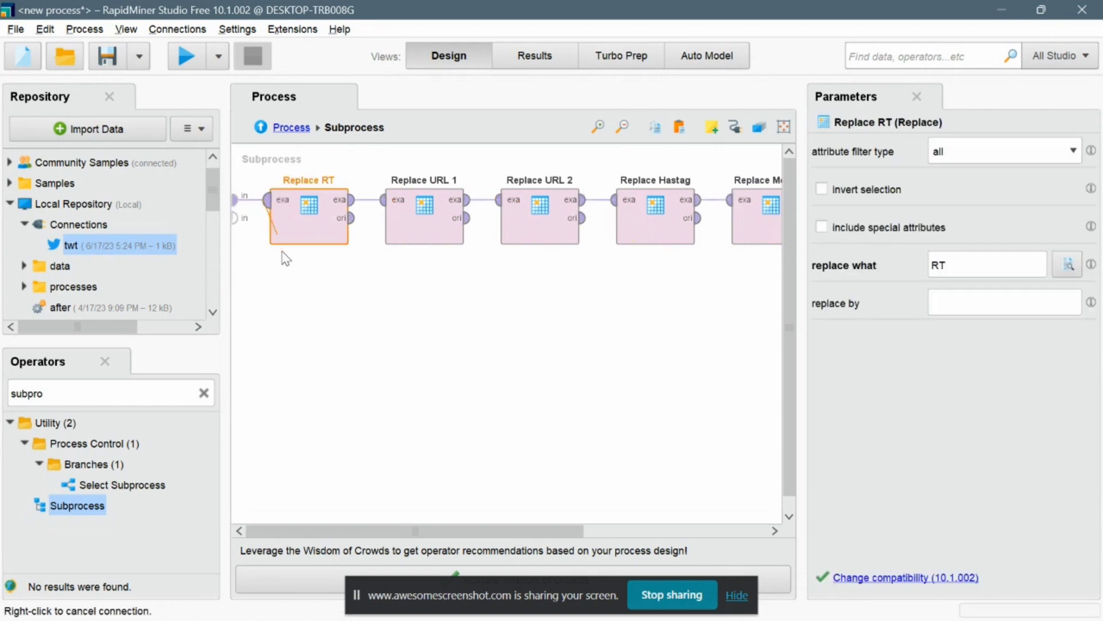
# Return to the main process and connect both Subprocess outputs to the process results.
pyautogui.click(277, 127)
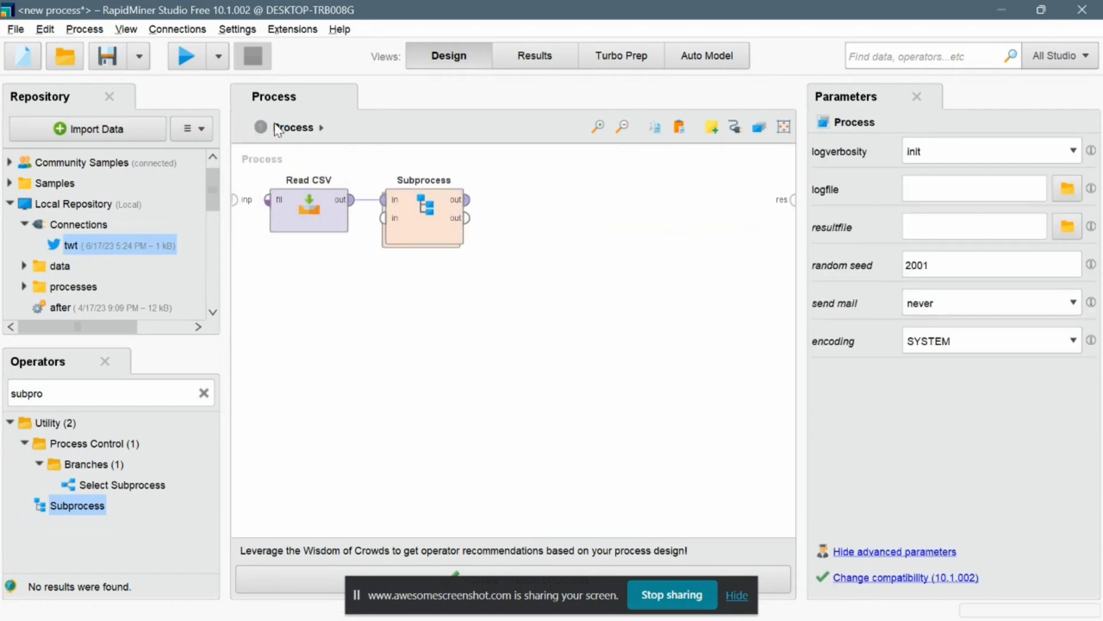
pyautogui.click(467, 199)
pyautogui.click(793, 200)
pyautogui.click(793, 200)
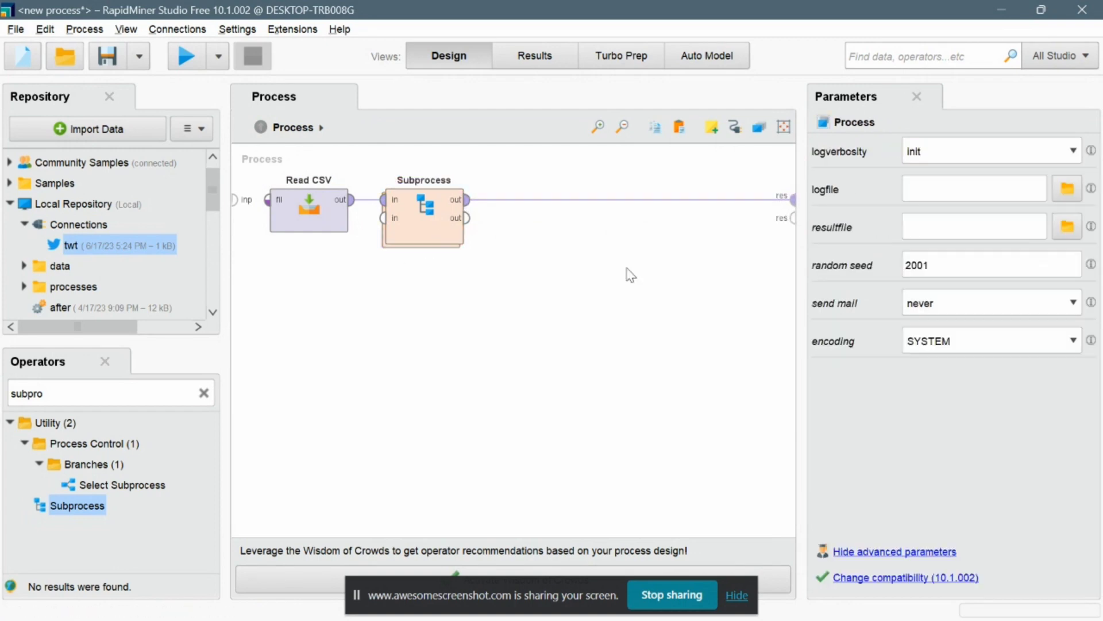
pyautogui.click(466, 218)
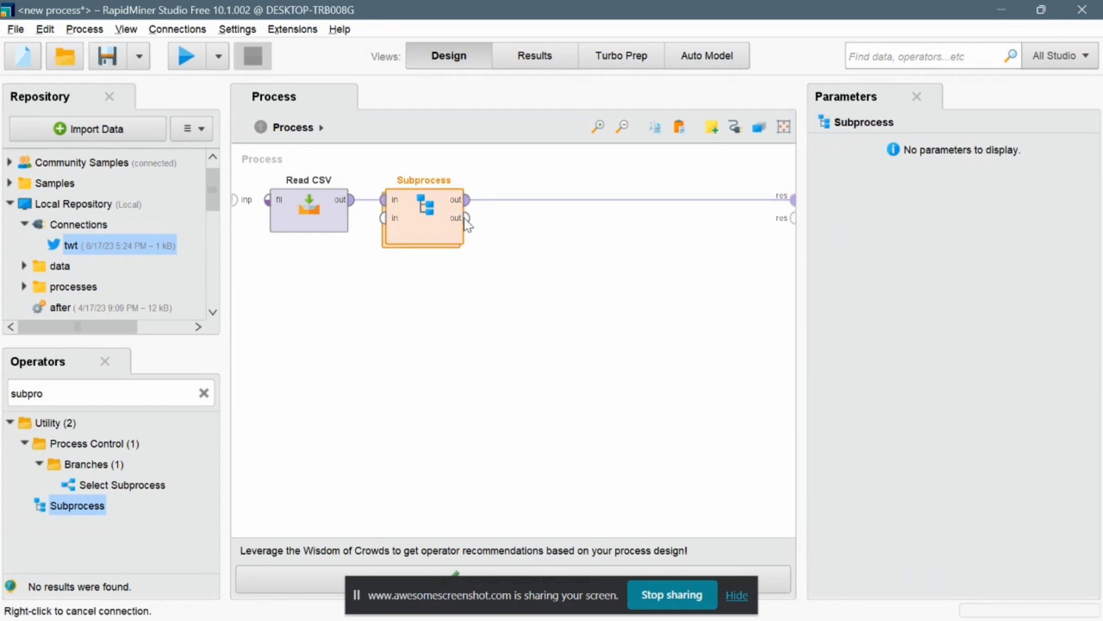
pyautogui.click(792, 219)
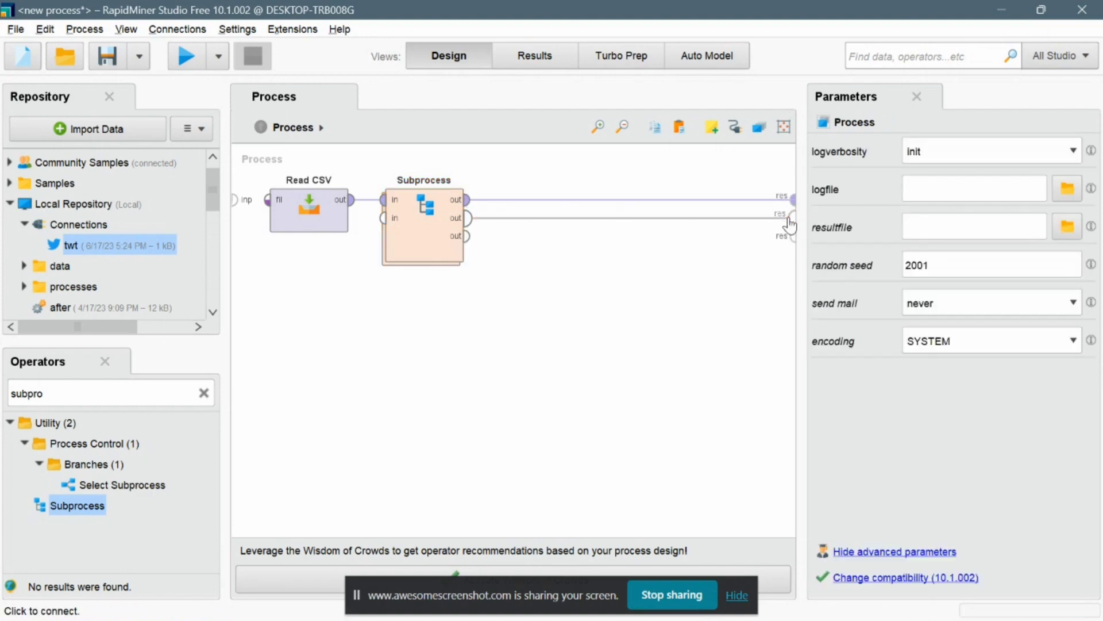
# Run the process and examine the cleaned tweets in the Text column of the results.
pyautogui.click(187, 57)
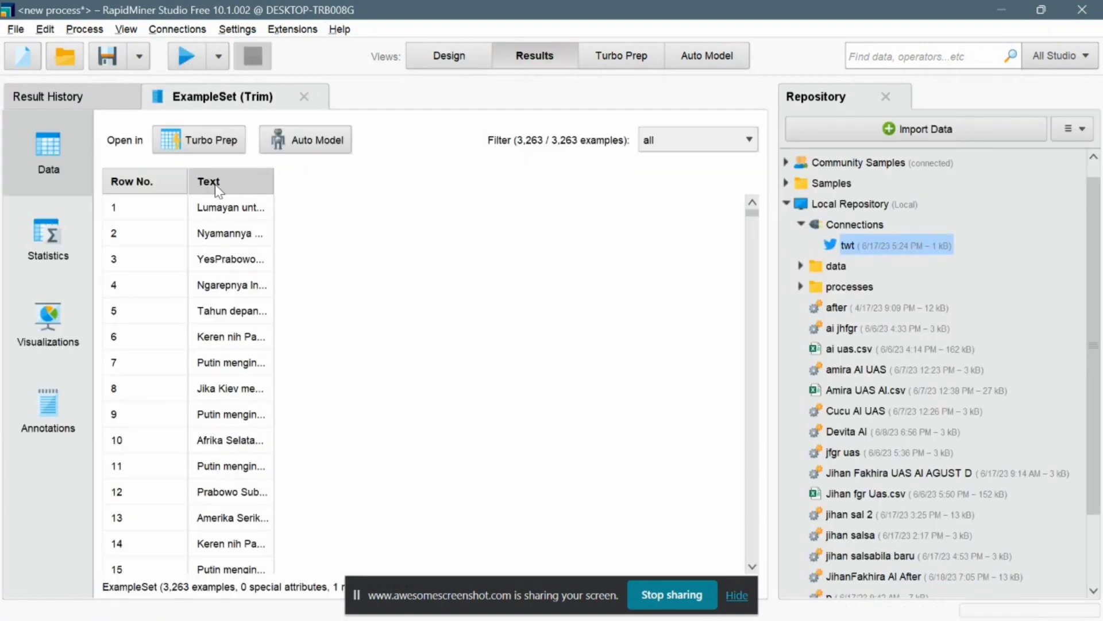
pyautogui.moveTo(188, 181); pyautogui.dragTo(241, 182)
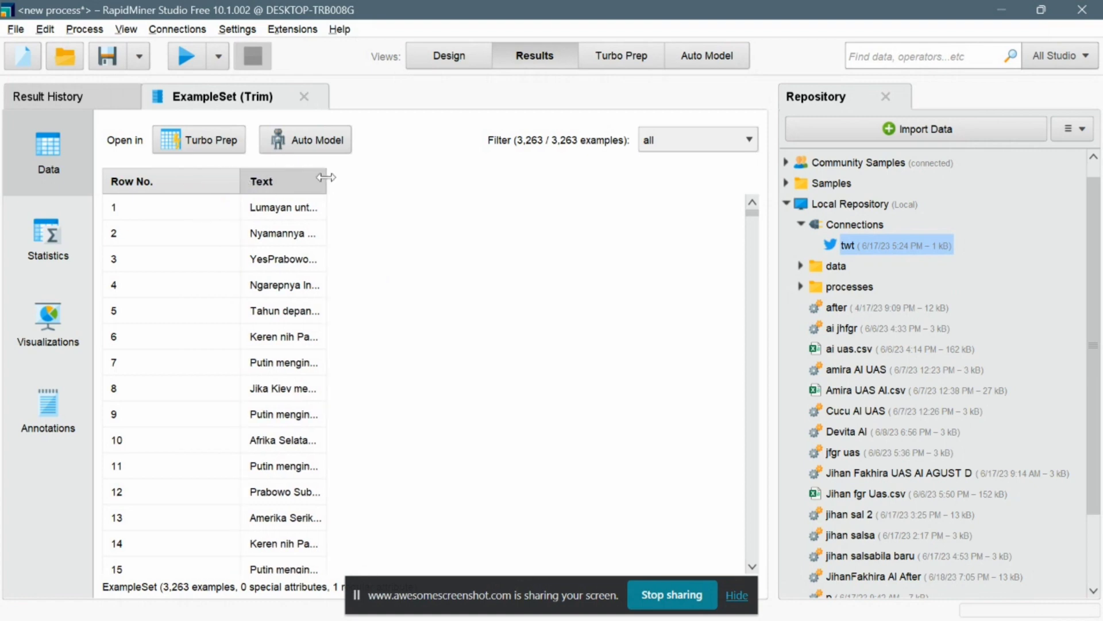
pyautogui.moveTo(323, 183); pyautogui.dragTo(647, 213)
pyautogui.moveTo(328, 183); pyautogui.dragTo(699, 183)
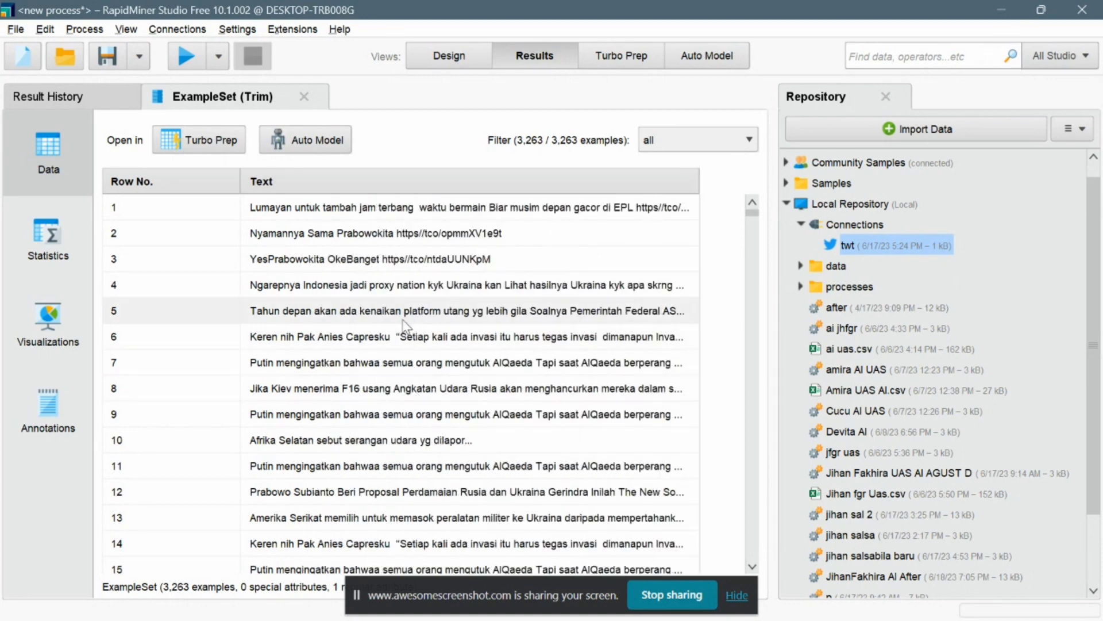
pyautogui.scroll(-6, 411, 323)
pyautogui.scroll(-3, 406, 325)
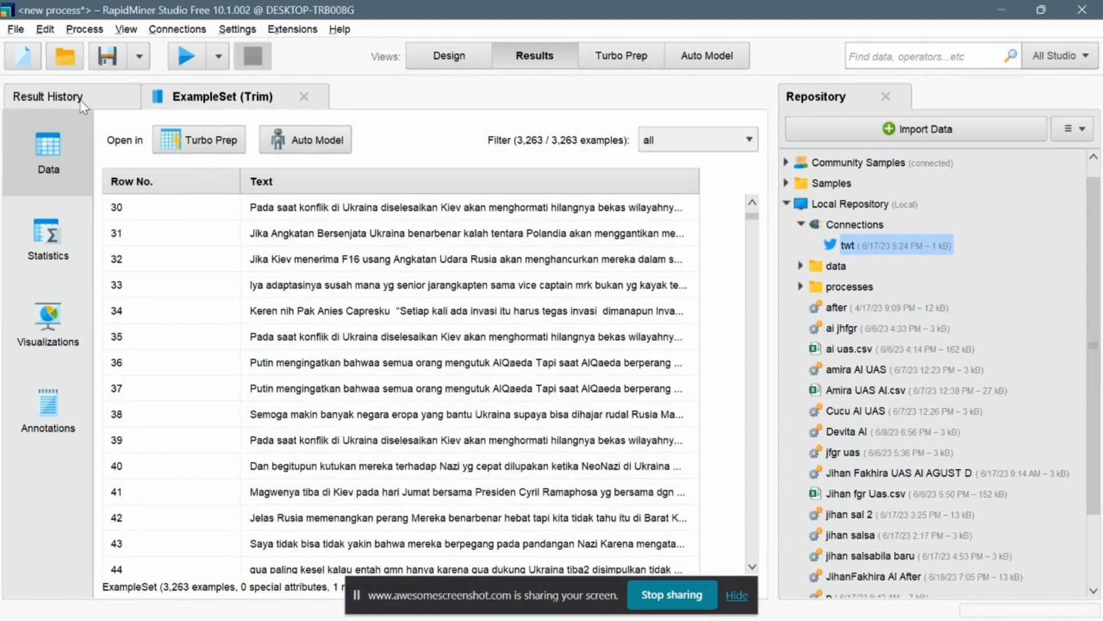
pyautogui.click(52, 95)
pyautogui.click(205, 96)
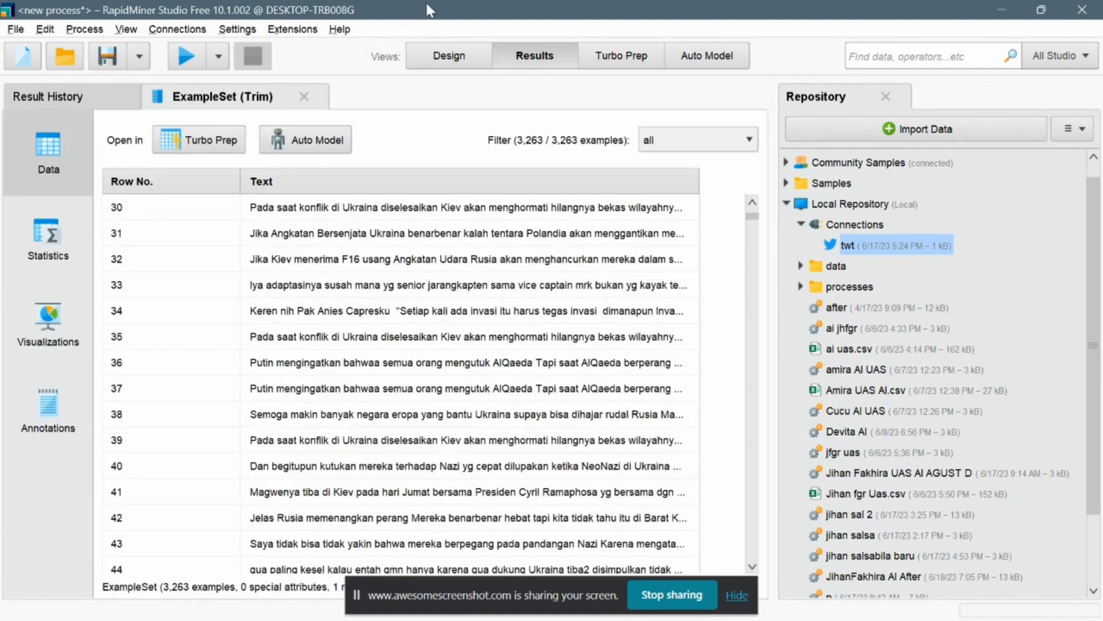
# Back in the design, remove the connection from the Subprocess's second output to the results.
pyautogui.click(449, 56)
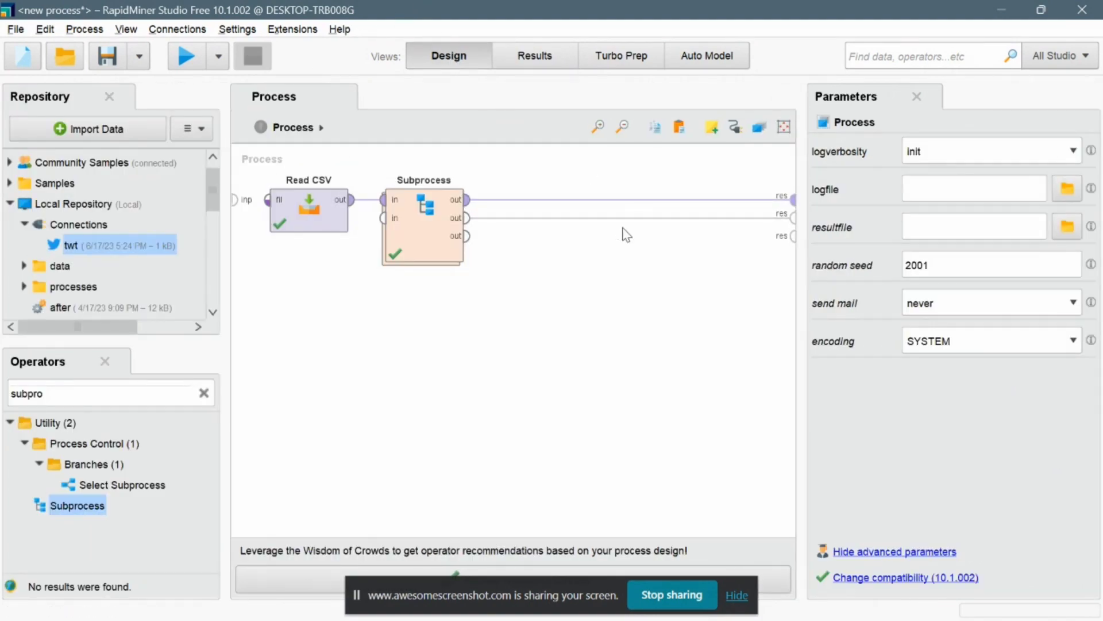
pyautogui.moveTo(636, 220)
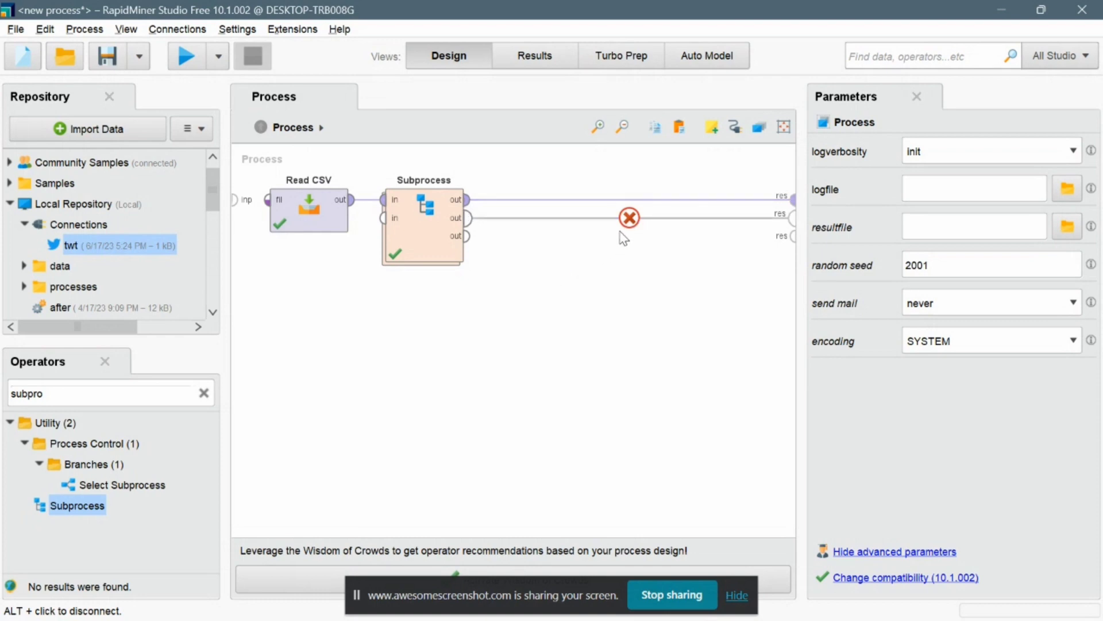
pyautogui.click(629, 217)
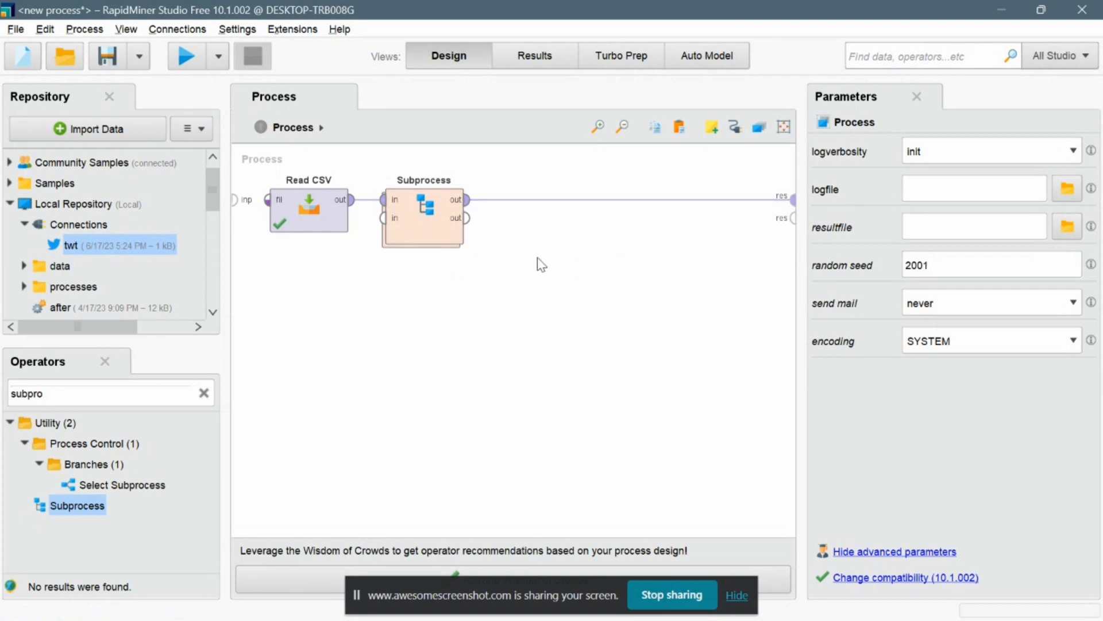
# Find the Filter Examples operator and insert it after the Subprocess, before the result.
pyautogui.click(203, 395)
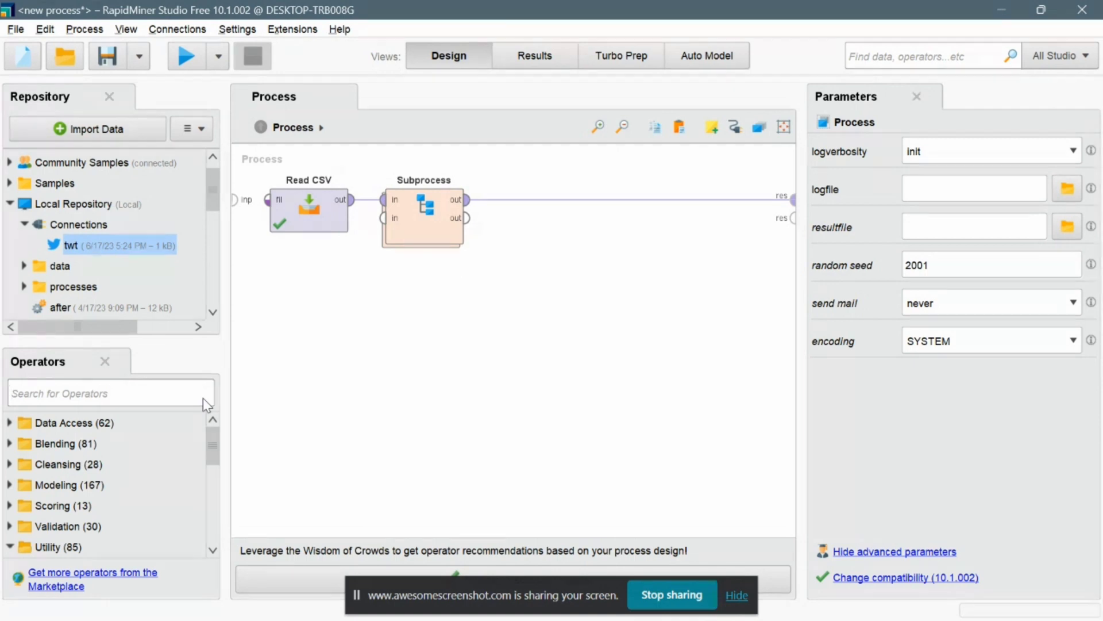
pyautogui.write('filt')
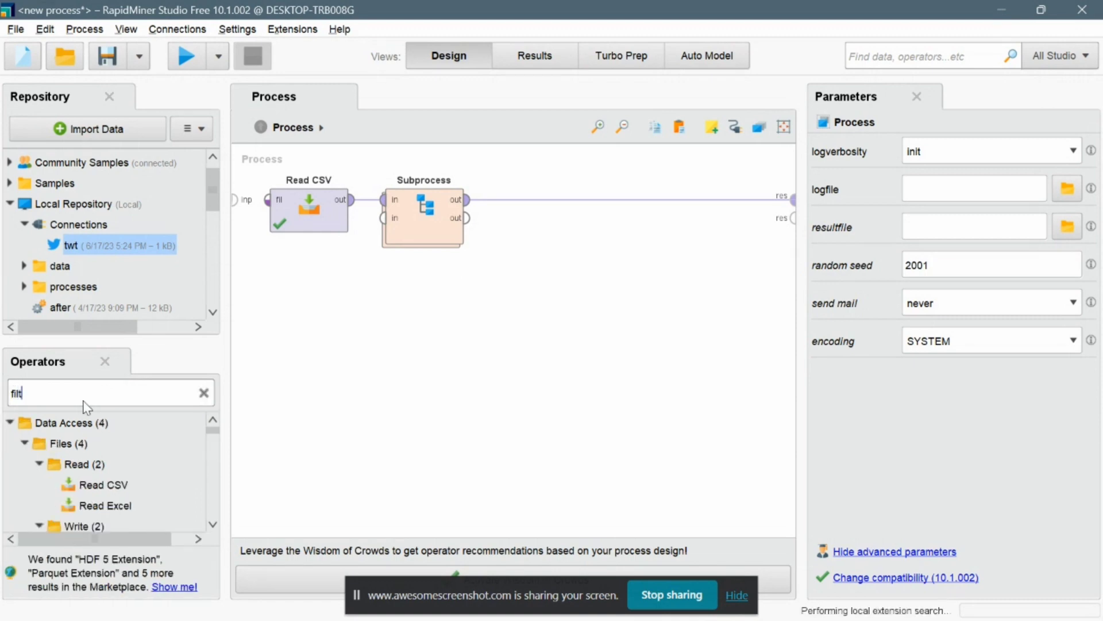
pyautogui.write('er ex')
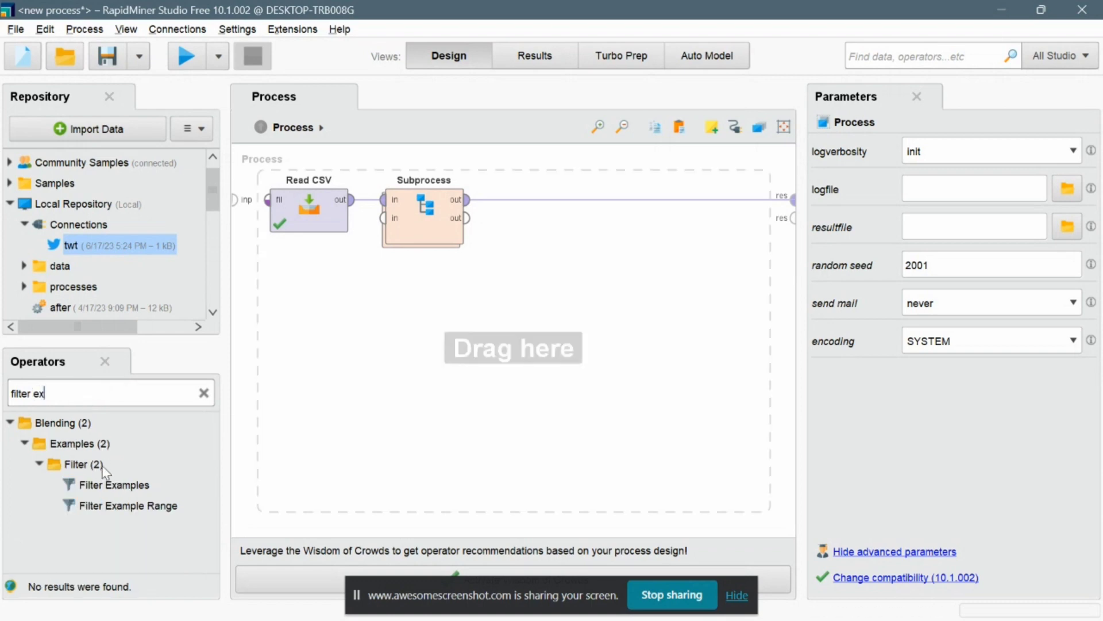
pyautogui.moveTo(101, 484); pyautogui.dragTo(544, 201)
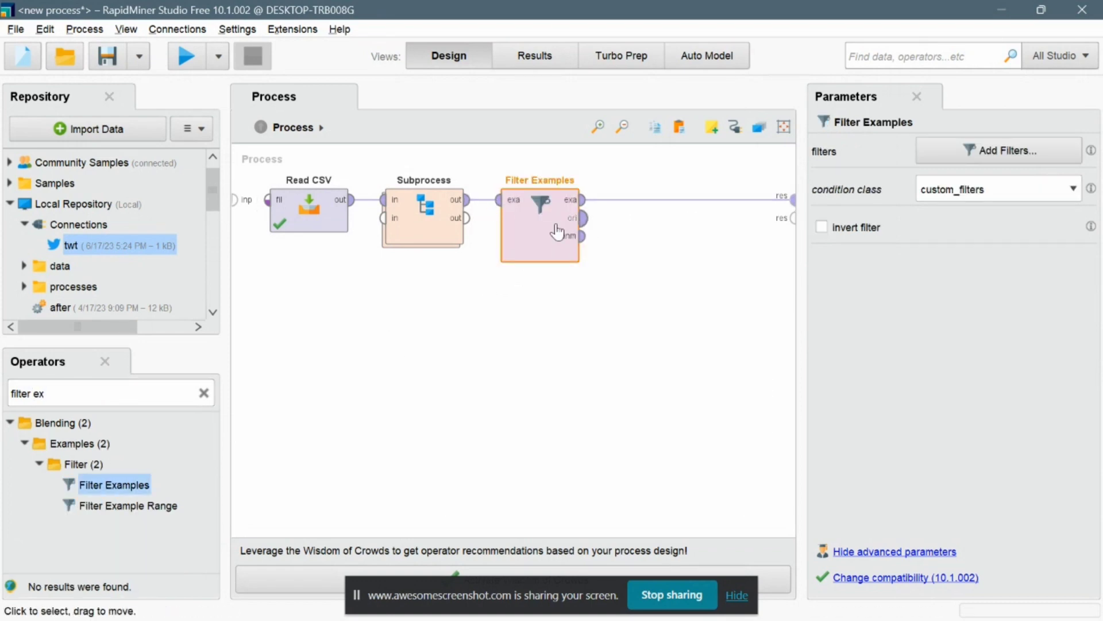
# Add a filter condition to Filter Examples keeping only examples where Text is not missing.
pyautogui.doubleClick(538, 231)
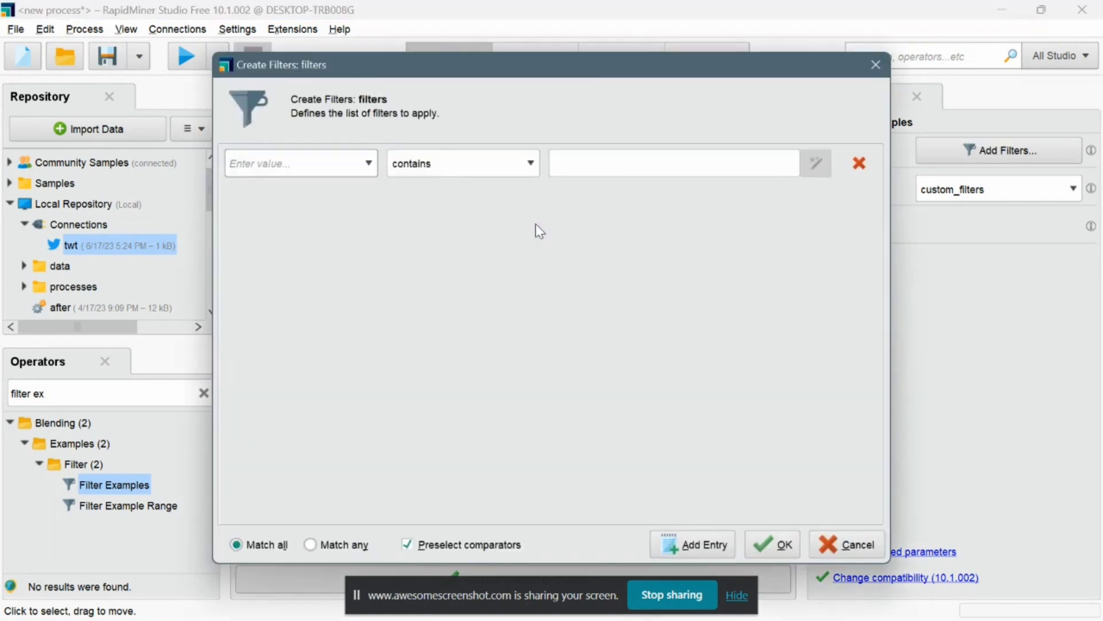
pyautogui.click(521, 162)
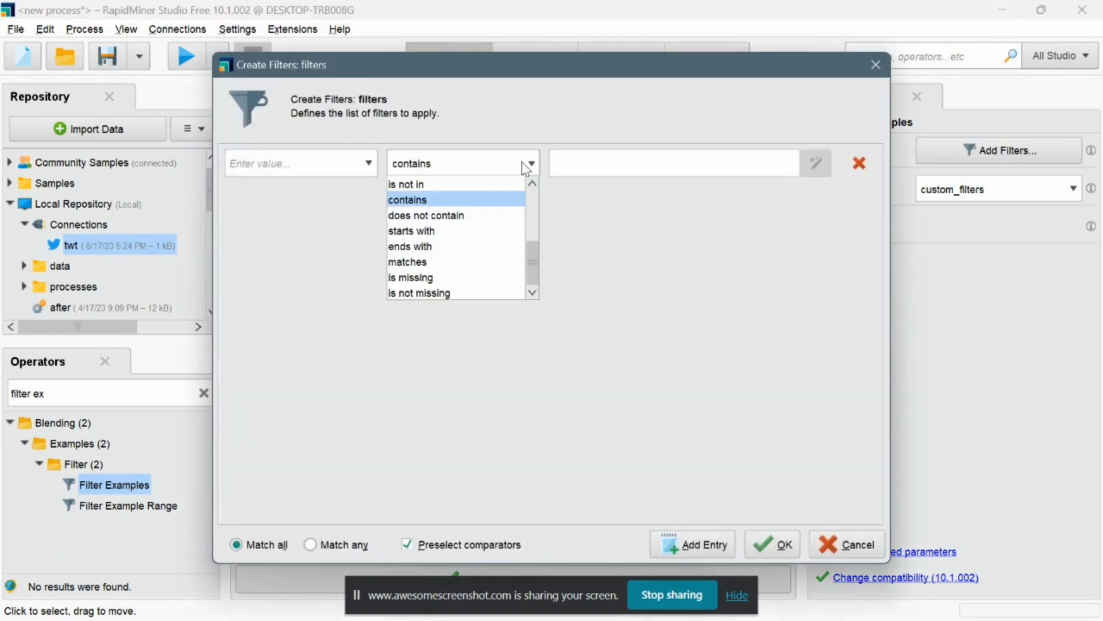
pyautogui.click(454, 292)
pyautogui.click(340, 171)
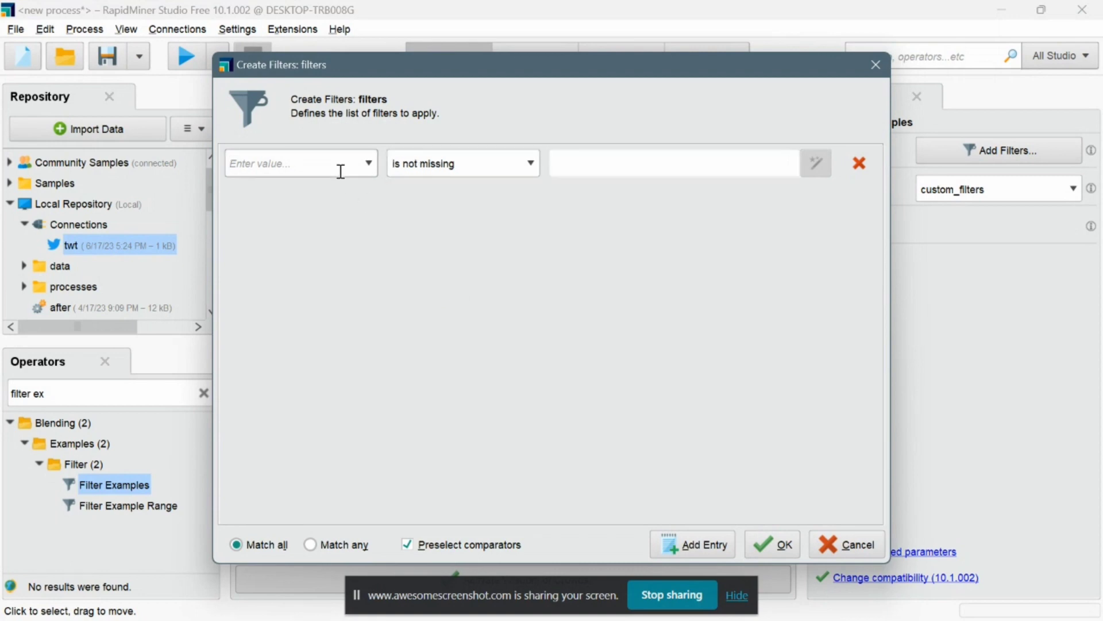
pyautogui.write('Text')
pyautogui.click(770, 543)
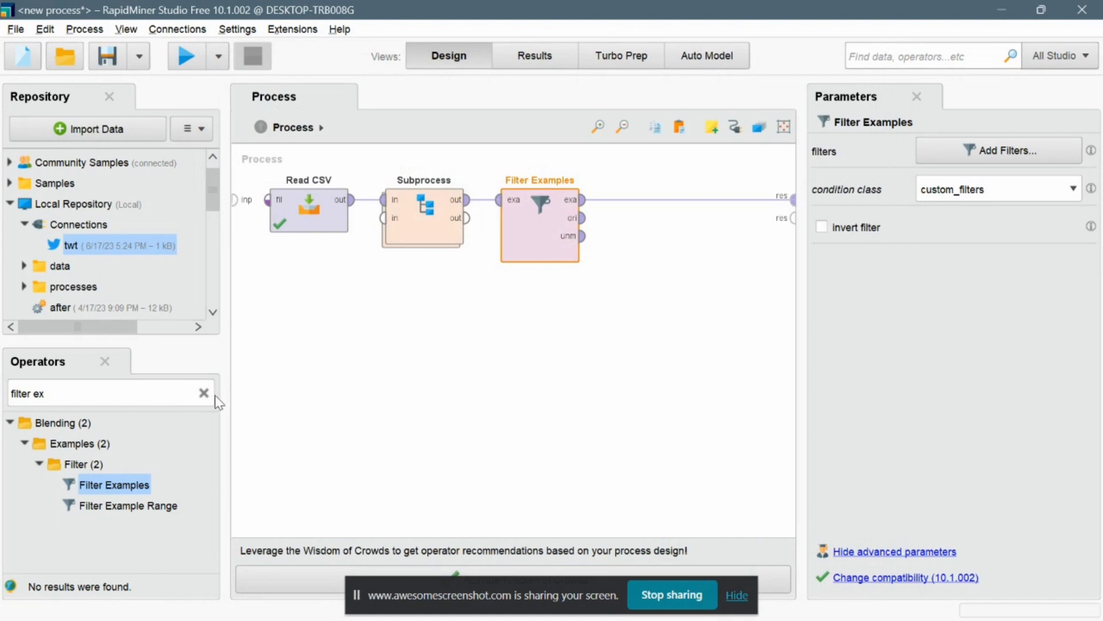
# Find the Remove Duplicates operator and insert it after Filter Examples.
pyautogui.click(202, 395)
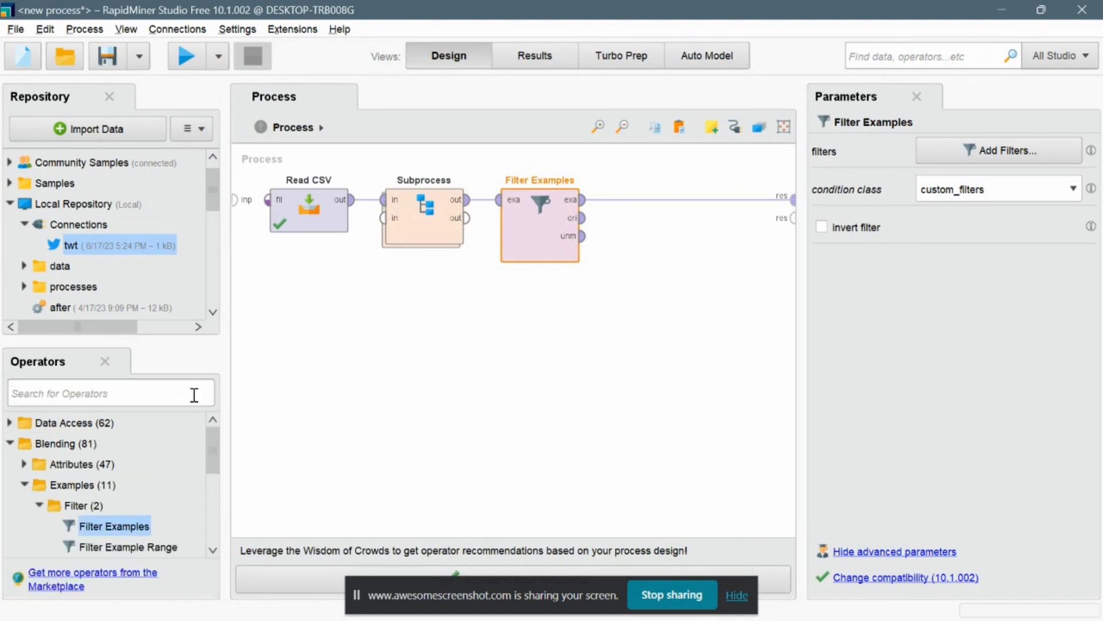
pyautogui.write('r')
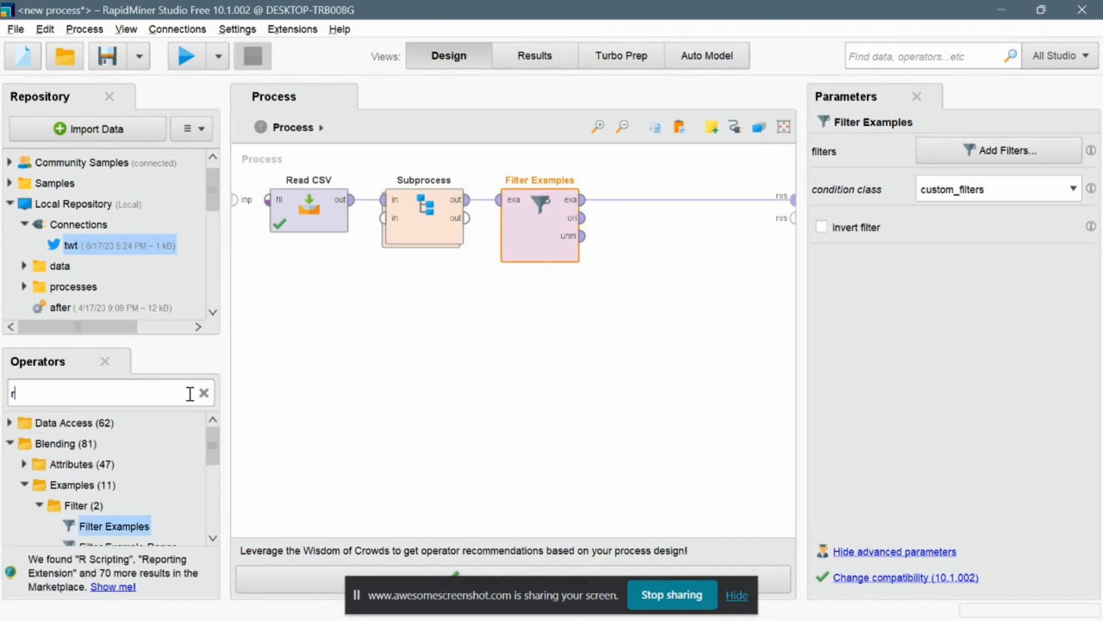
pyautogui.write('emove dupli')
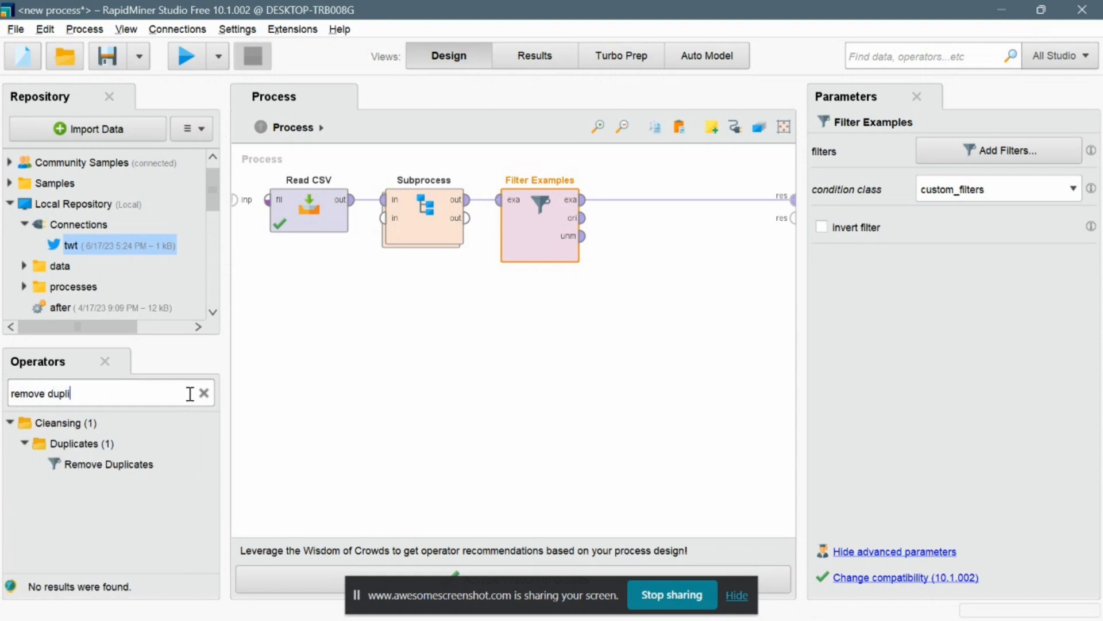
pyautogui.moveTo(148, 464); pyautogui.dragTo(670, 211)
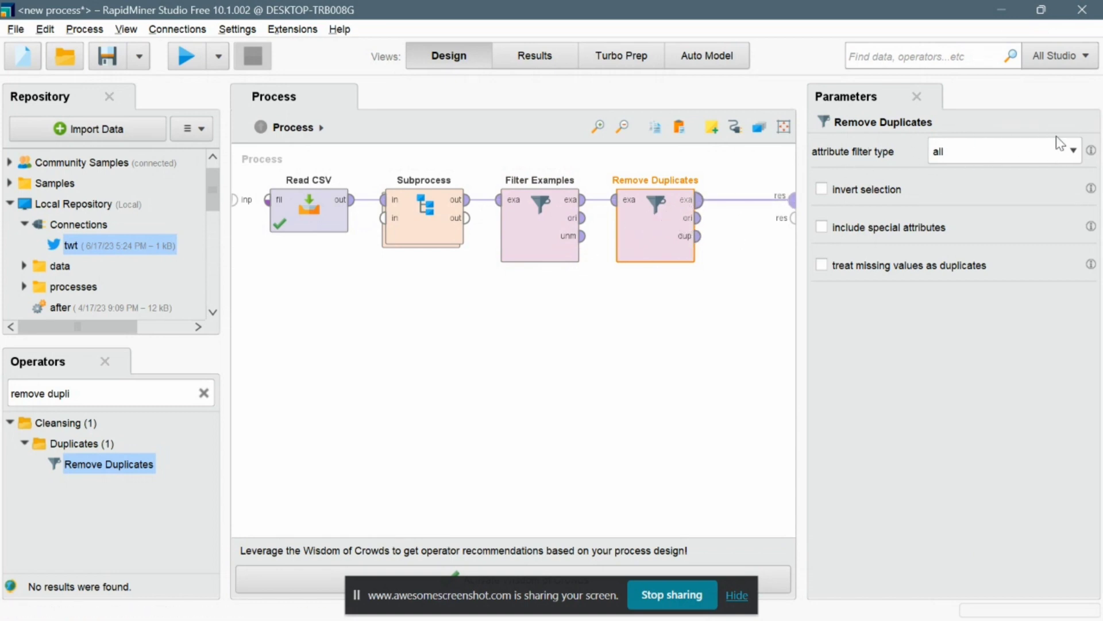
# Set Remove Duplicates' attribute filter type to single and its attribute to Text.
pyautogui.click(1071, 153)
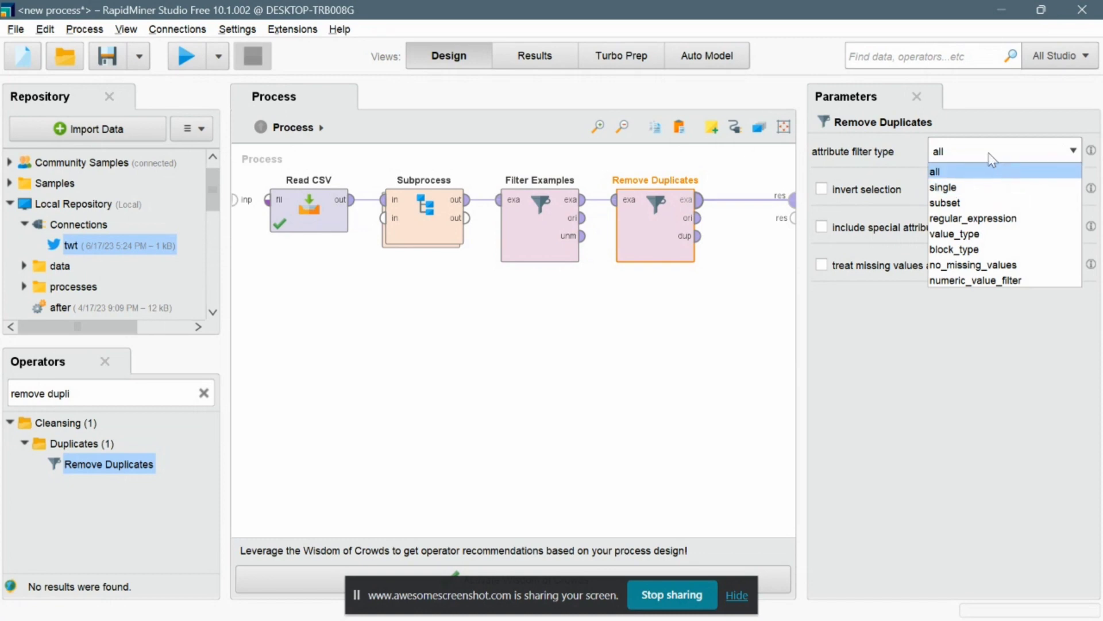
pyautogui.click(947, 188)
pyautogui.click(994, 183)
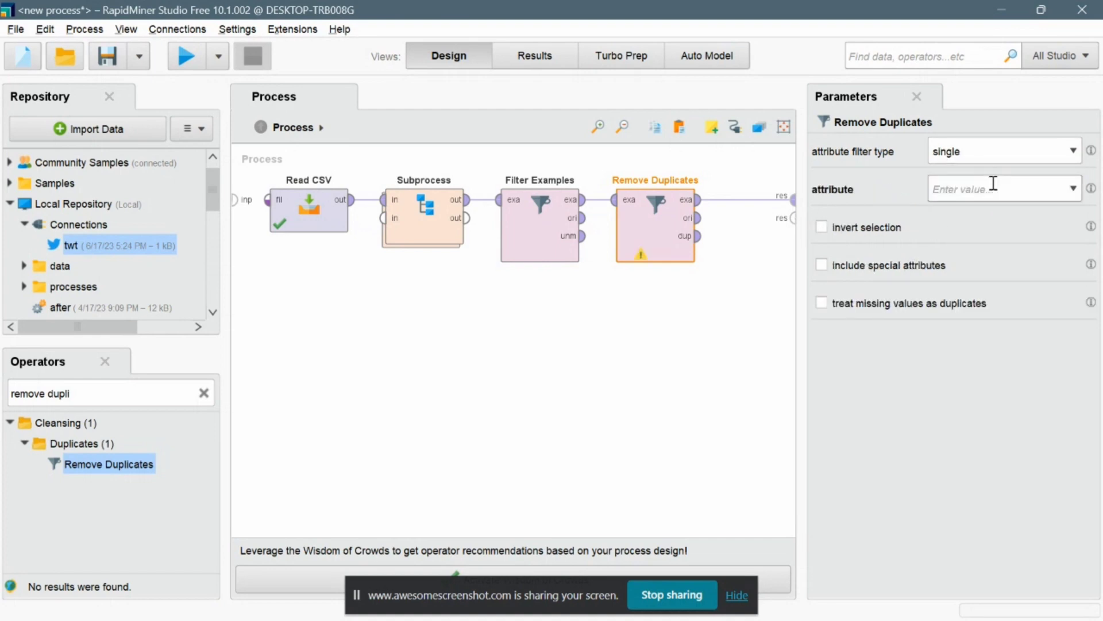
pyautogui.write('Text')
pyautogui.click(696, 293)
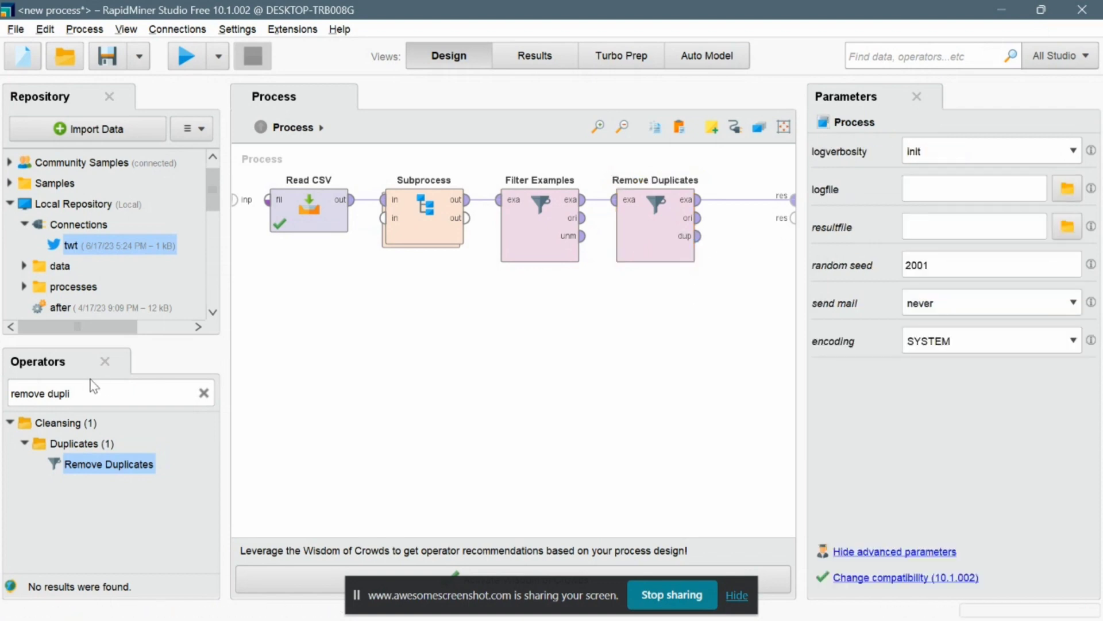
pyautogui.click(204, 394)
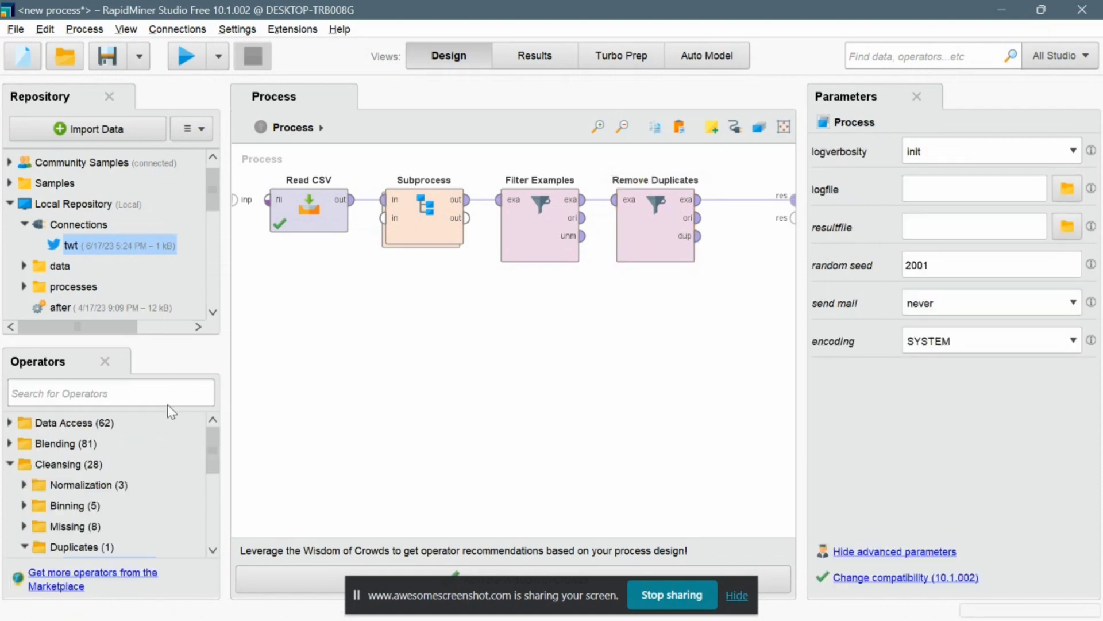
# Find the Write CSV operator, insert it after Remove Duplicates and connect Remove Duplicates' example output to it.
pyautogui.write('write')
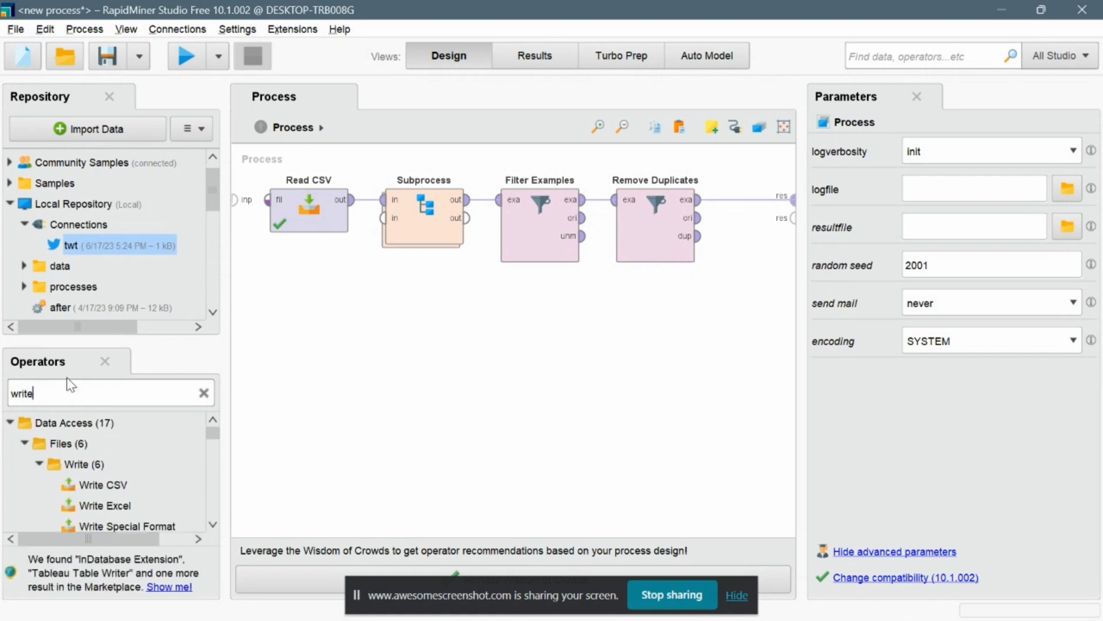
pyautogui.moveTo(107, 484); pyautogui.dragTo(642, 238)
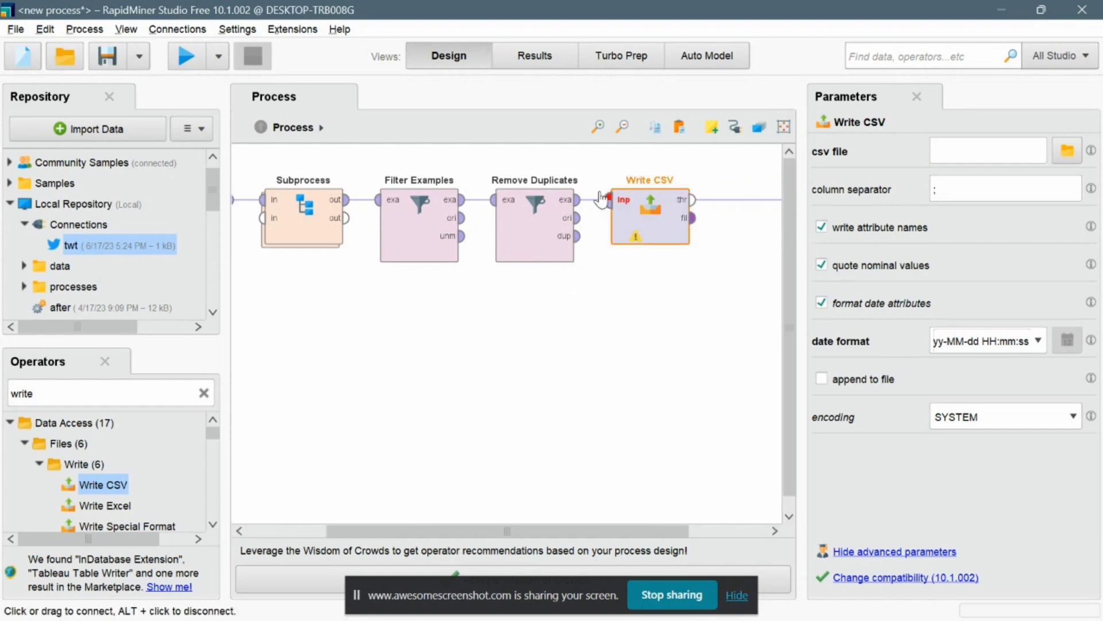
pyautogui.click(738, 202)
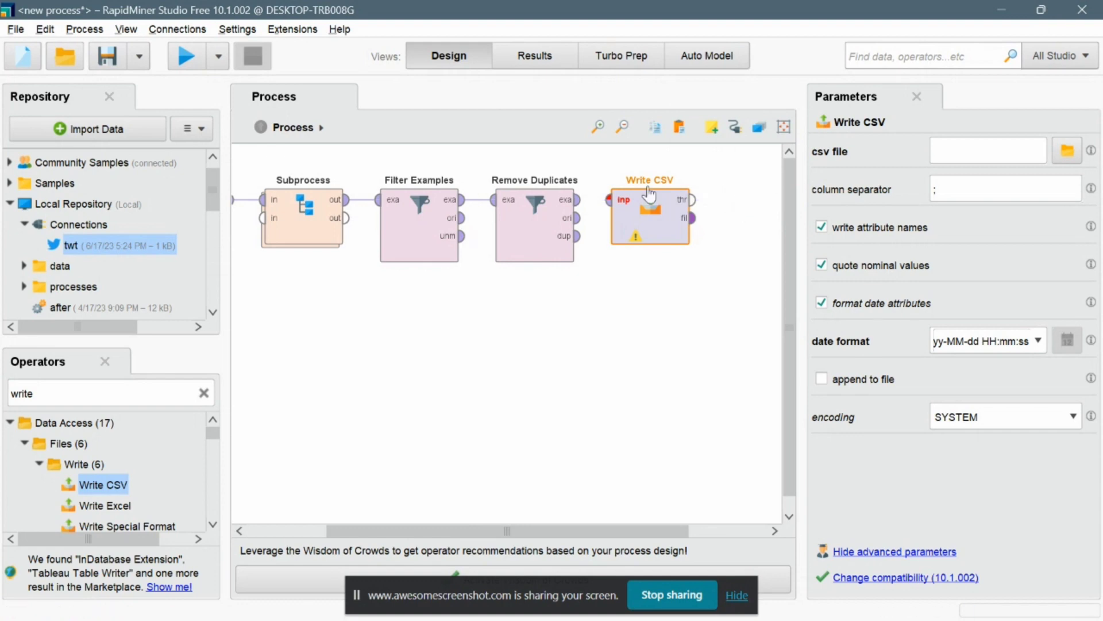
pyautogui.click(579, 202)
pyautogui.click(611, 201)
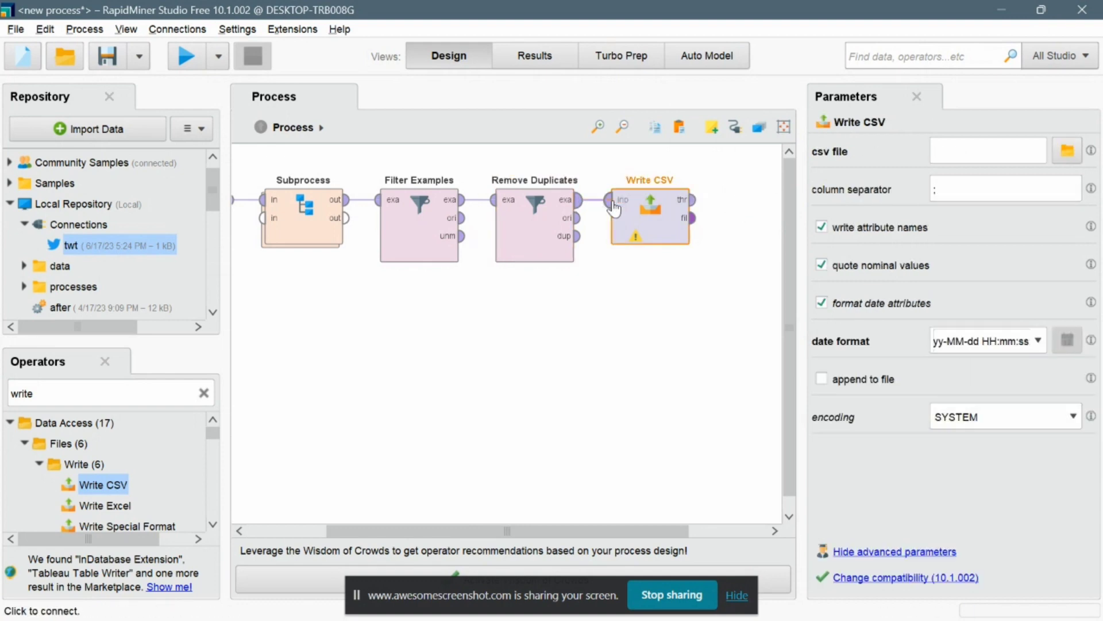
# Connect Write CSV's through output to the process result port.
pyautogui.moveTo(696, 201); pyautogui.dragTo(792, 208)
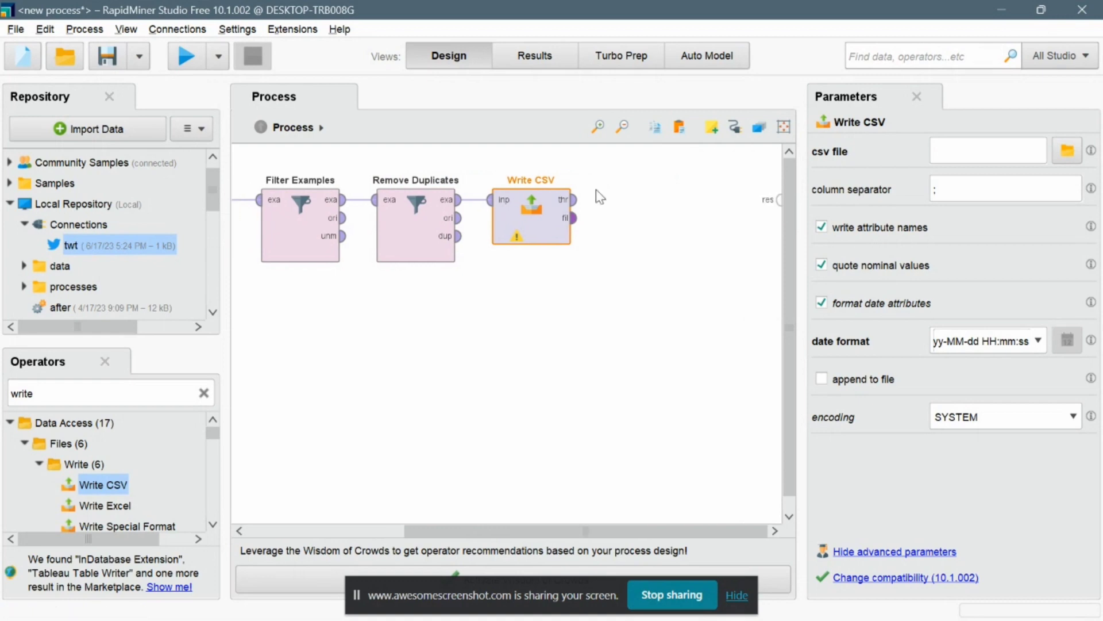
pyautogui.click(575, 199)
pyautogui.click(778, 201)
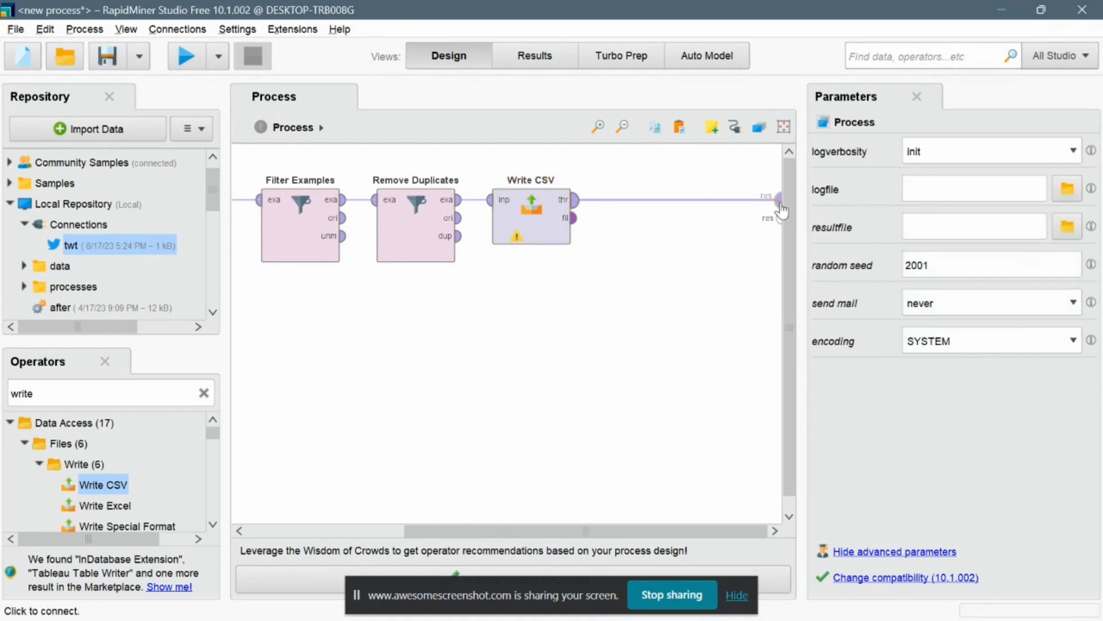
# Set Write CSV's csv file to Ukraina After.csv in the UAS AI RAPIDMINNER folder.
pyautogui.click(510, 219)
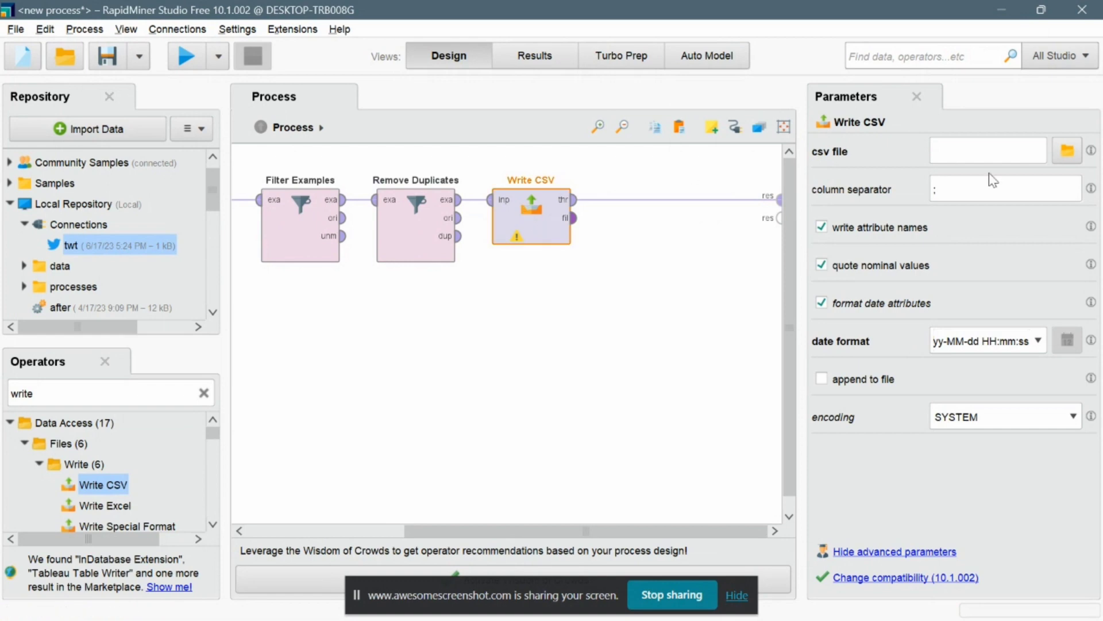
pyautogui.click(1069, 152)
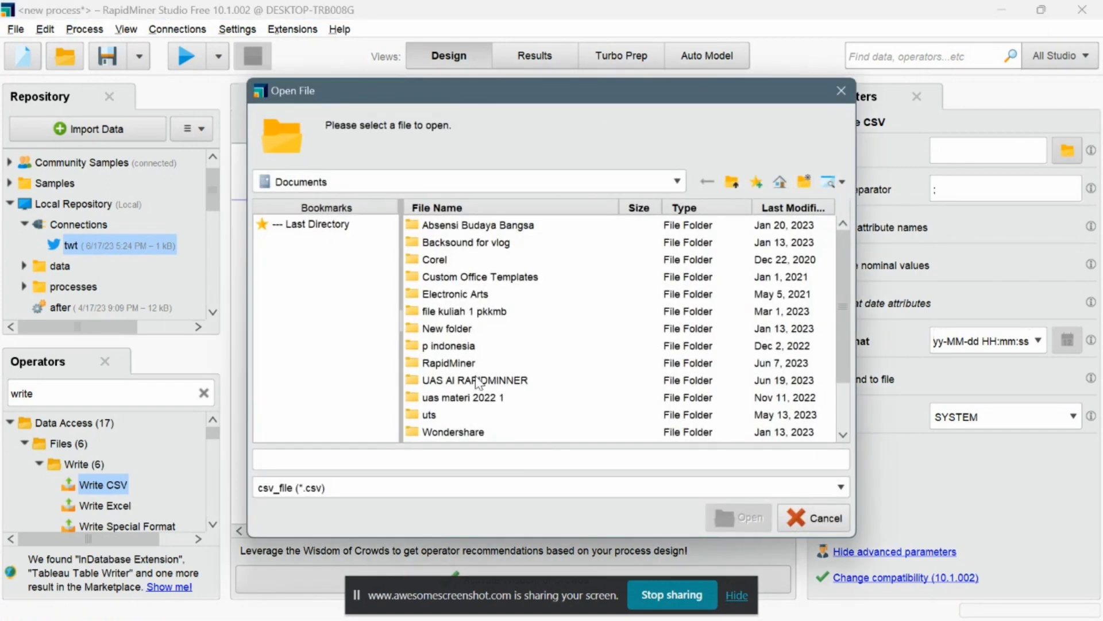
pyautogui.doubleClick(479, 381)
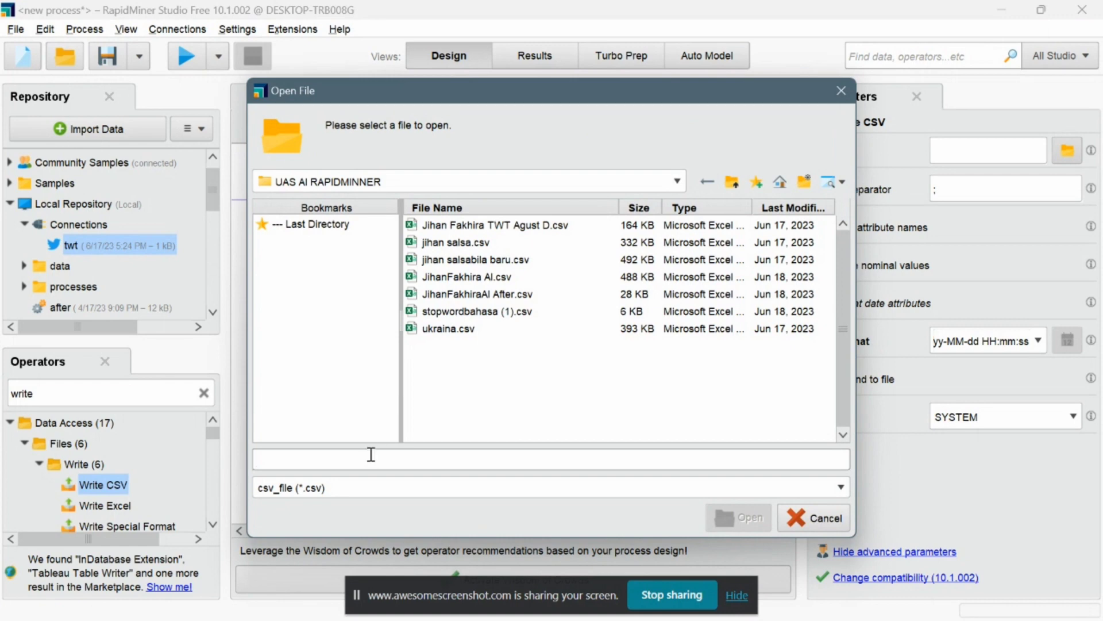
pyautogui.write('Ukraina After')
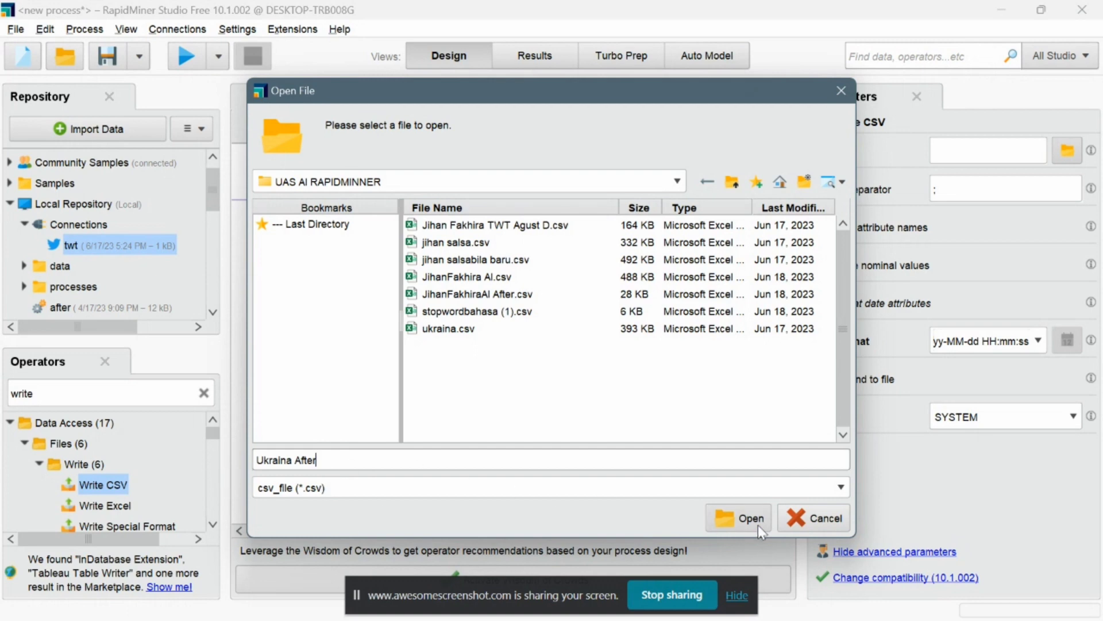
pyautogui.click(758, 525)
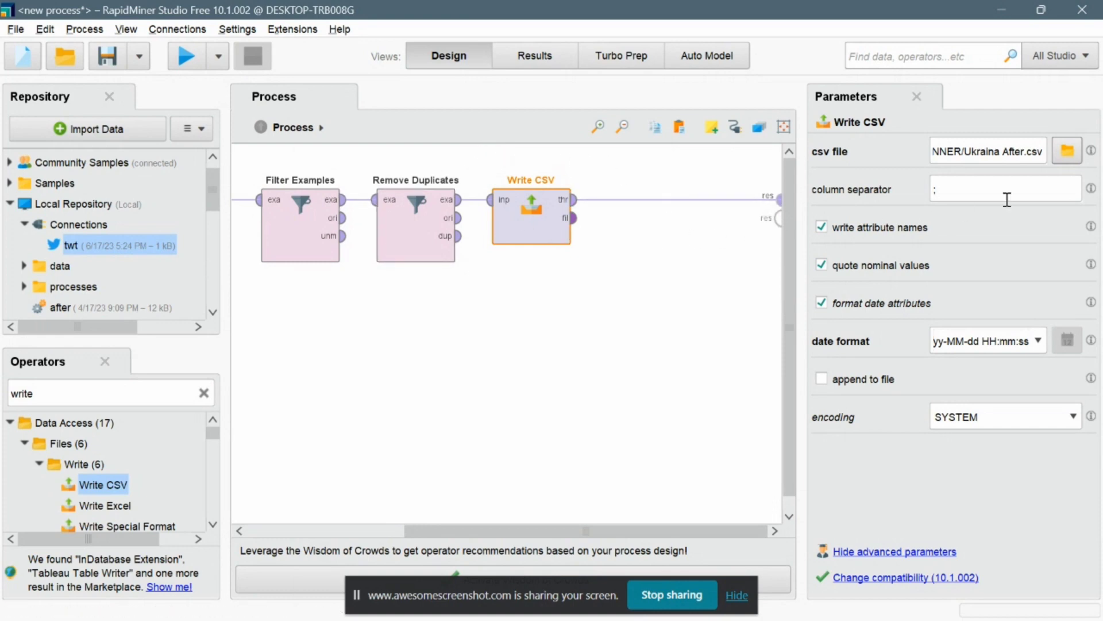
# Save the process as Ukraina After in the Local Repository.
pyautogui.click(117, 52)
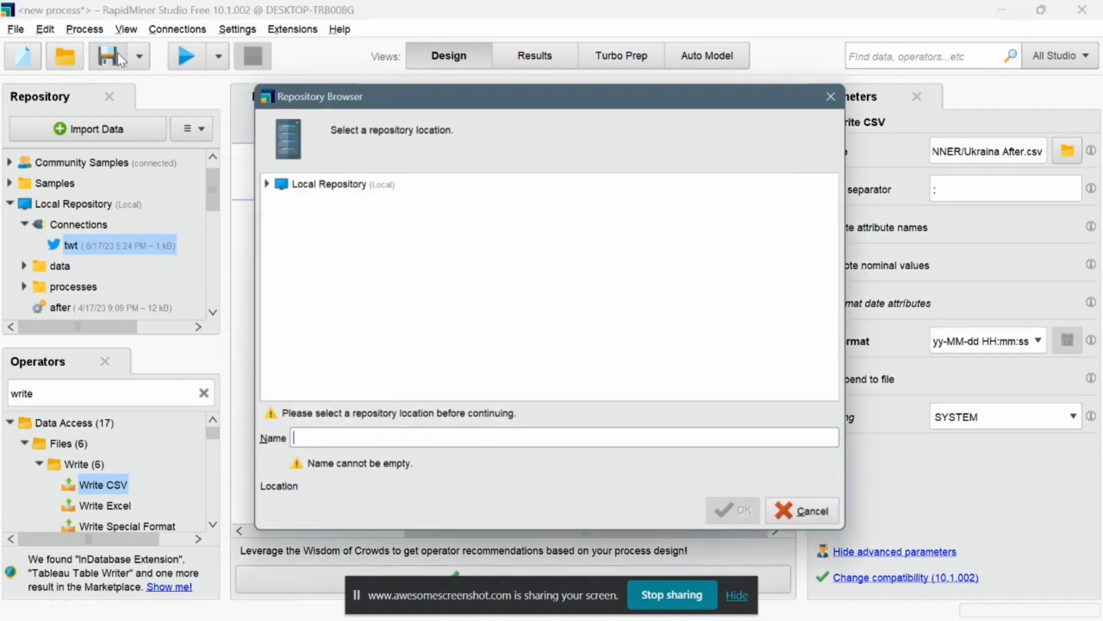
pyautogui.click(332, 182)
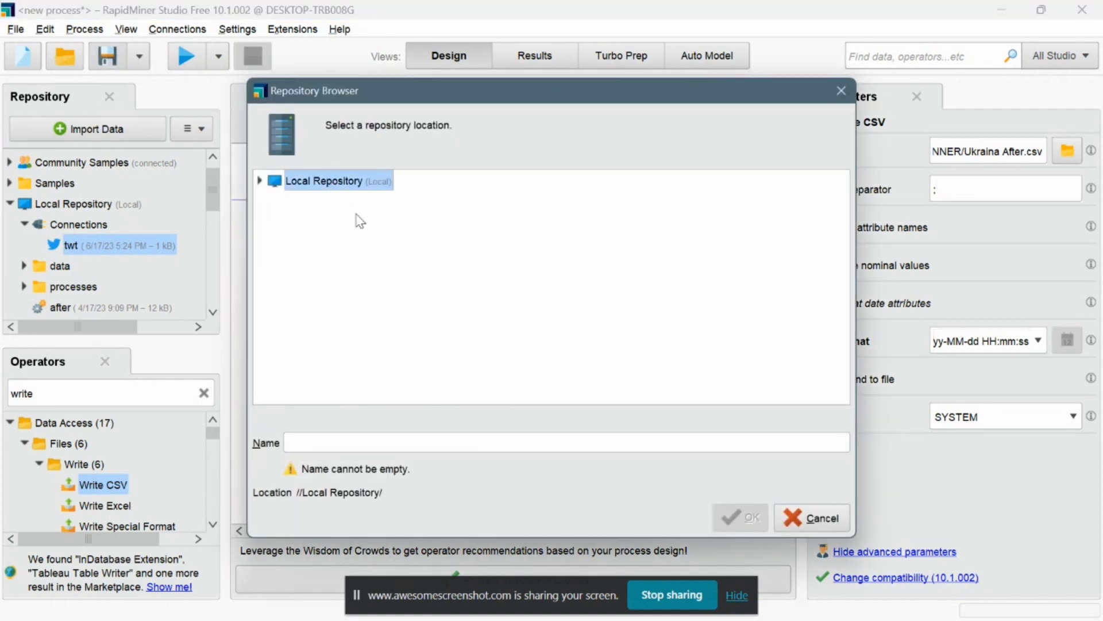
pyautogui.click(400, 442)
pyautogui.write('Ukraina After')
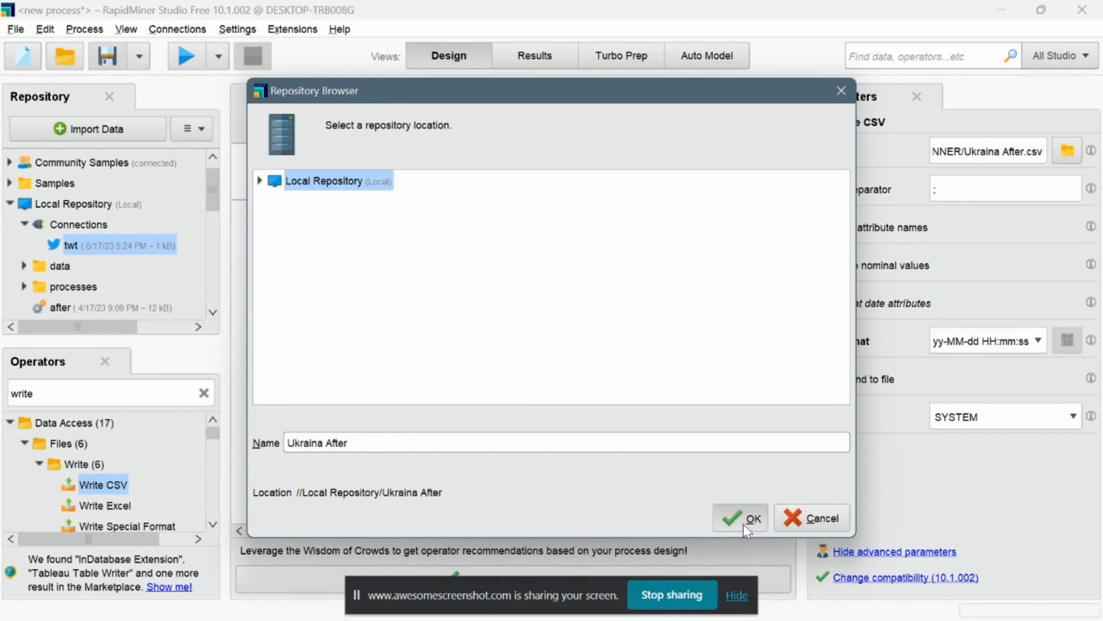
pyautogui.click(744, 520)
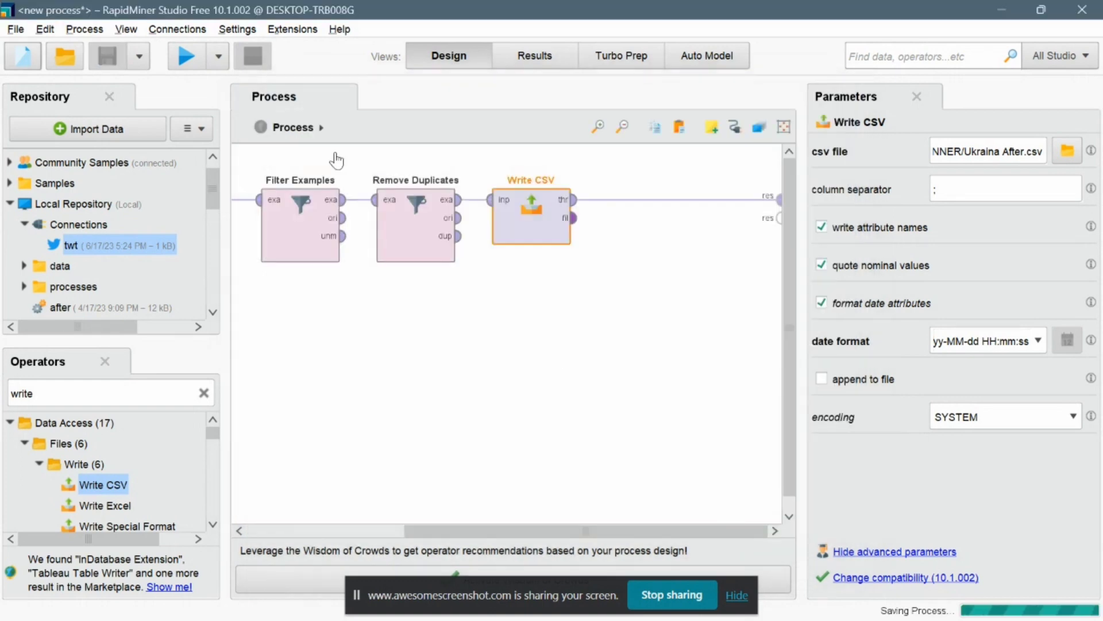
# Run the process, inspect the resulting Text example set, and return to the design view.
pyautogui.click(181, 62)
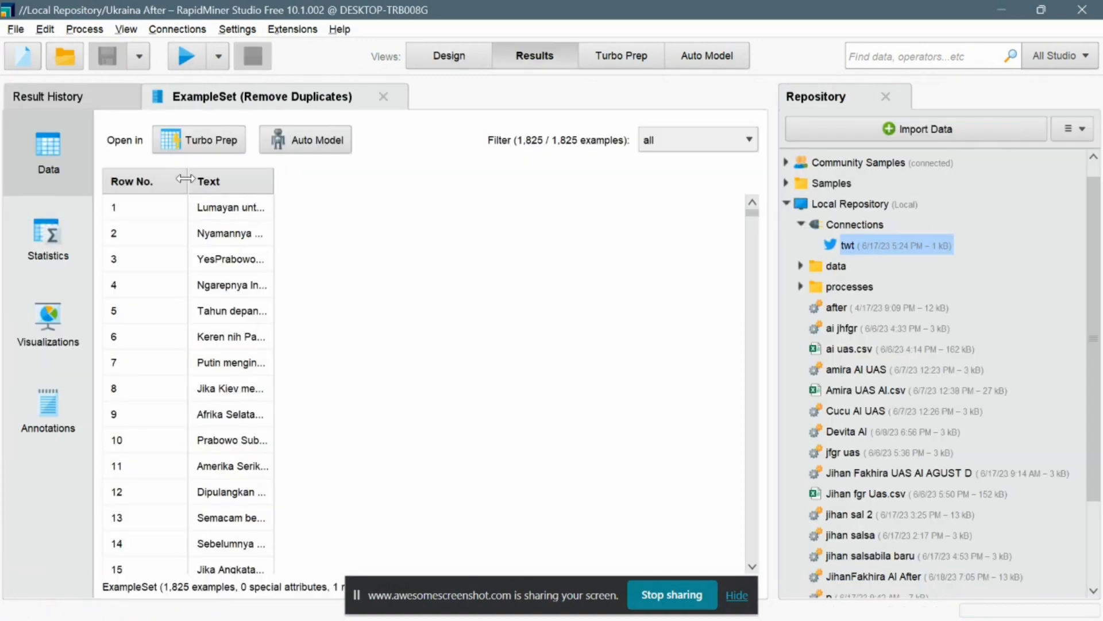
pyautogui.moveTo(186, 179); pyautogui.dragTo(296, 183)
pyautogui.moveTo(382, 181); pyautogui.dragTo(659, 168)
pyautogui.scroll(-20, 659, 168)
pyautogui.scroll(-1, 658, 168)
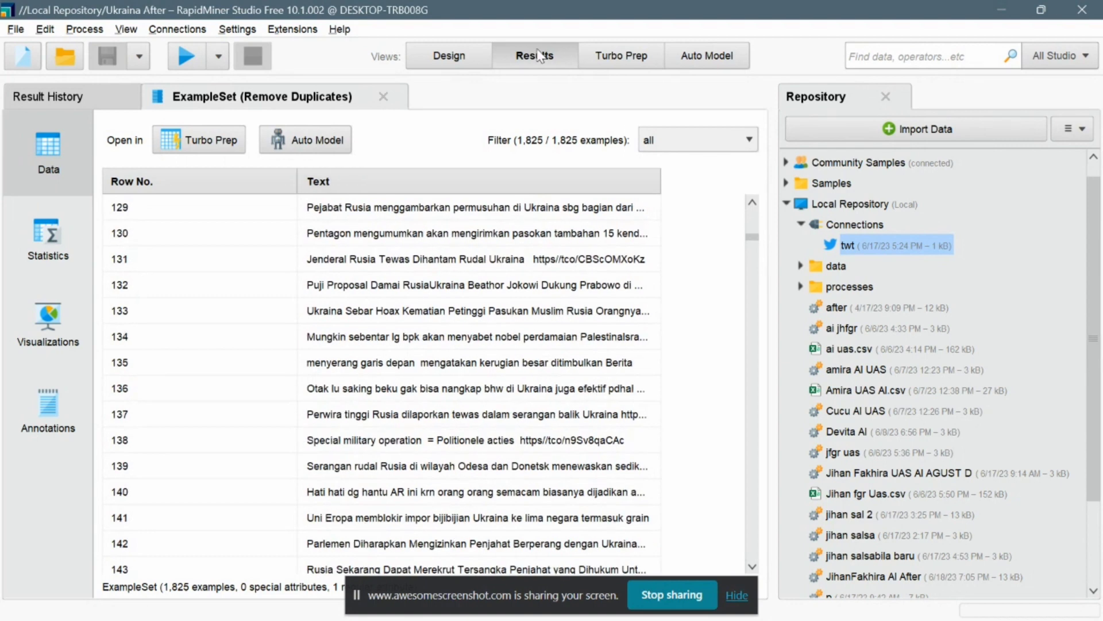
pyautogui.click(474, 65)
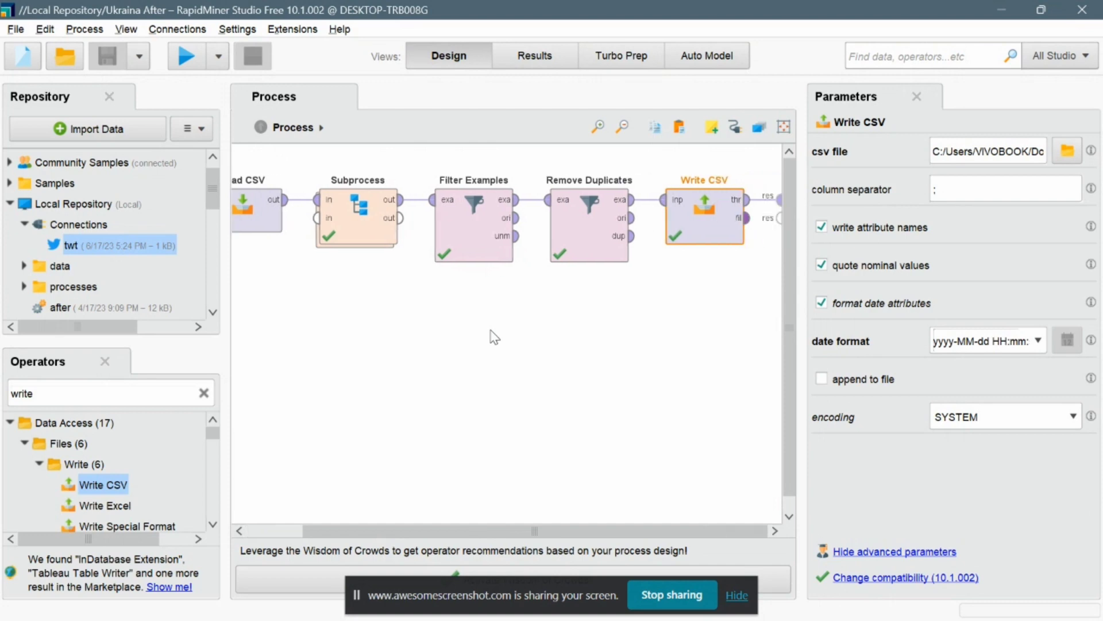
# Switch to File Explorer and open Ukraina After from the Documents UAS AI RAPIDMINNER folder in Excel.
pyautogui.moveTo(688, 617)
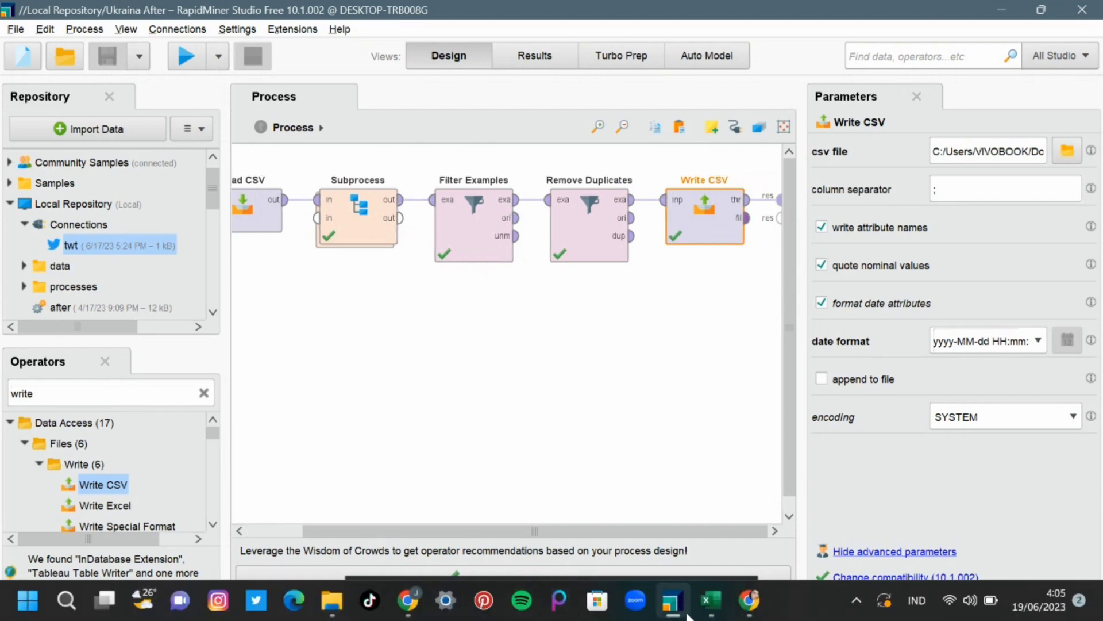
pyautogui.click(332, 600)
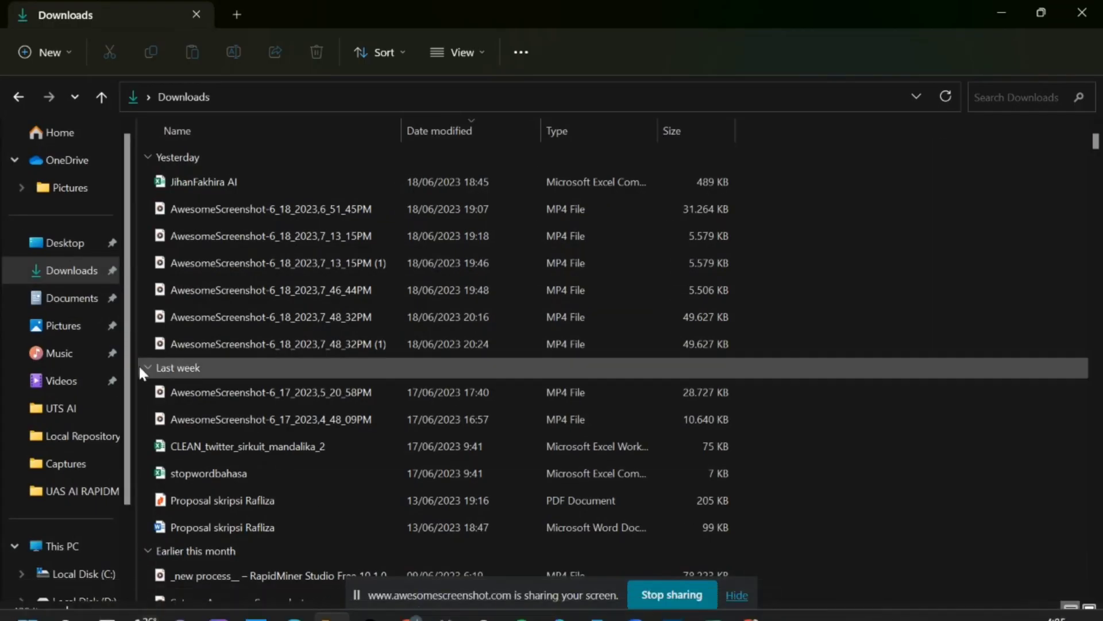
pyautogui.click(60, 302)
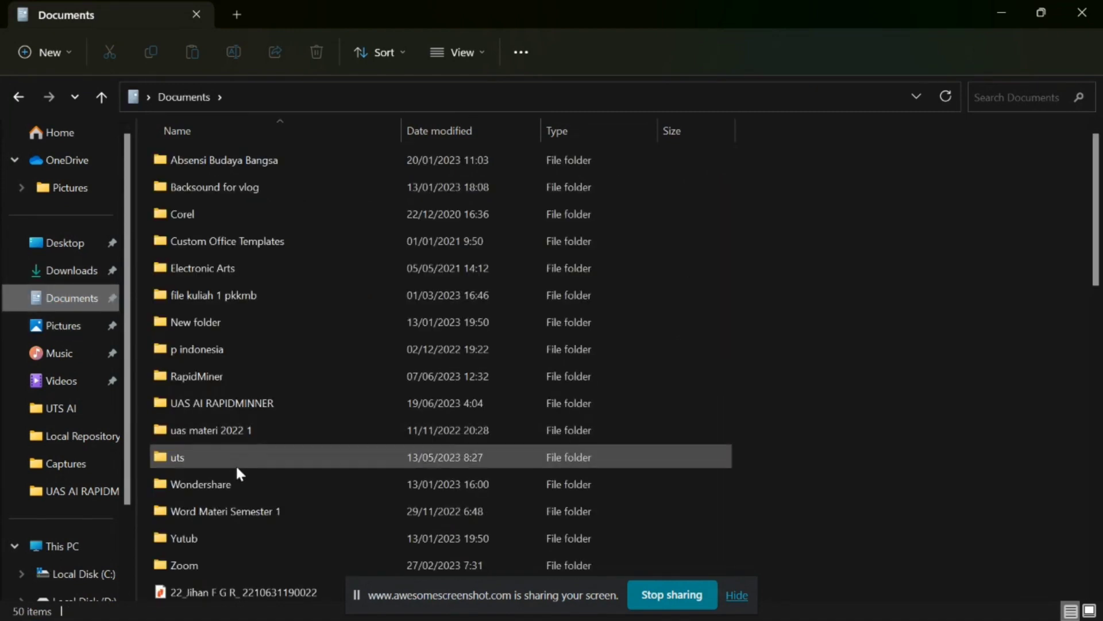
pyautogui.doubleClick(218, 402)
pyautogui.click(193, 349)
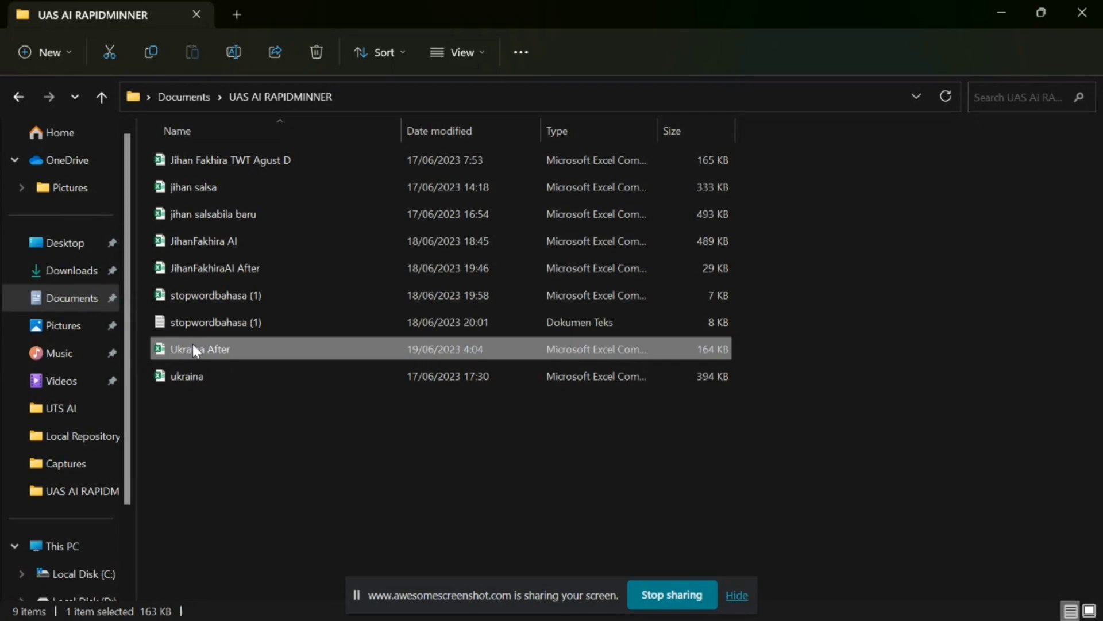
pyautogui.doubleClick(193, 348)
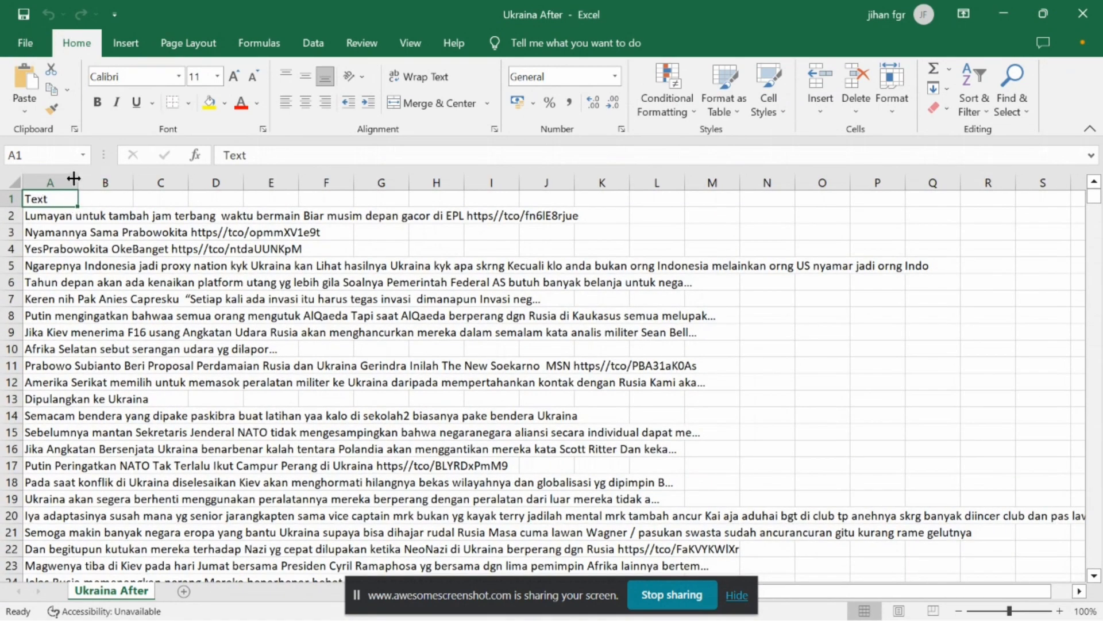
# Widen column A so the tweet texts fit.
pyautogui.moveTo(78, 181); pyautogui.dragTo(322, 216)
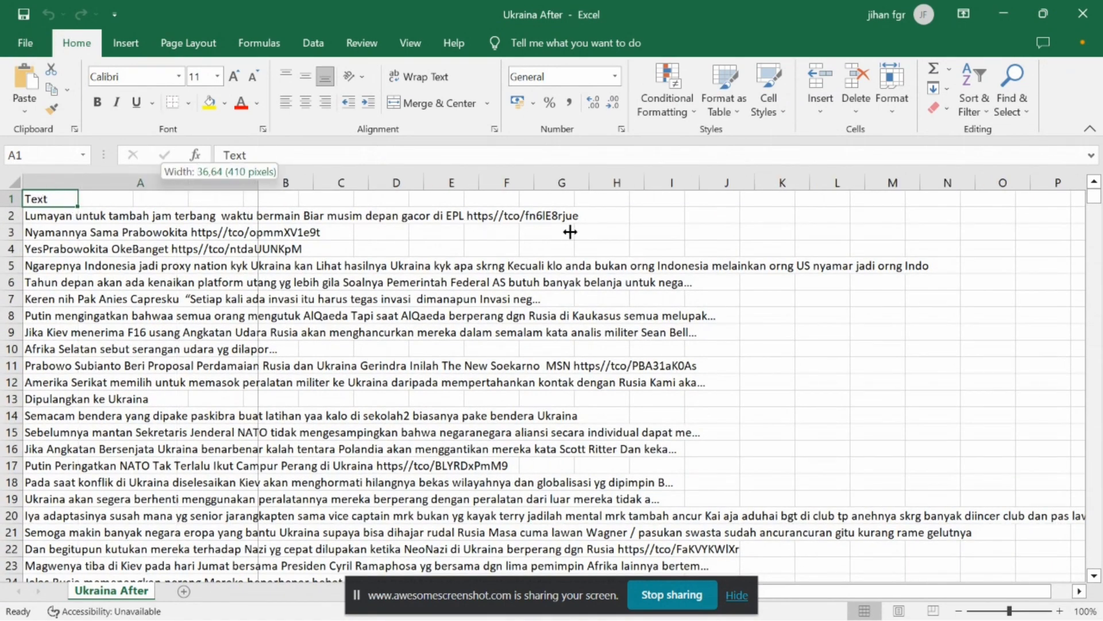
pyautogui.moveTo(570, 232); pyautogui.dragTo(571, 233)
pyautogui.moveTo(571, 183); pyautogui.dragTo(834, 260)
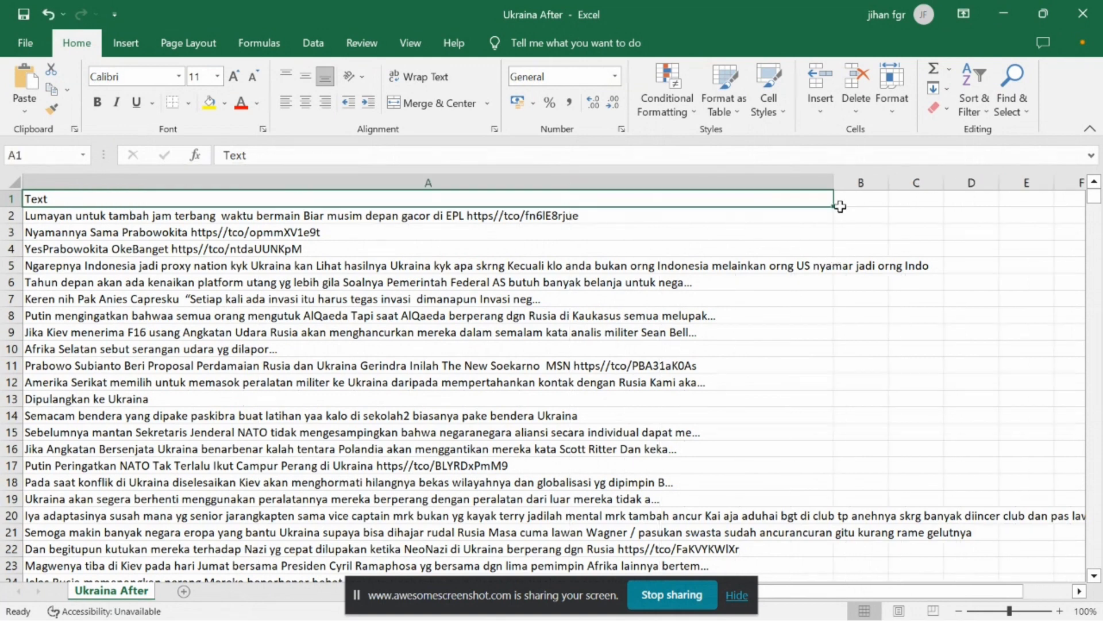
pyautogui.moveTo(834, 186); pyautogui.dragTo(933, 202)
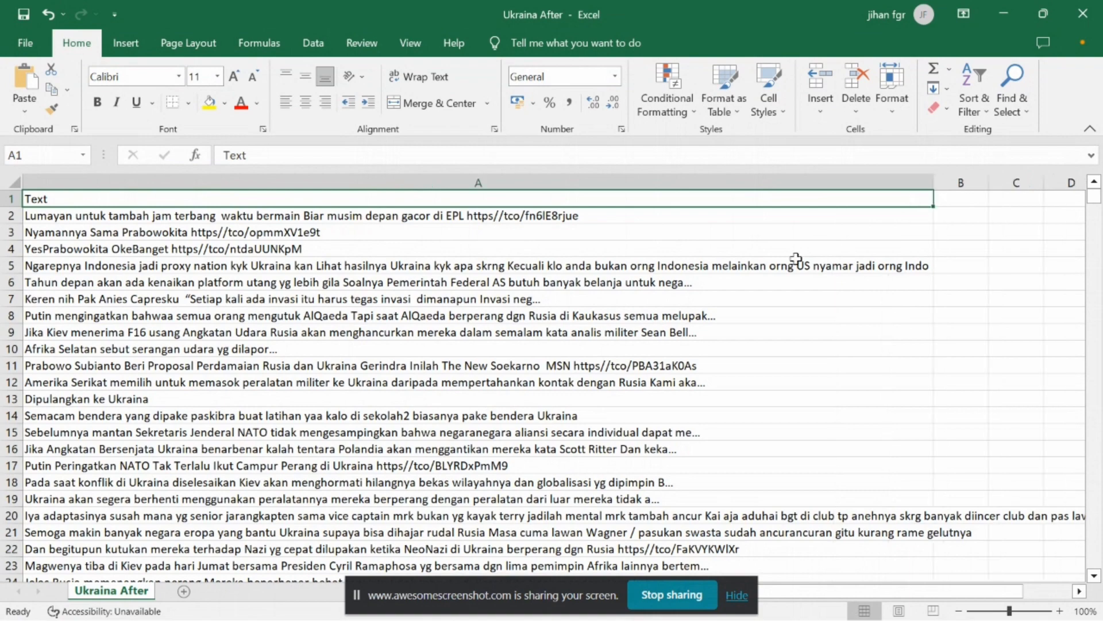
# Add the header Sentiment in cell B1.
pyautogui.click(957, 195)
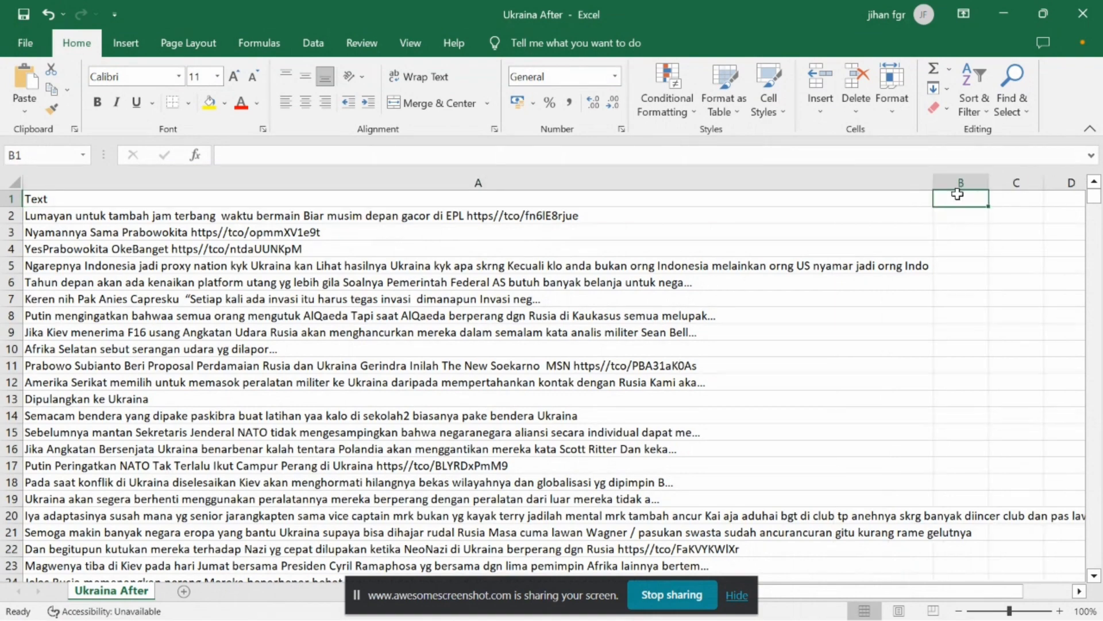
pyautogui.write('Senti')
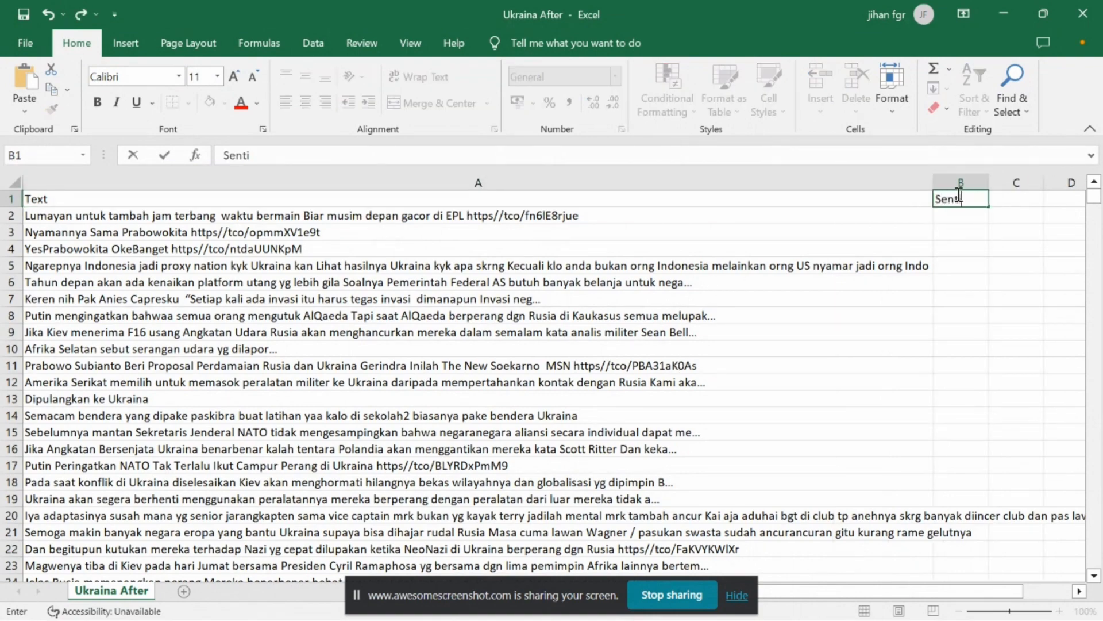
pyautogui.write('ment')
pyautogui.press('Return')
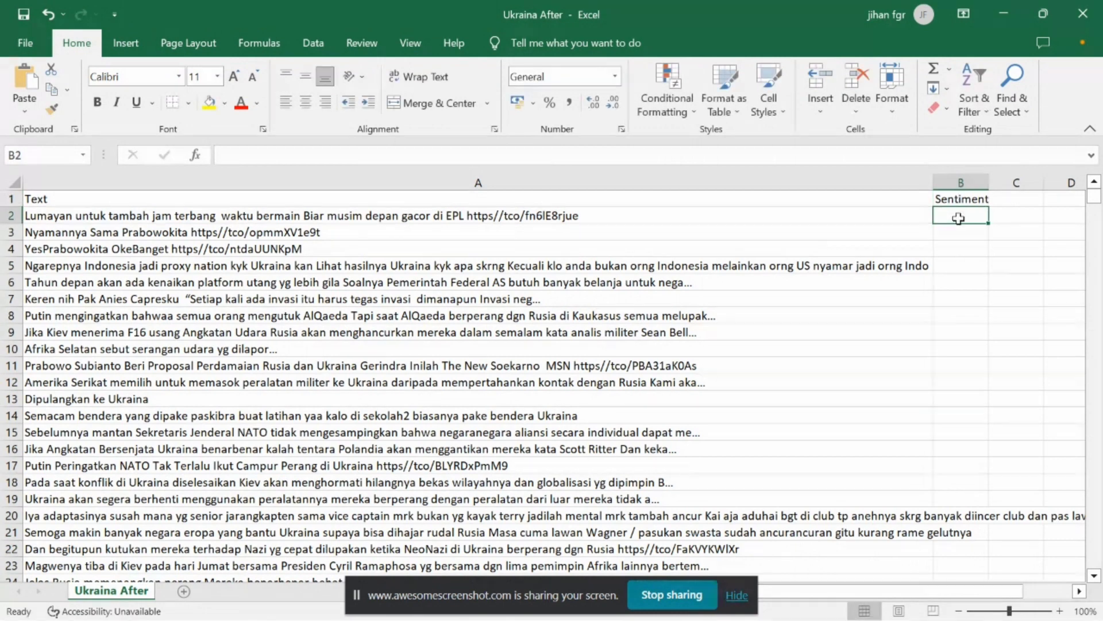
# Label the first three tweets in B2 to B4 as positif.
pyautogui.write('positif')
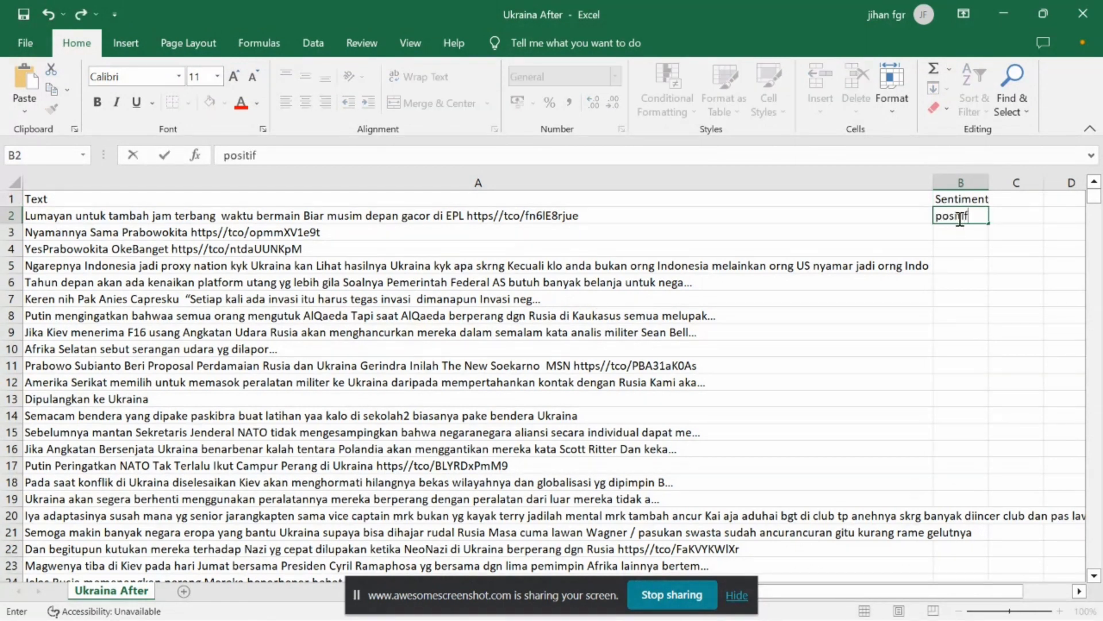
pyautogui.press('Return')
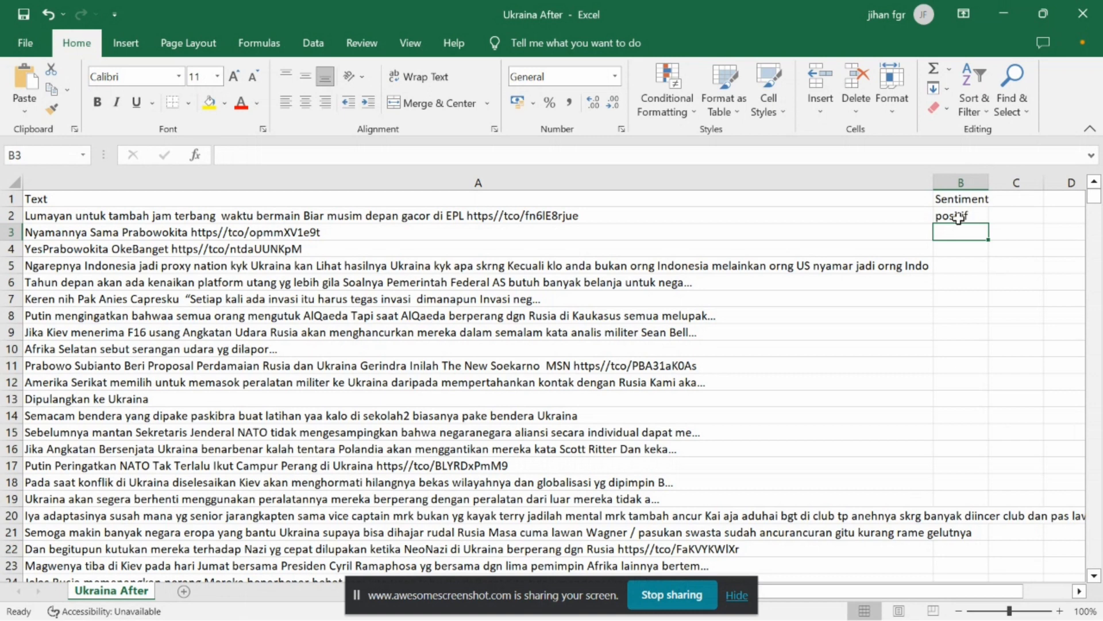
pyautogui.write('positif')
pyautogui.press('Return')
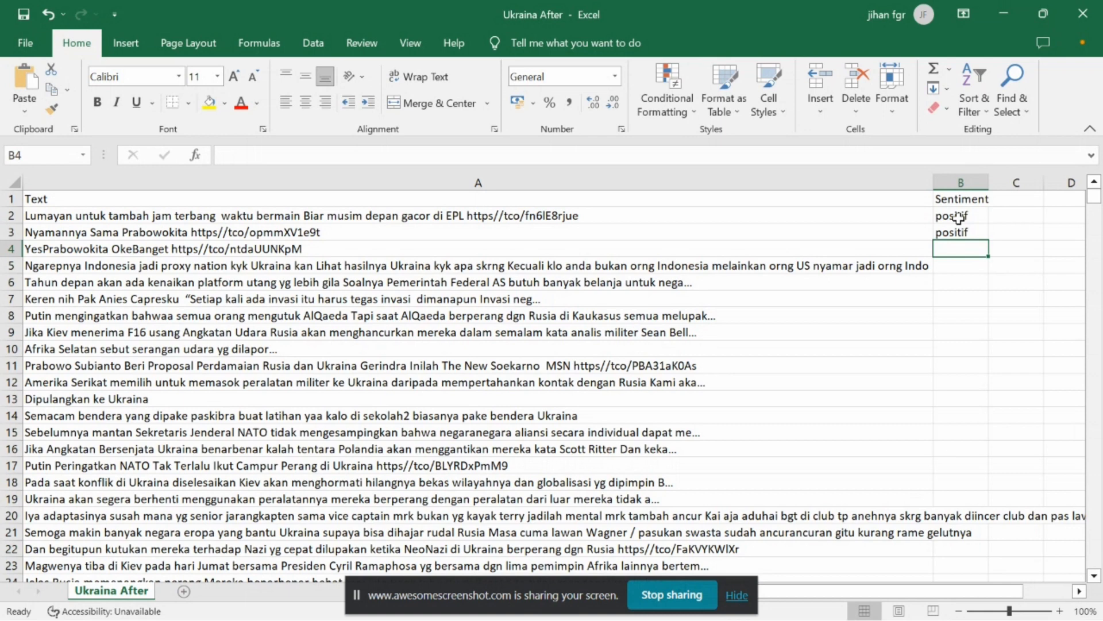
pyautogui.write('positif')
pyautogui.press('Return')
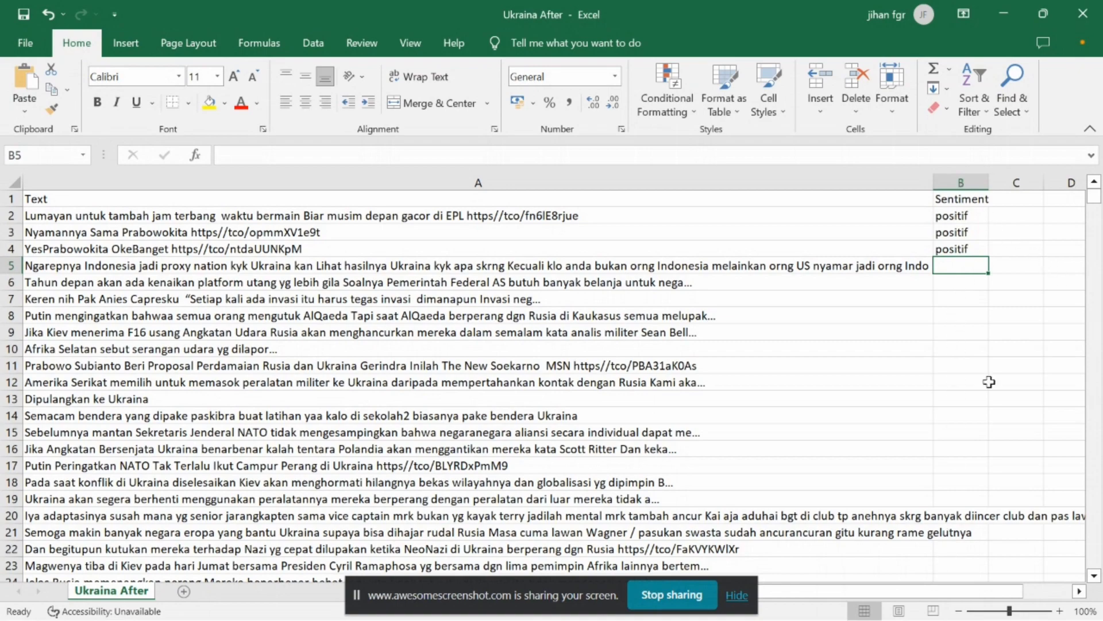
pyautogui.scroll(-20, 904, 275)
pyautogui.scroll(-20, 904, 275)
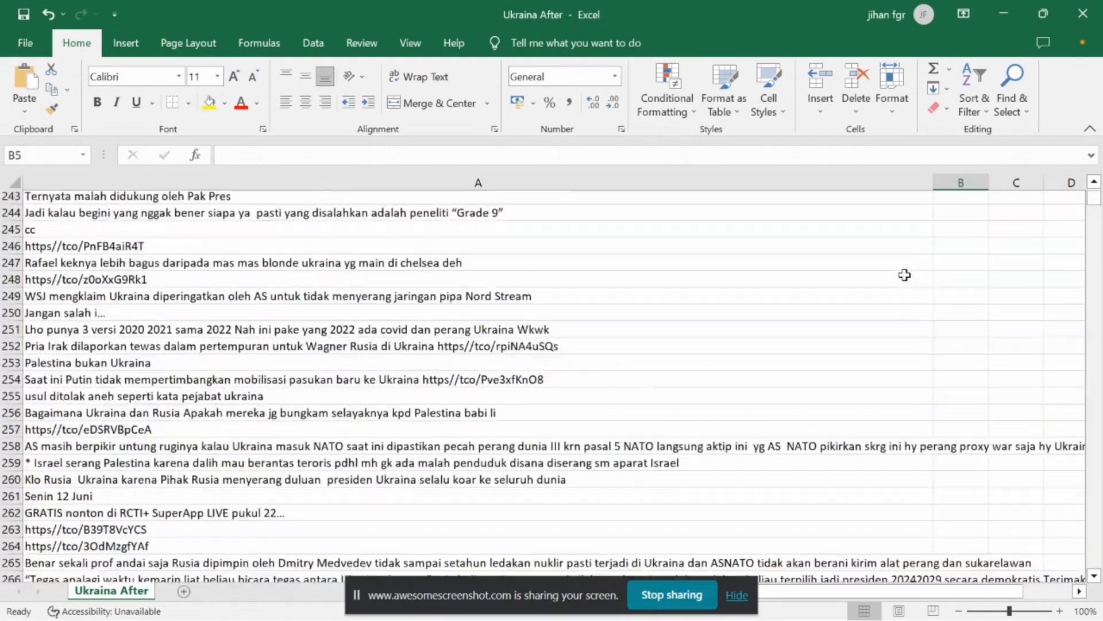
pyautogui.scroll(20, 904, 276)
pyautogui.scroll(20, 694, 319)
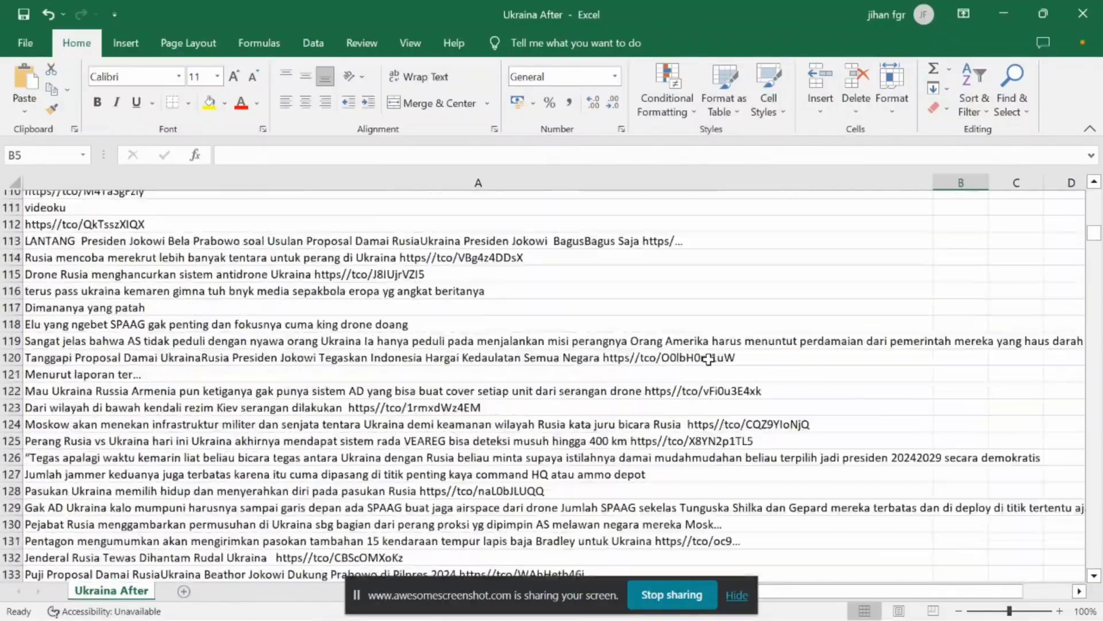
pyautogui.scroll(2, 709, 359)
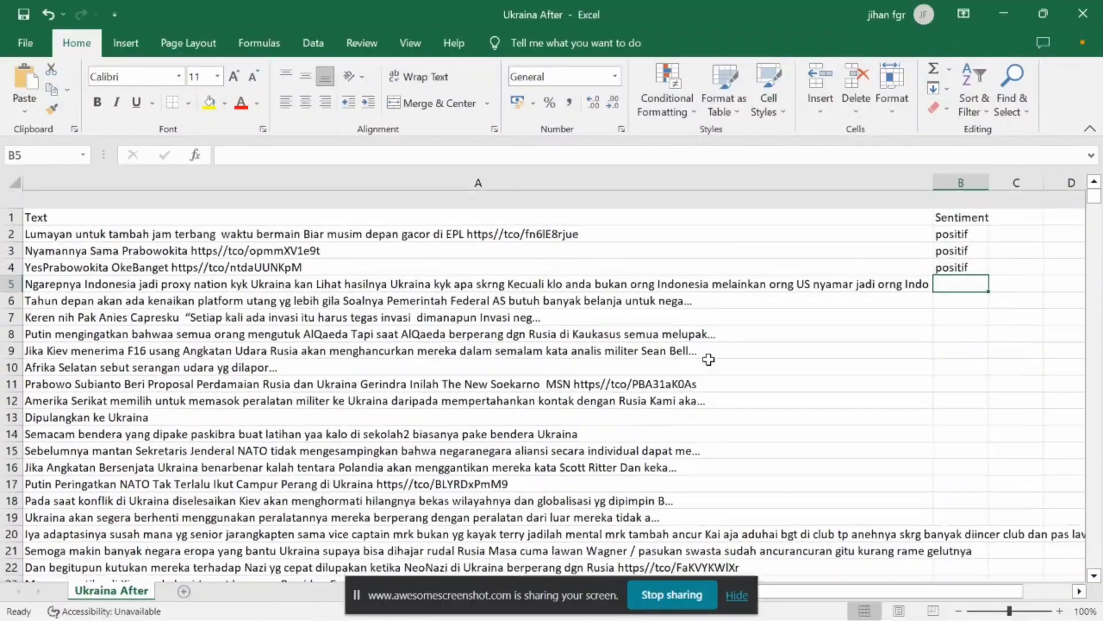